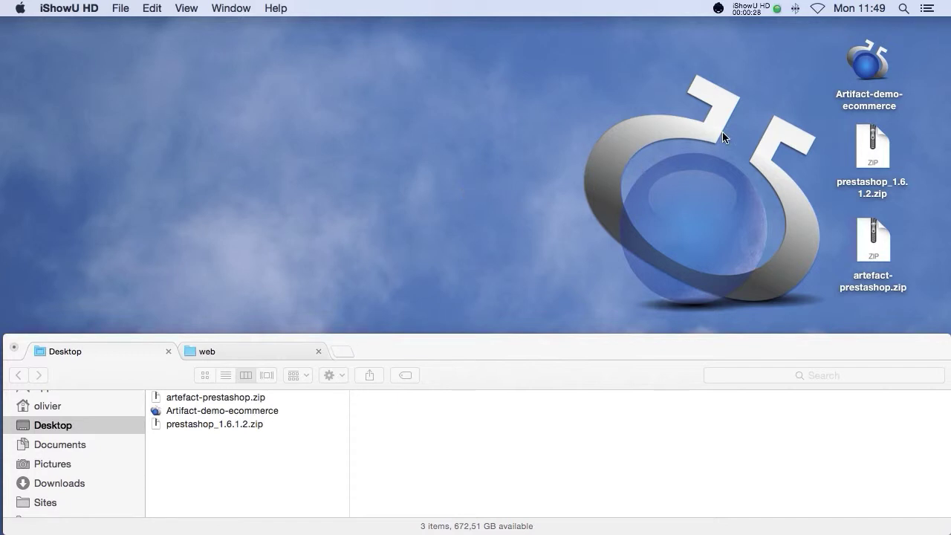
Step: Look over the desktop archives and the manavap.com web folder in Finder
left_click(871, 64)
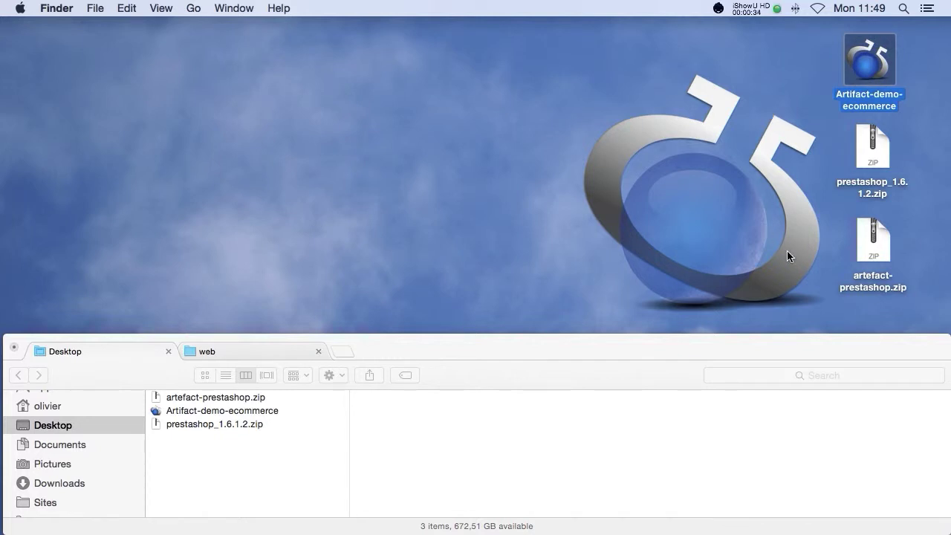
left_click(871, 248)
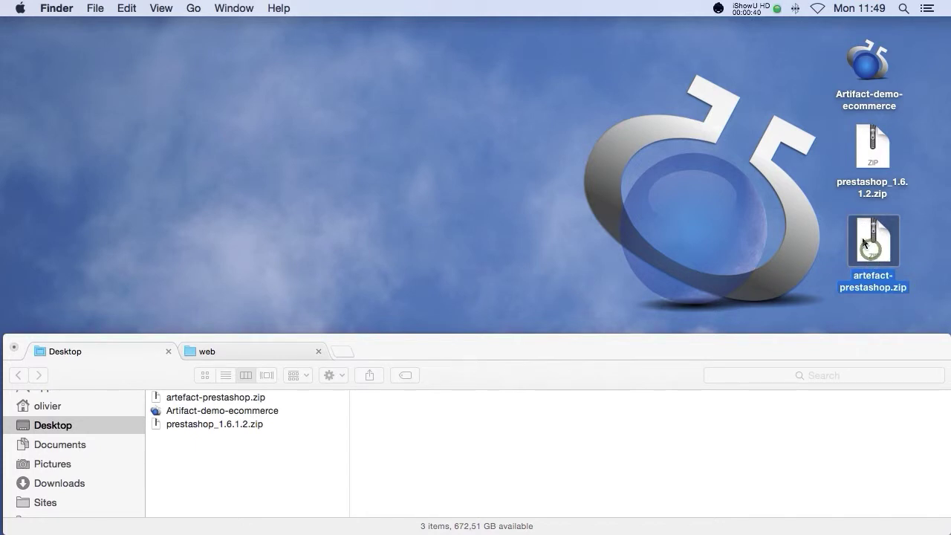
left_click(824, 227)
left_click(882, 174)
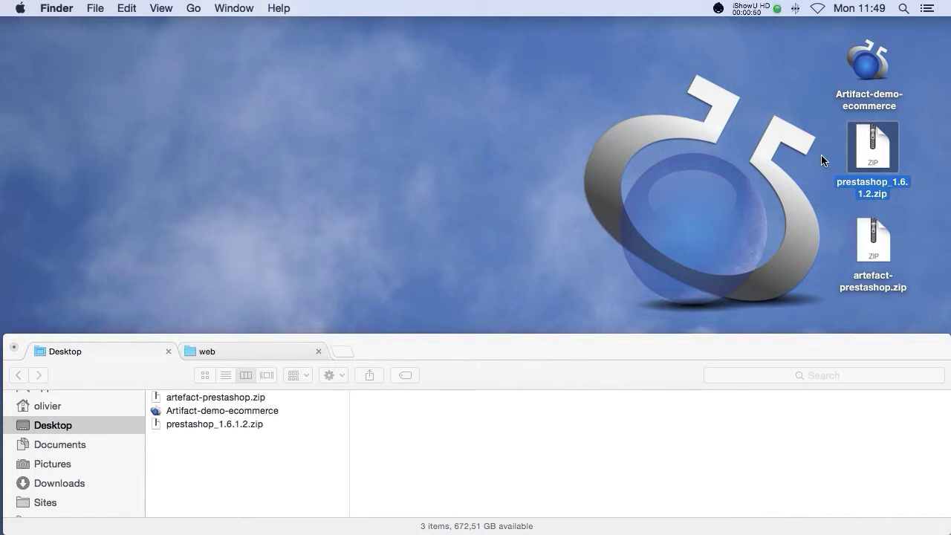
left_click(820, 154)
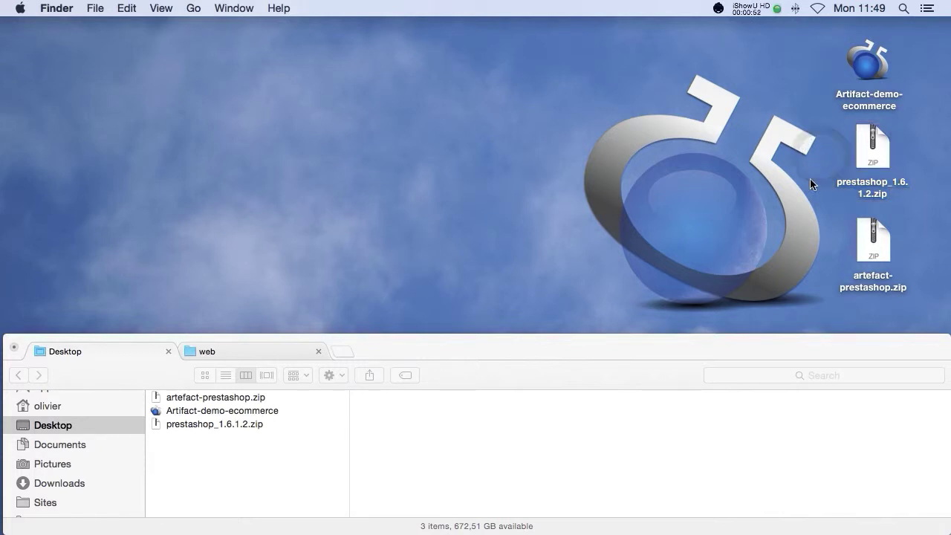
left_click(270, 354)
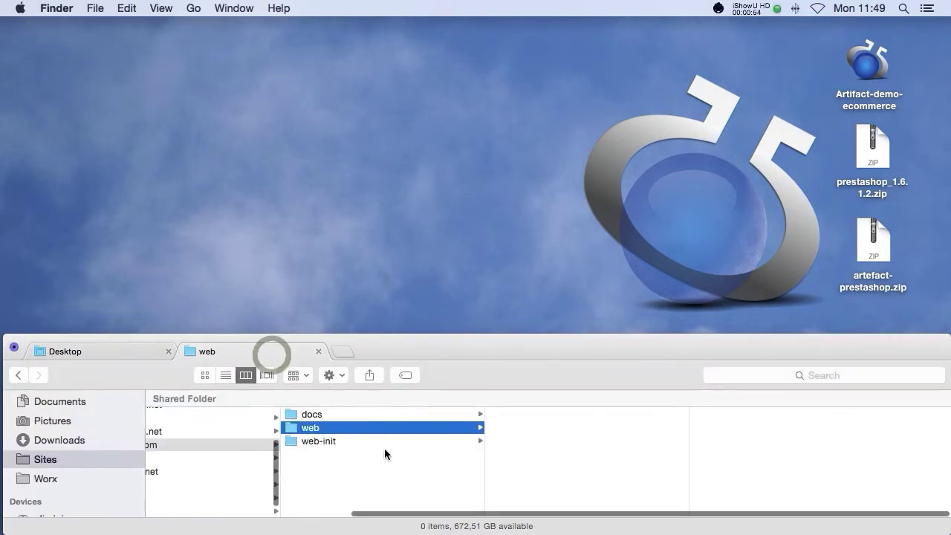
scroll(388, 447, "left", 3)
scroll(388, 448, "right", 1)
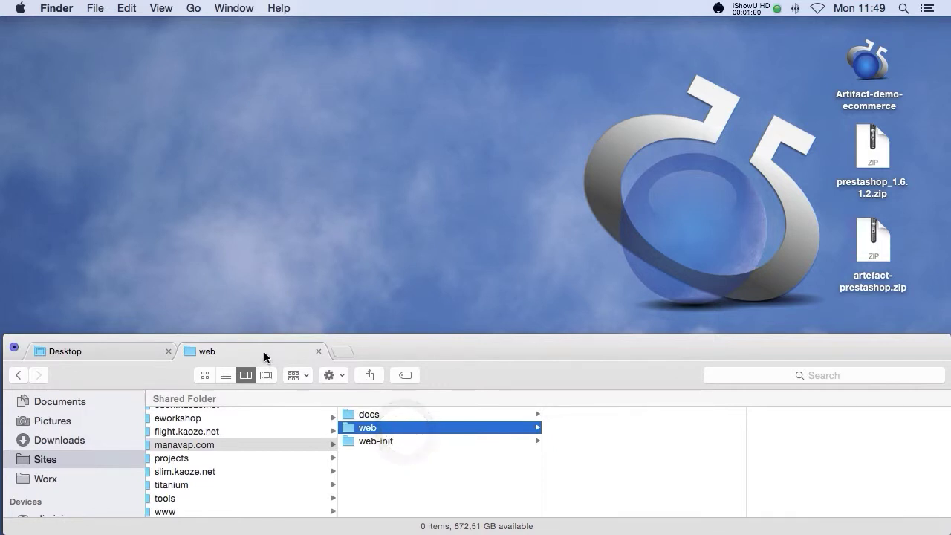
left_click(90, 349)
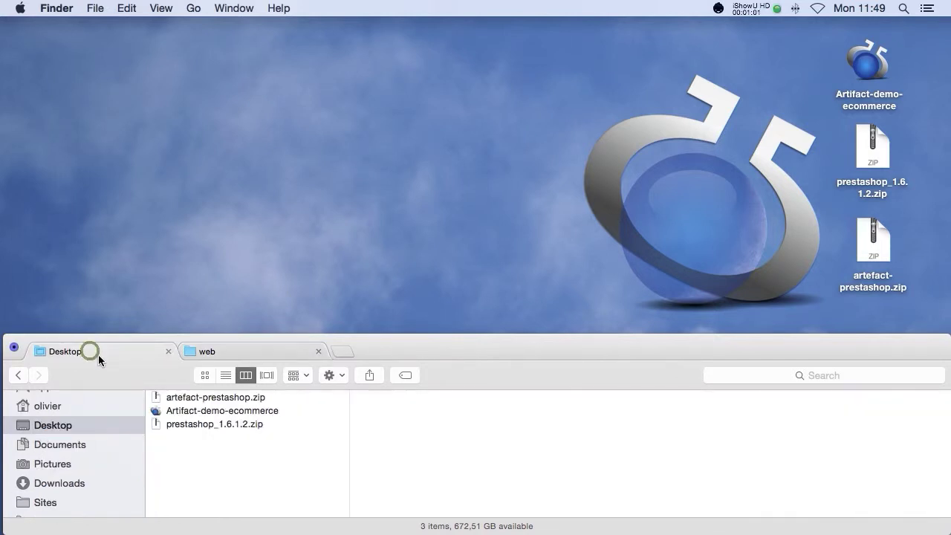
Step: Extract prestashop_1.6.1.2.zip and open its inner prestashop folder
left_click(215, 424)
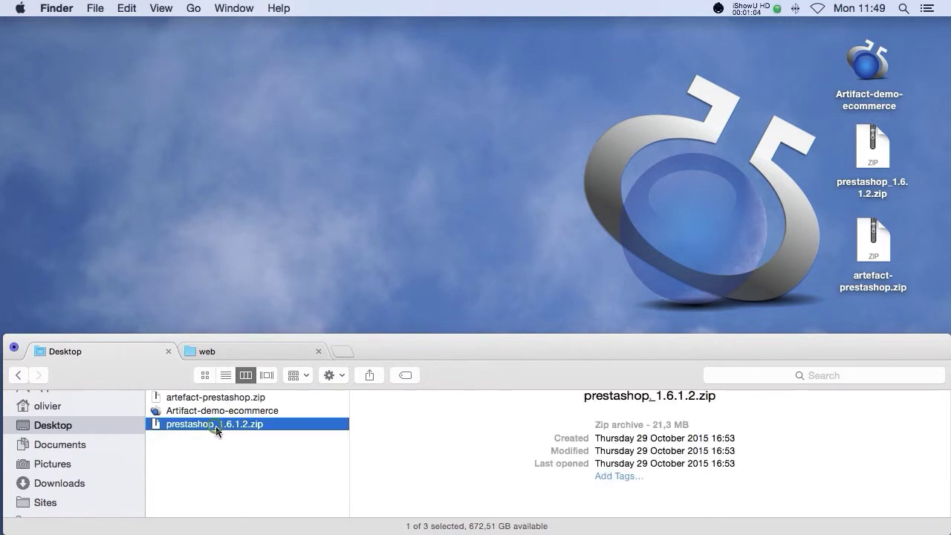
double_click(216, 426)
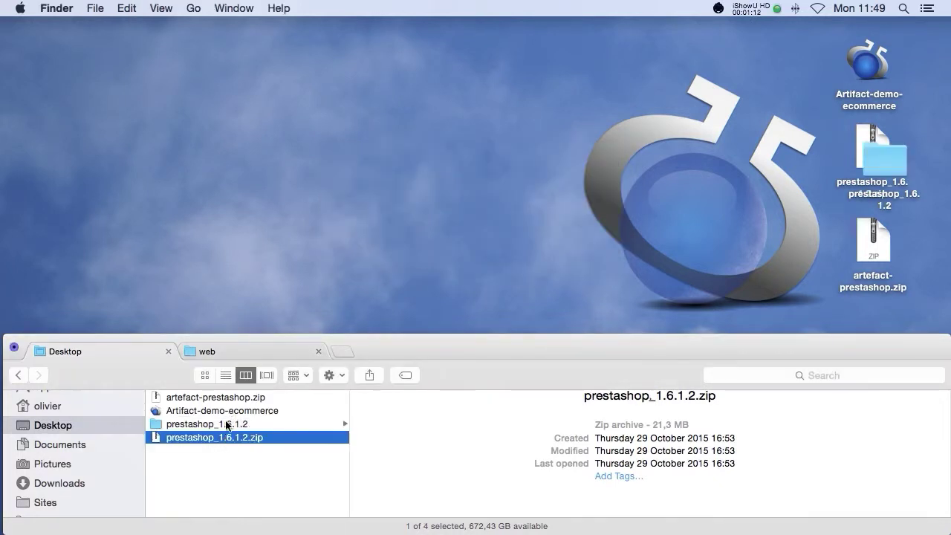
left_click(223, 424)
left_click(396, 410)
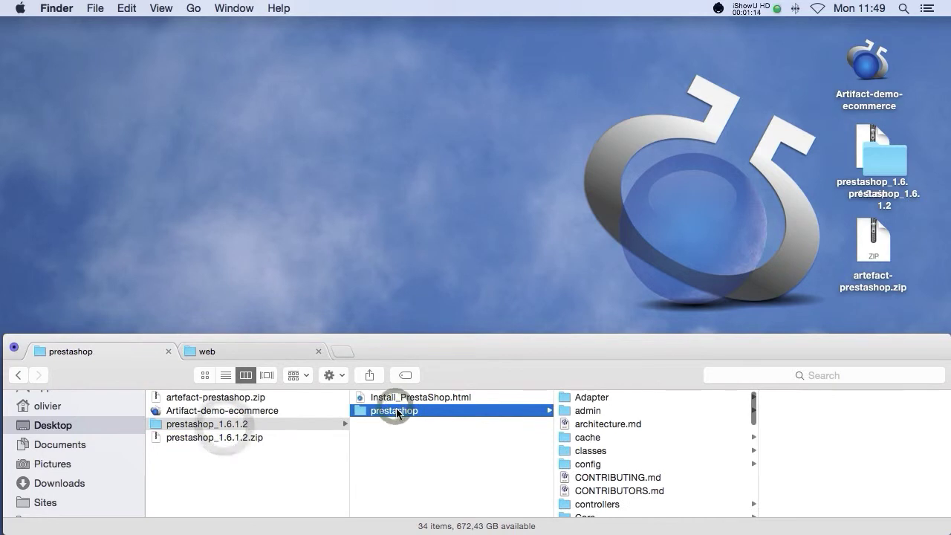
Step: Copy all 34 PrestaShop items and paste them into the empty manavap.com web folder
key("super+a")
right_click(595, 410)
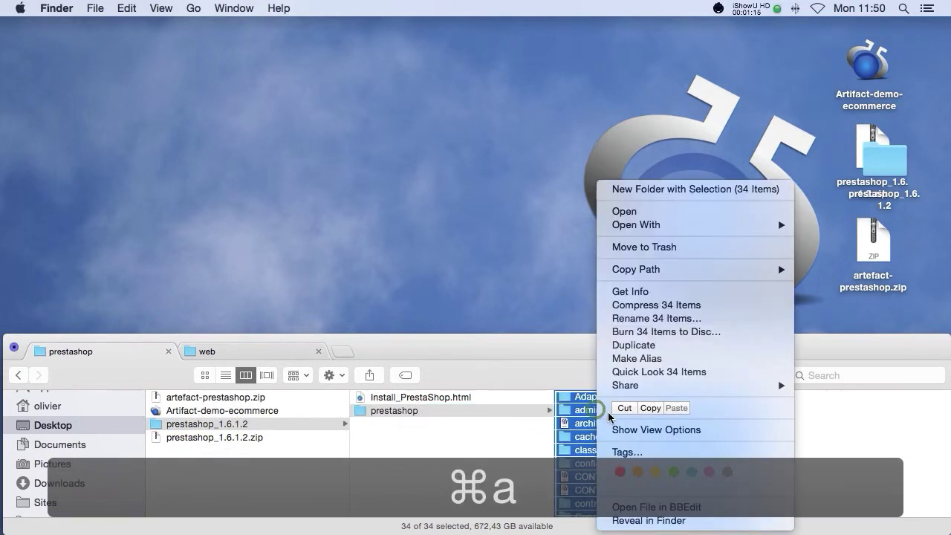
left_click(646, 408)
left_click(208, 352)
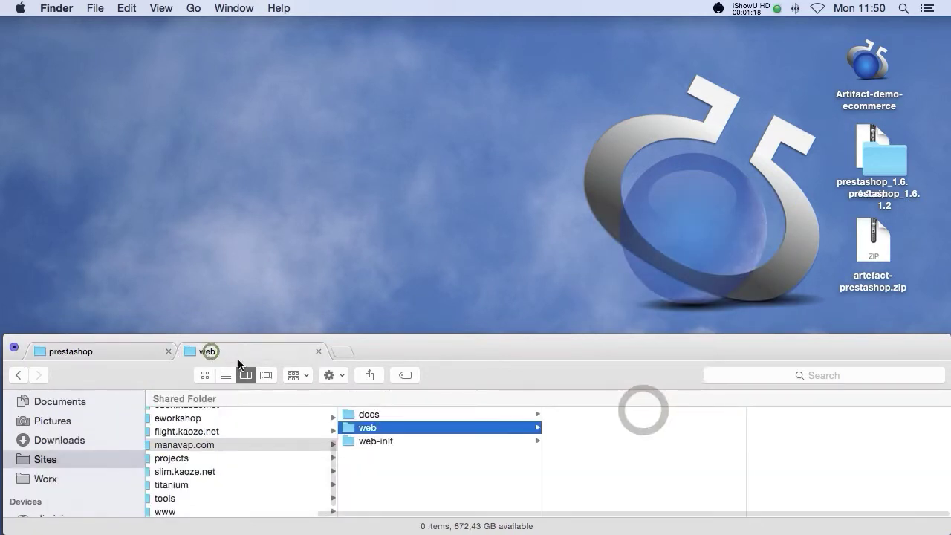
right_click(593, 428)
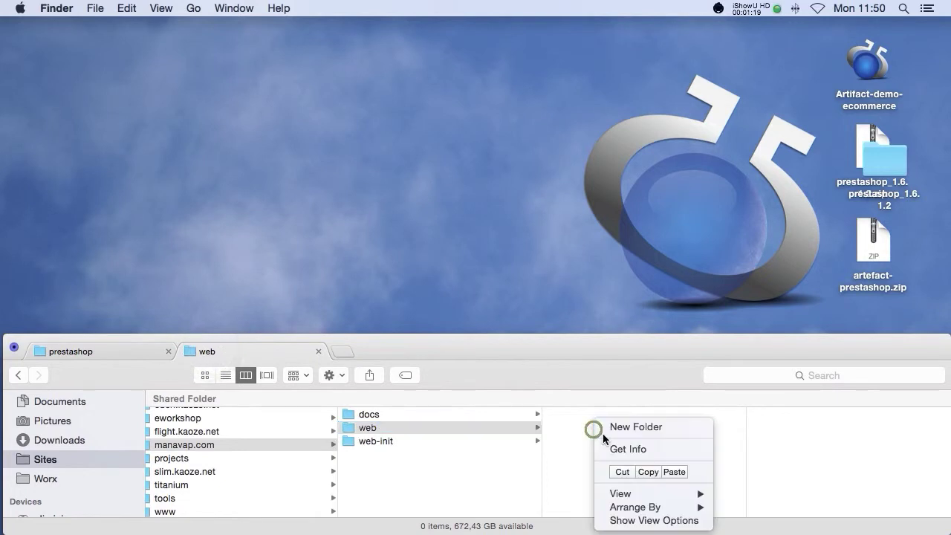
left_click(674, 472)
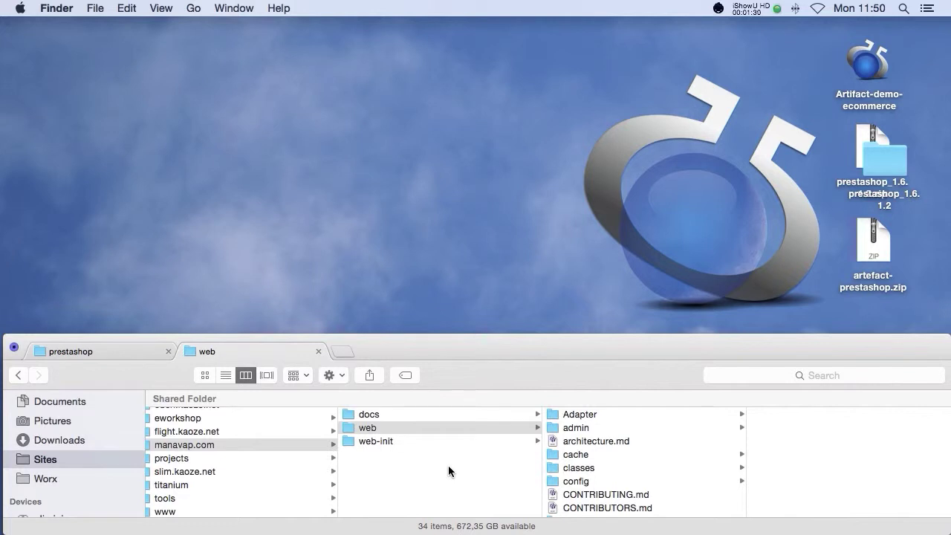
key("super+Tab")
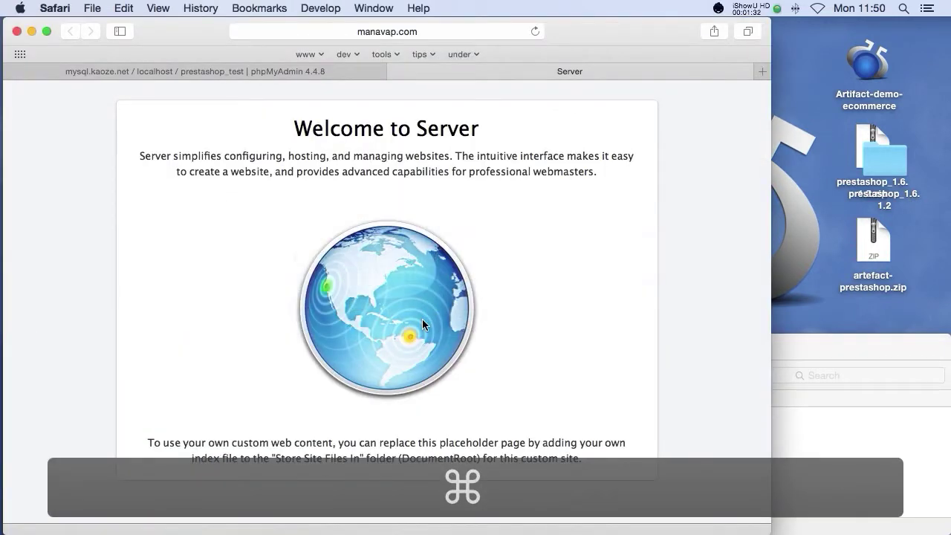
Step: Reload manavap.com to launch the installer and switch its language to Français
key("super+r")
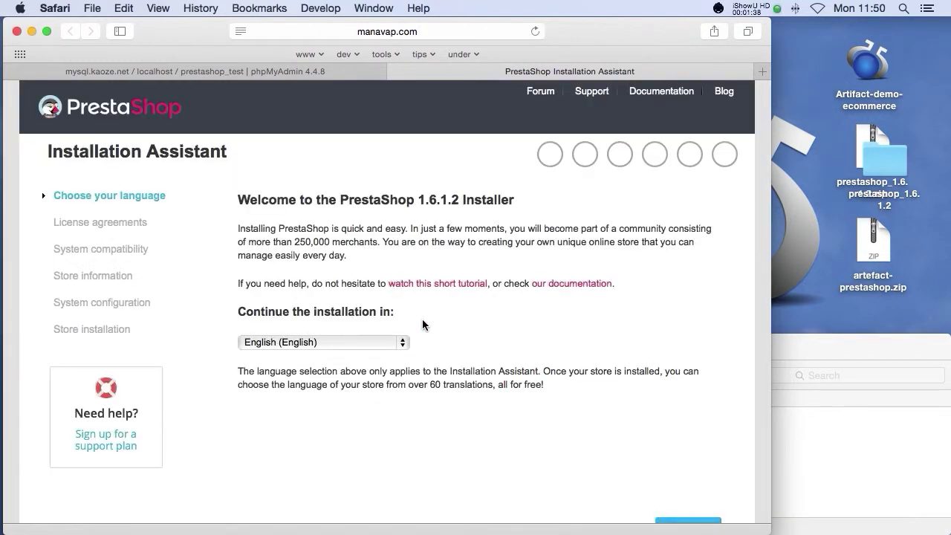
left_click_drag(765, 529, 780, 529)
scroll(653, 446, "down", 2)
left_click(313, 310)
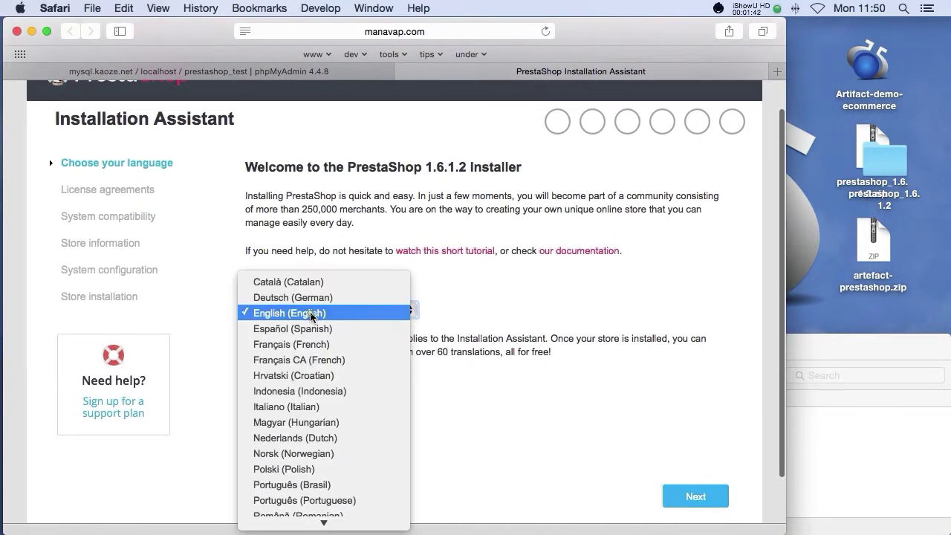
left_click(310, 310)
left_click(683, 493)
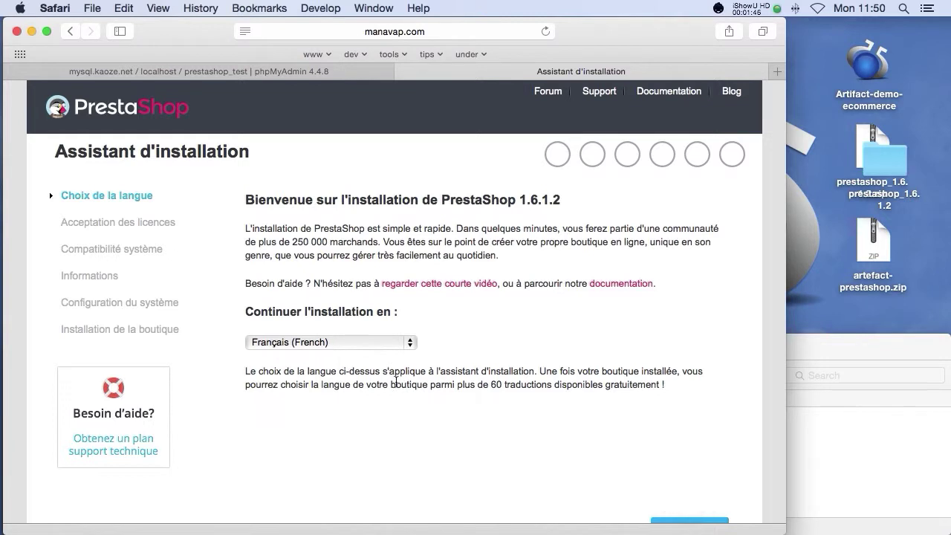
Step: Accept the licence terms and continue to the store information step
scroll(416, 397, "down", 3)
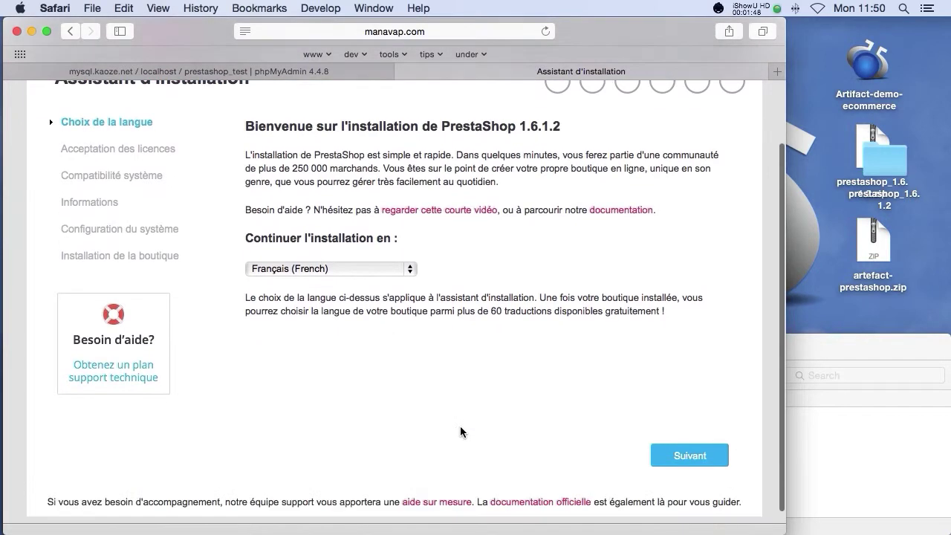
left_click(688, 441)
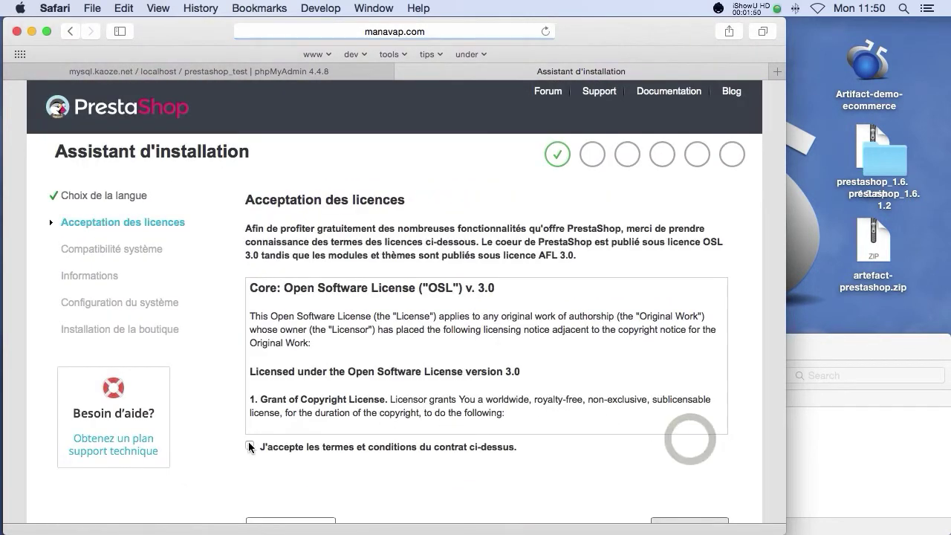
left_click(245, 446)
scroll(342, 468, "down", 3)
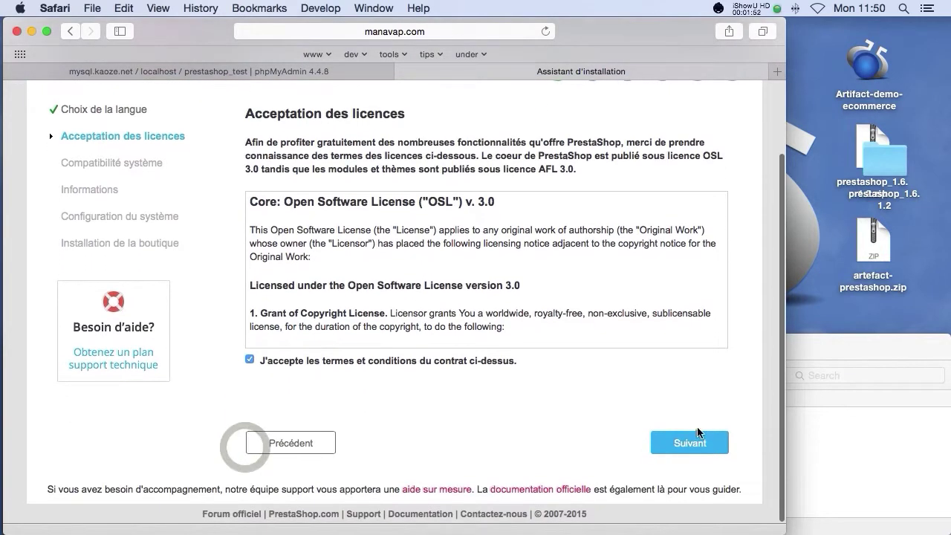
left_click(696, 441)
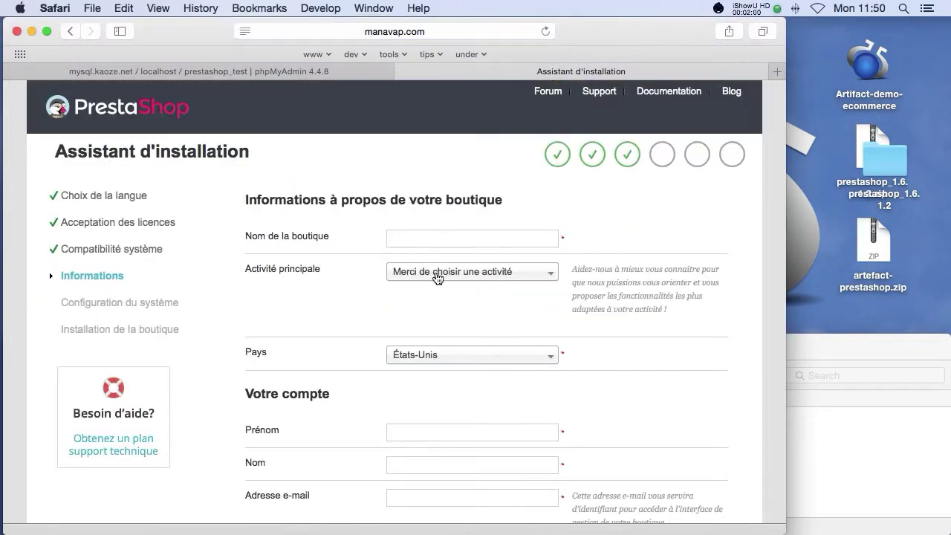
Step: Name the store Manavap, with main activity Autre activité and country France
left_click(412, 236)
type("Mana")
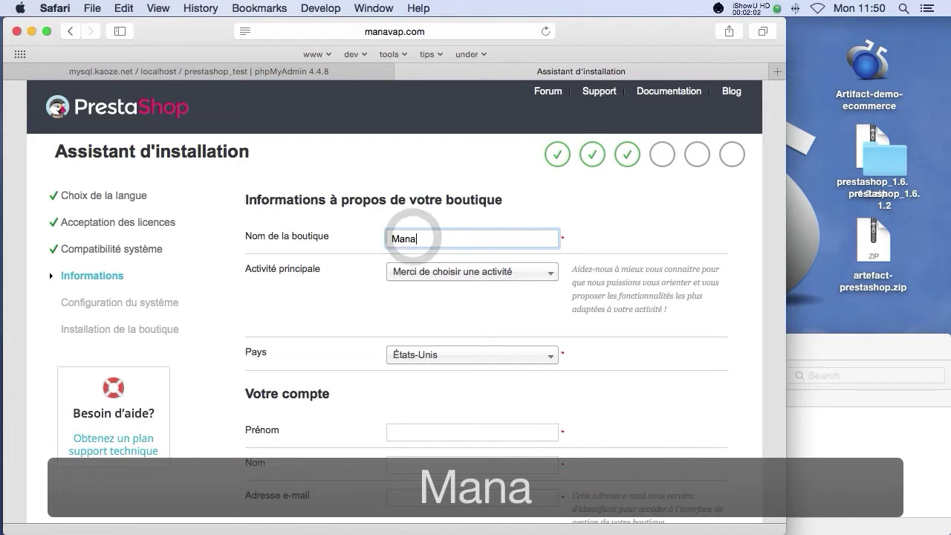
type("vap")
left_click(438, 272)
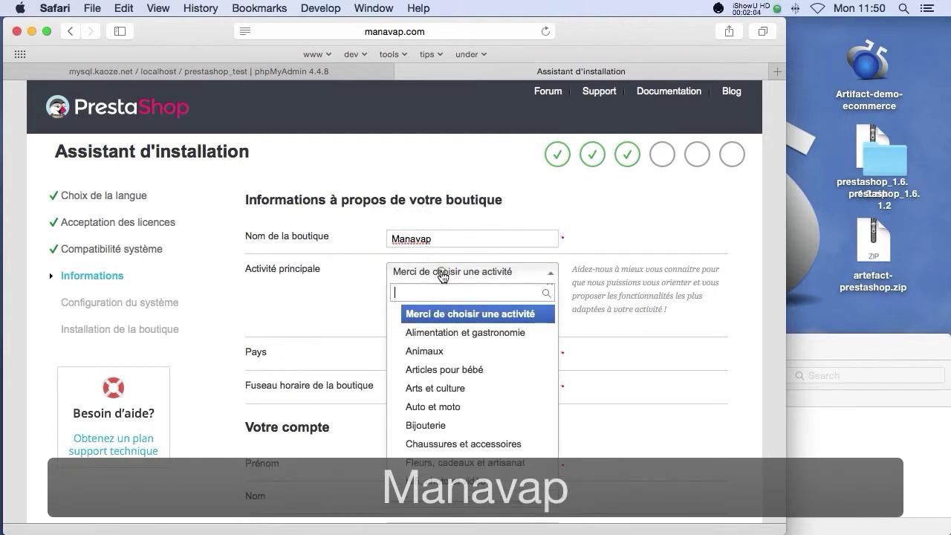
scroll(455, 348, "down", 5)
scroll(455, 348, "down", 2)
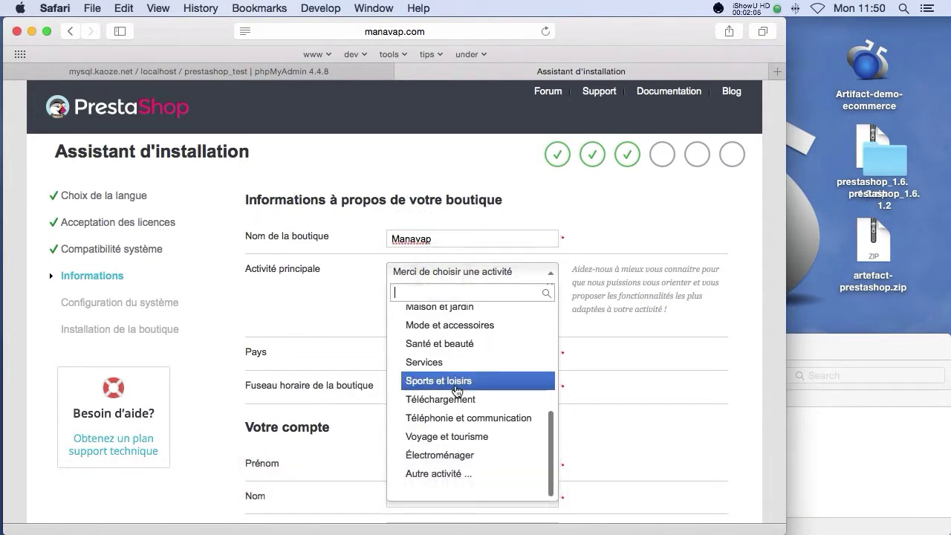
left_click(454, 471)
left_click(436, 356)
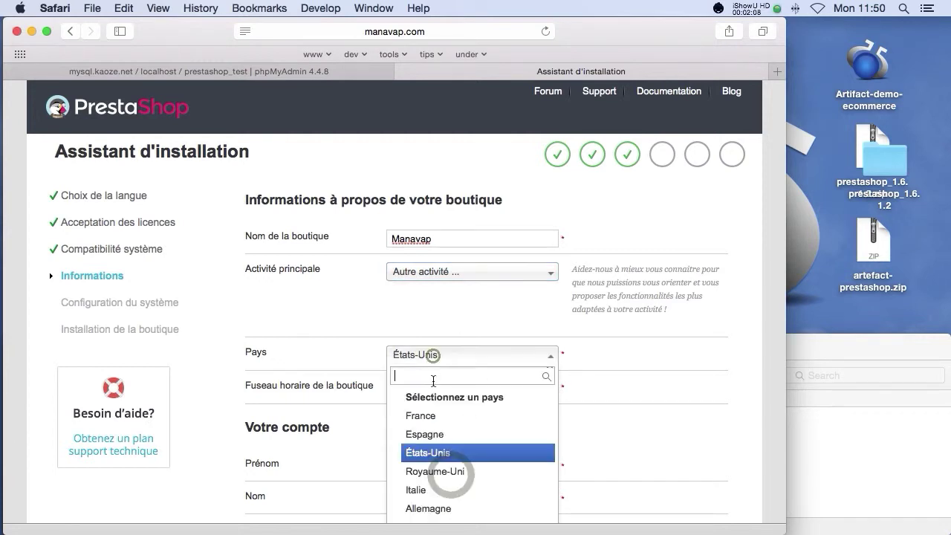
left_click(434, 408)
scroll(443, 418, "down", 2)
scroll(444, 401, "down", 3)
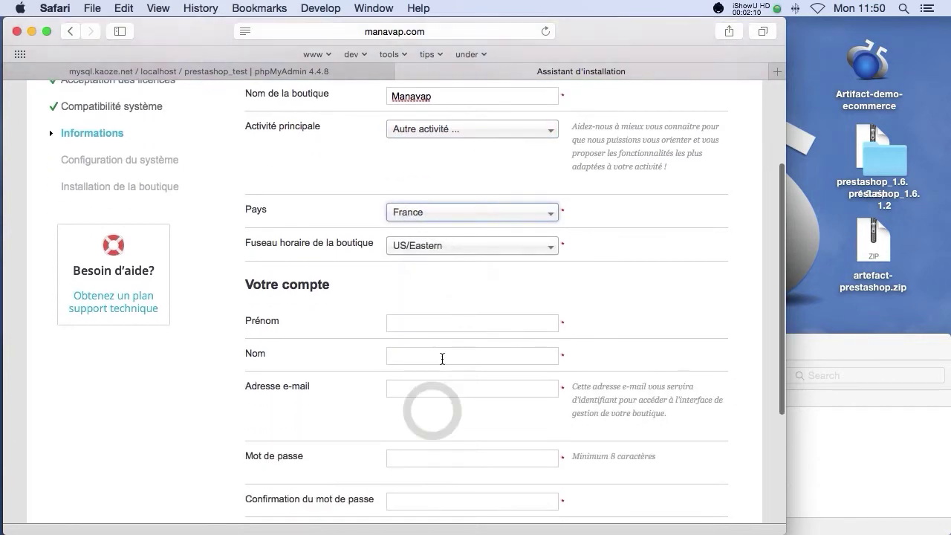
Step: Enter the account owner's first name, last name and e-mail address
left_click(416, 312)
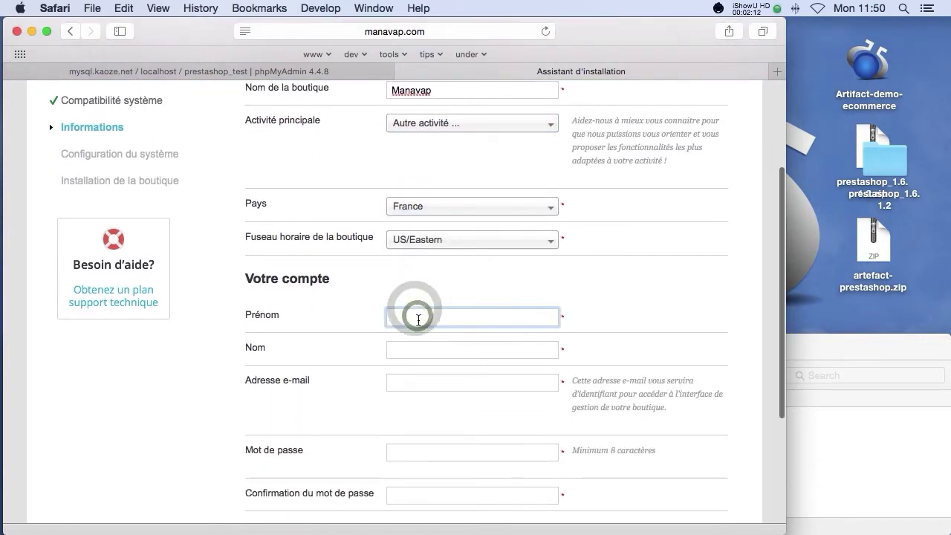
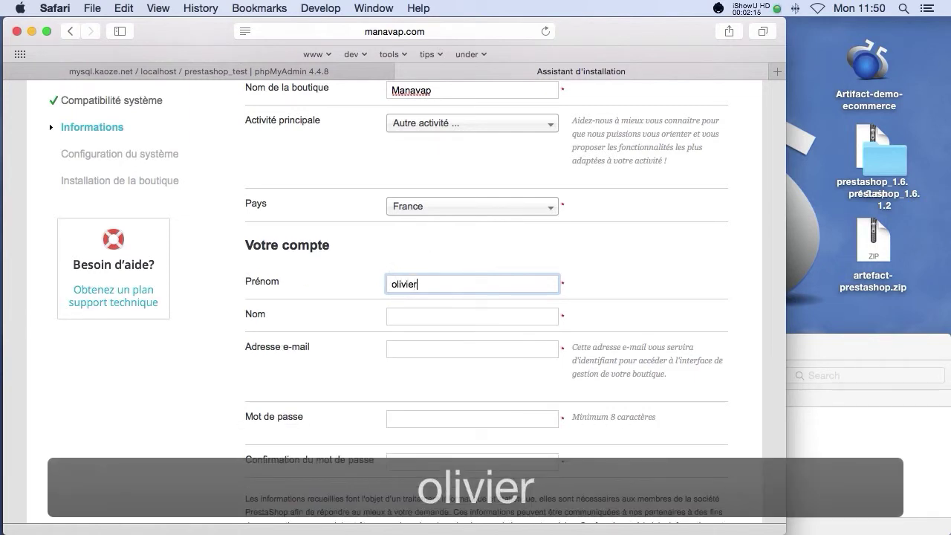
key("Tab")
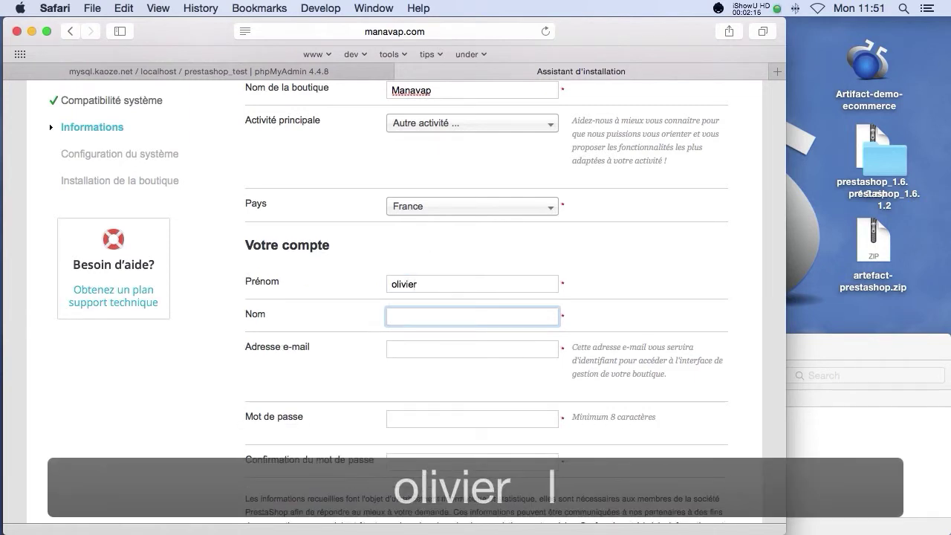
key("Tab")
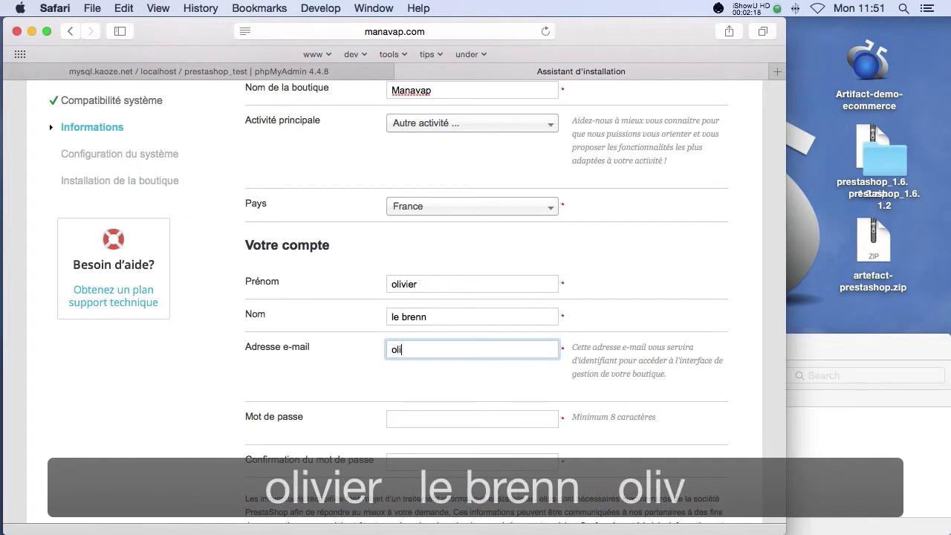
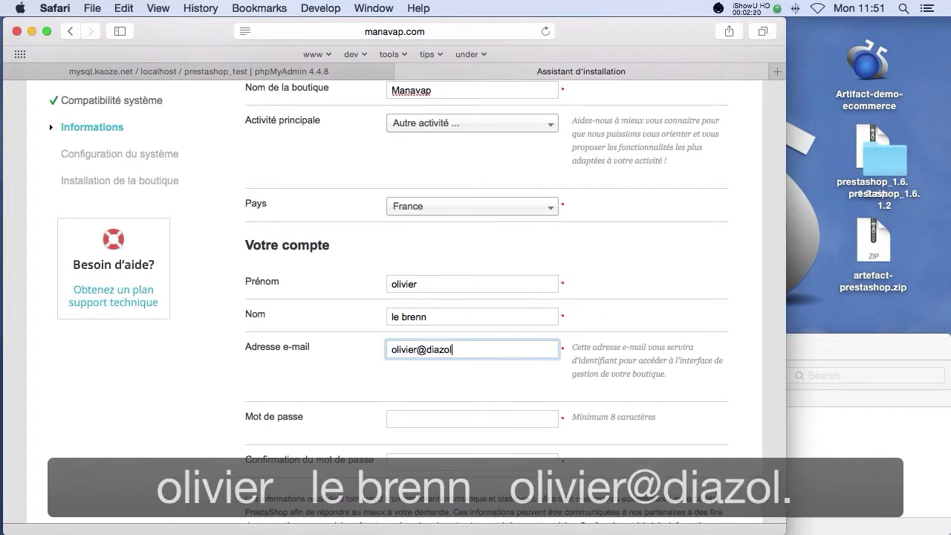
key("Tab")
Step: Enter and confirm the account password, then continue to database configuration
type("p")
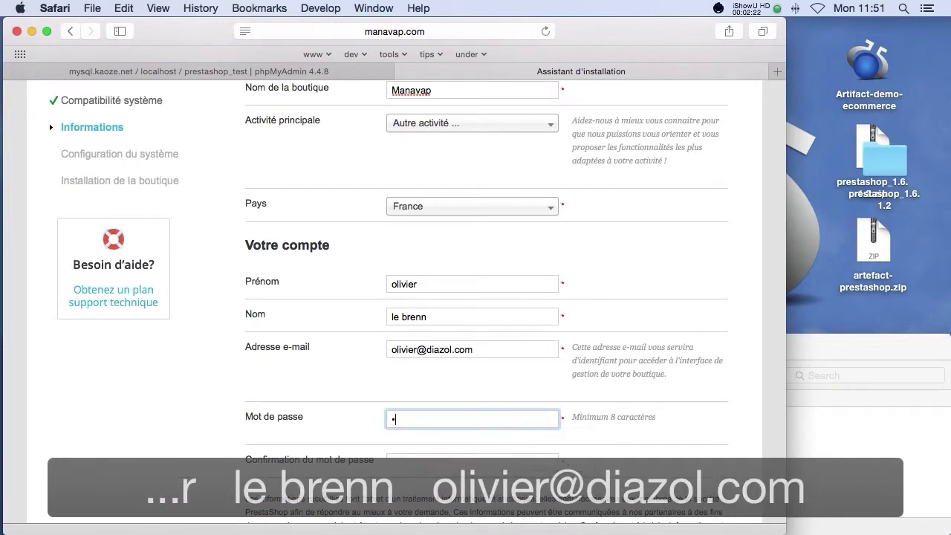
type("restas")
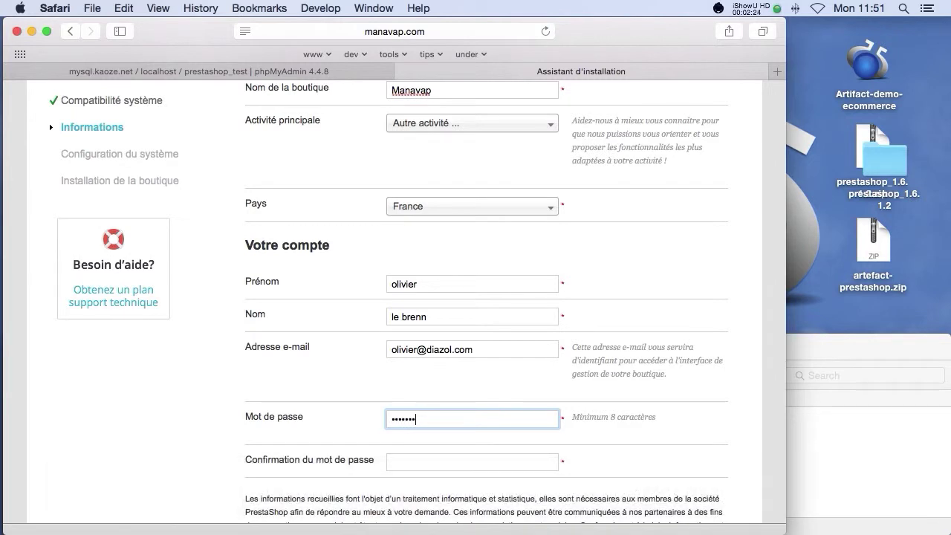
key("Tab")
type("p")
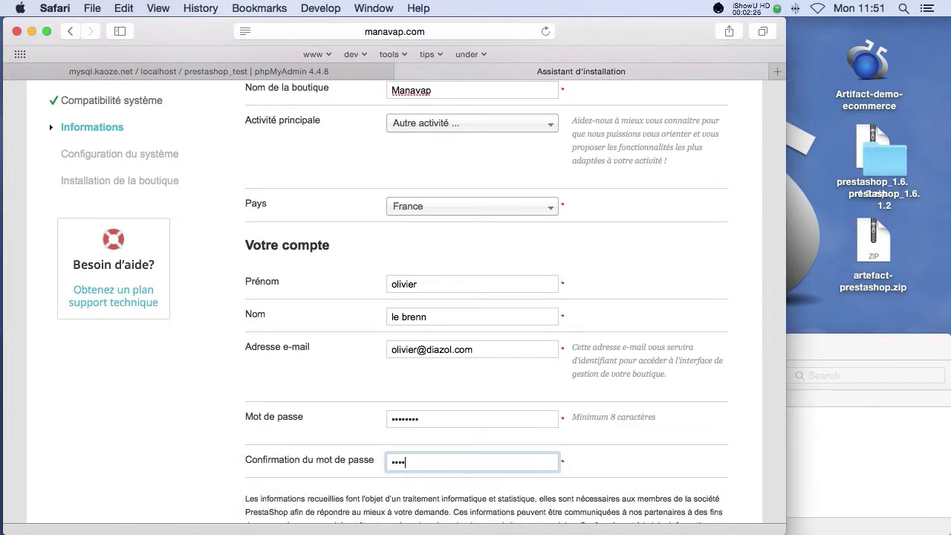
scroll(476, 298, "down", 5)
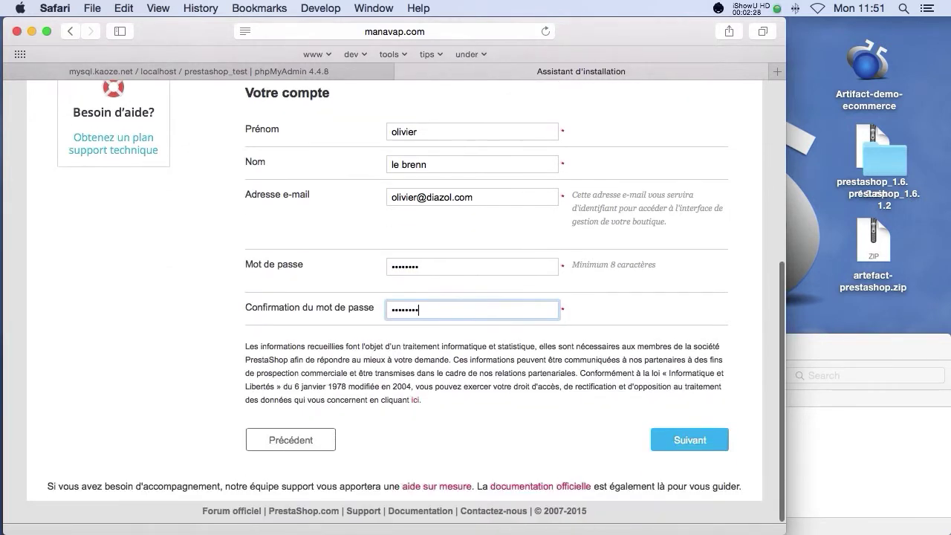
left_click(701, 443)
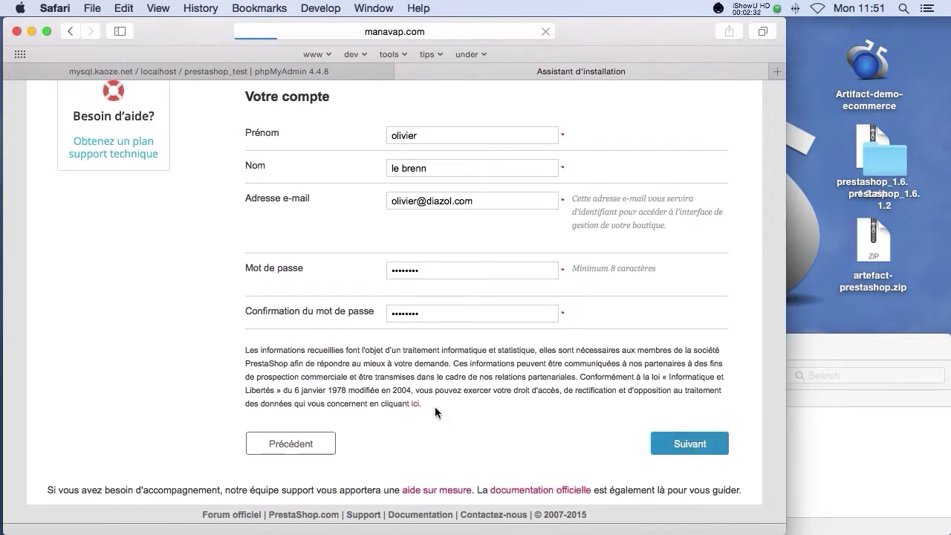
scroll(449, 356, "down", 1)
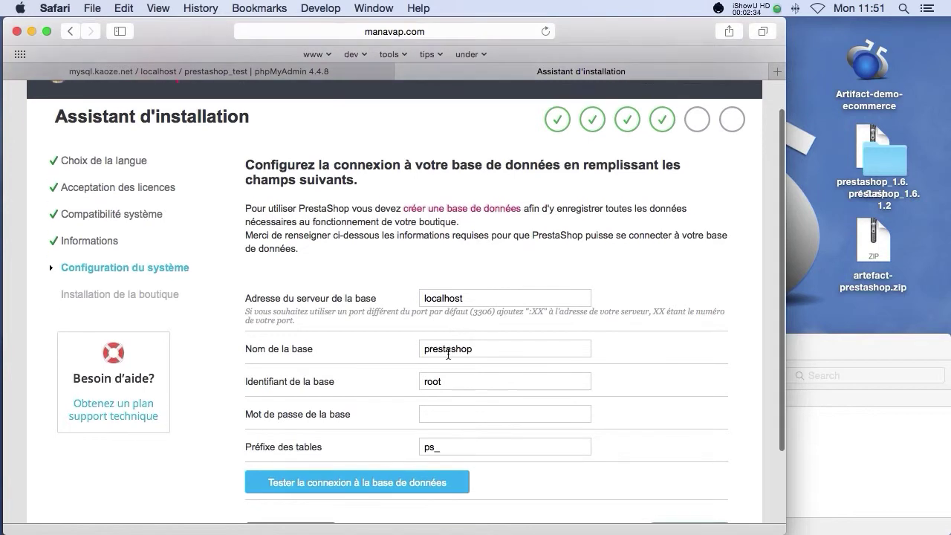
Step: Copy prestashop_test from phpMyAdmin into the installer's database name field
left_click(197, 71)
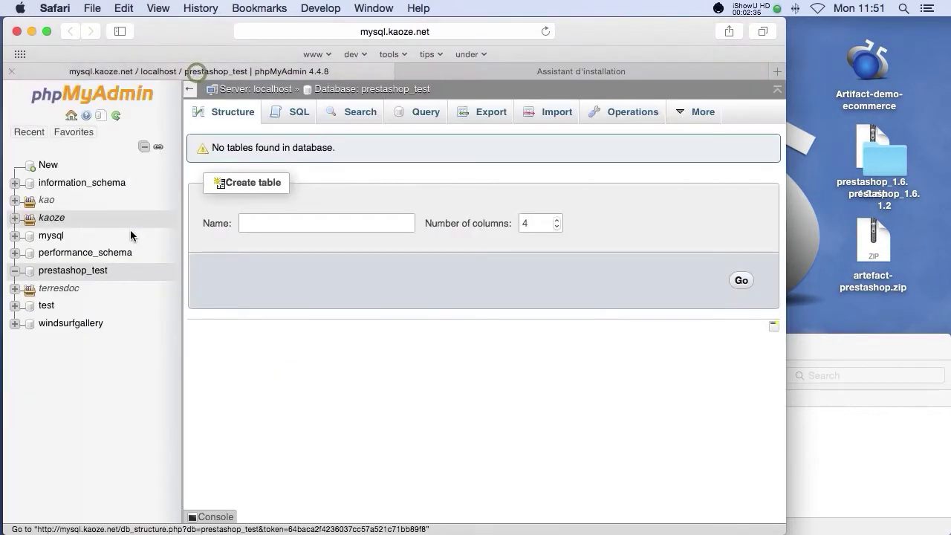
left_click_drag(127, 273, 38, 271)
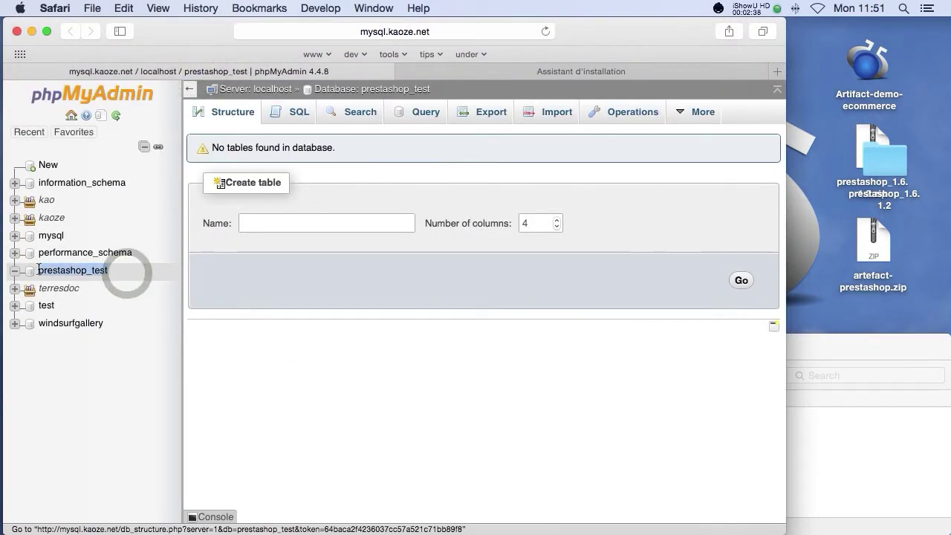
key("super+c")
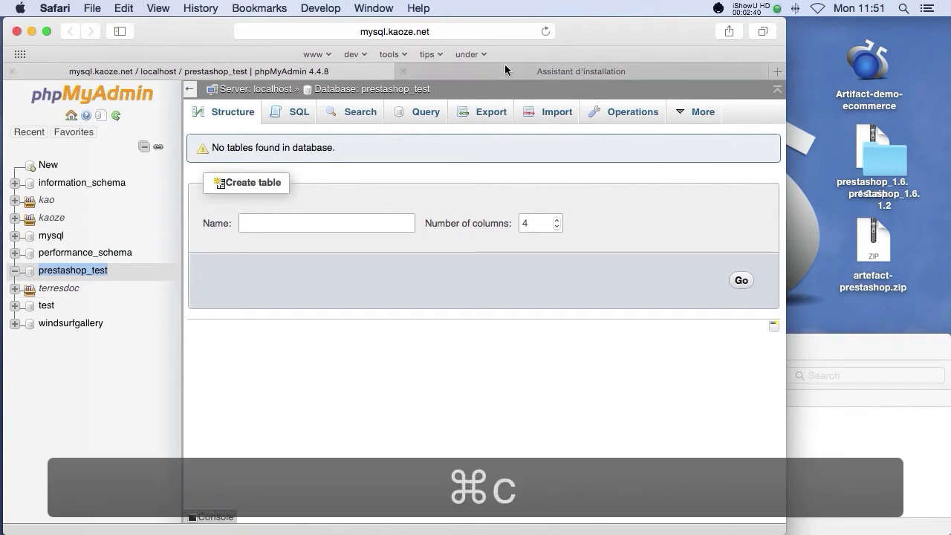
left_click(508, 72)
double_click(468, 340)
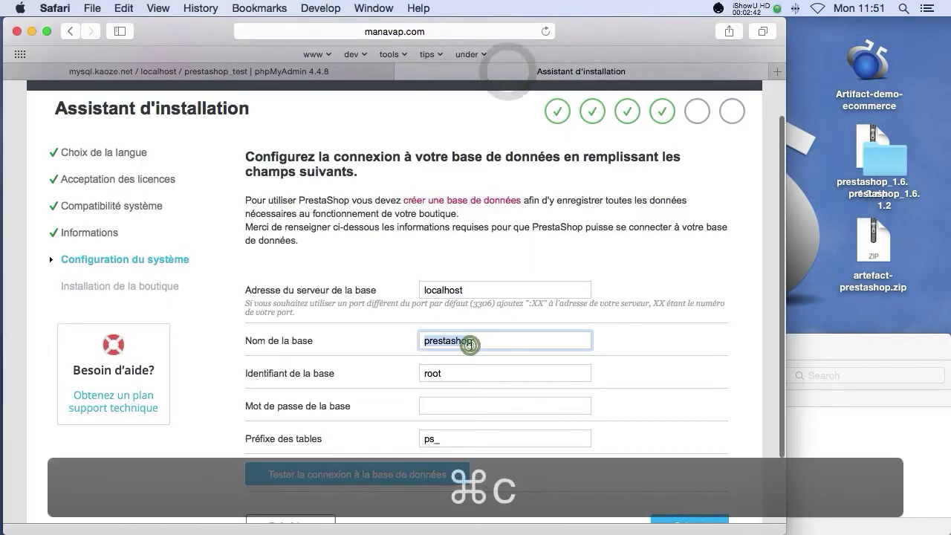
key("super+v")
Step: Enter the database password, test the connection, and start installing without saving the password
left_click(455, 400)
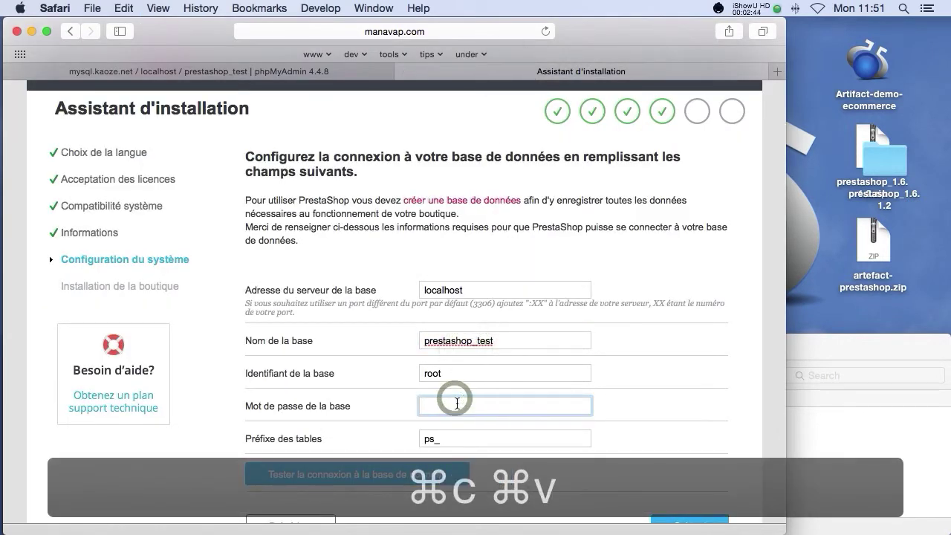
type("root")
scroll(382, 401, "down", 3)
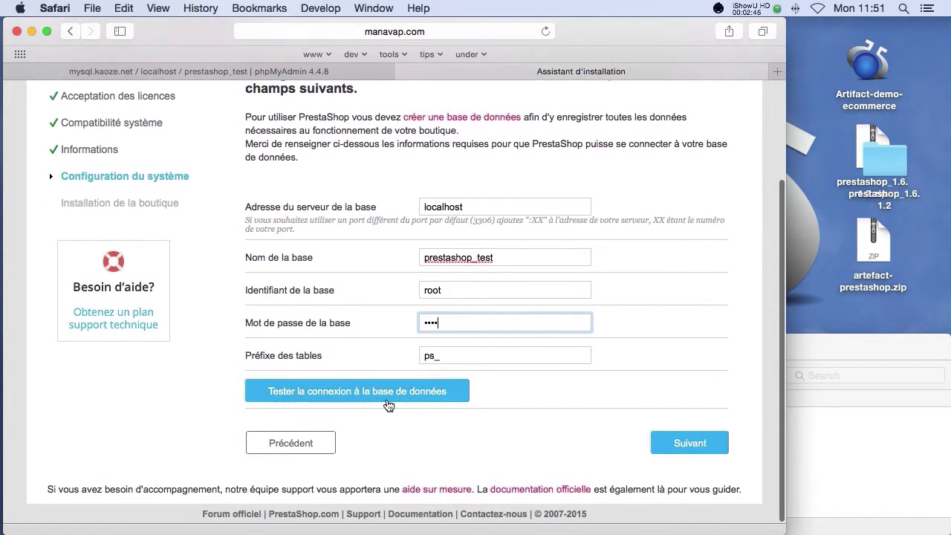
left_click(383, 392)
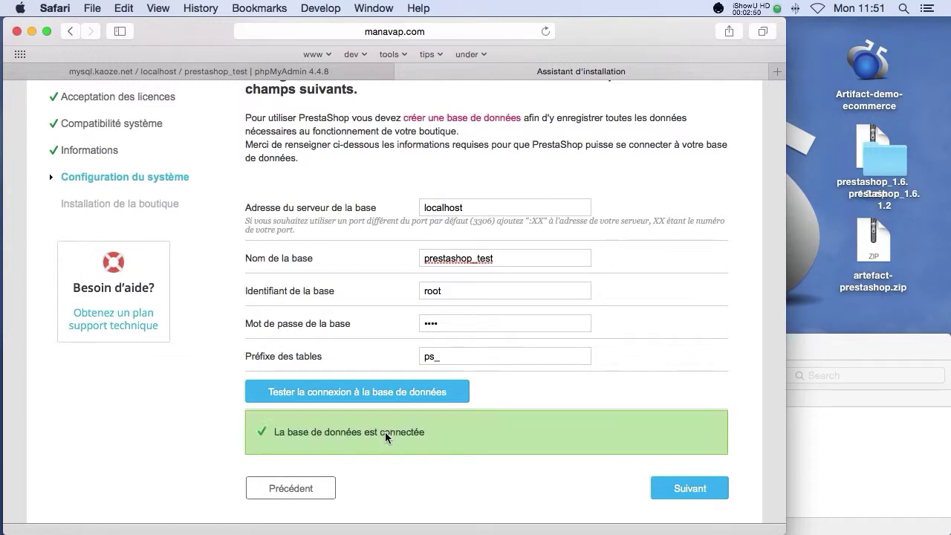
left_click(678, 485)
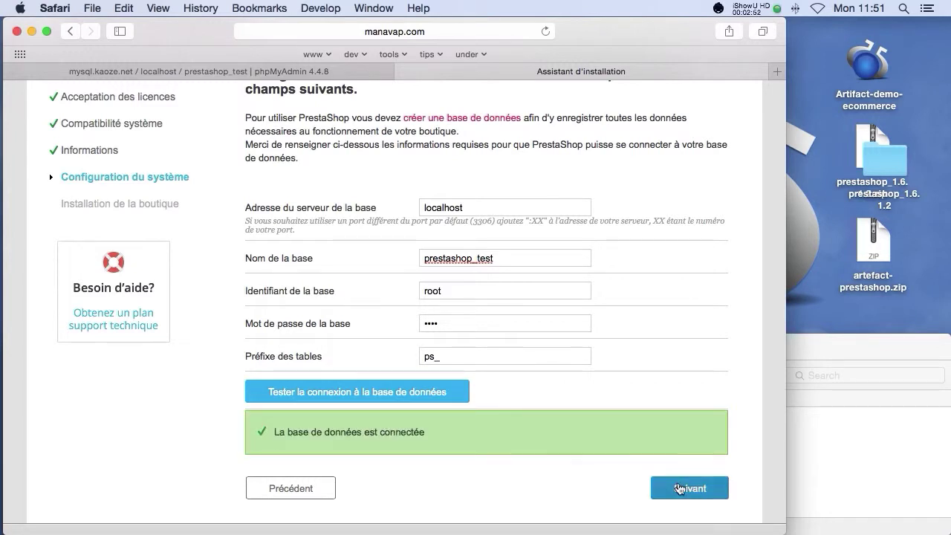
left_click(392, 156)
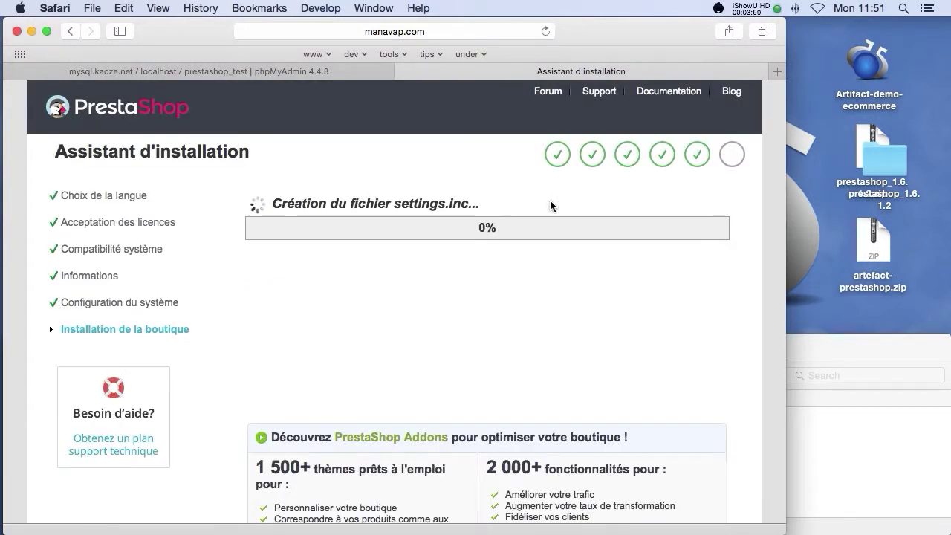
left_click(871, 165)
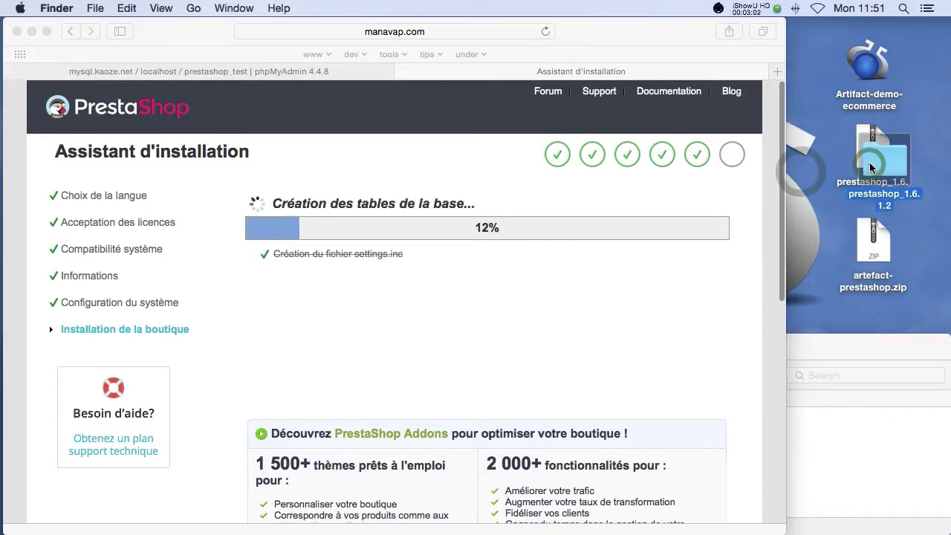
Step: Trash the unzipped prestashop_1.6.1.2 folder and switch to the Artifact-demo-ecommerce app
right_click(871, 167)
left_click(774, 132)
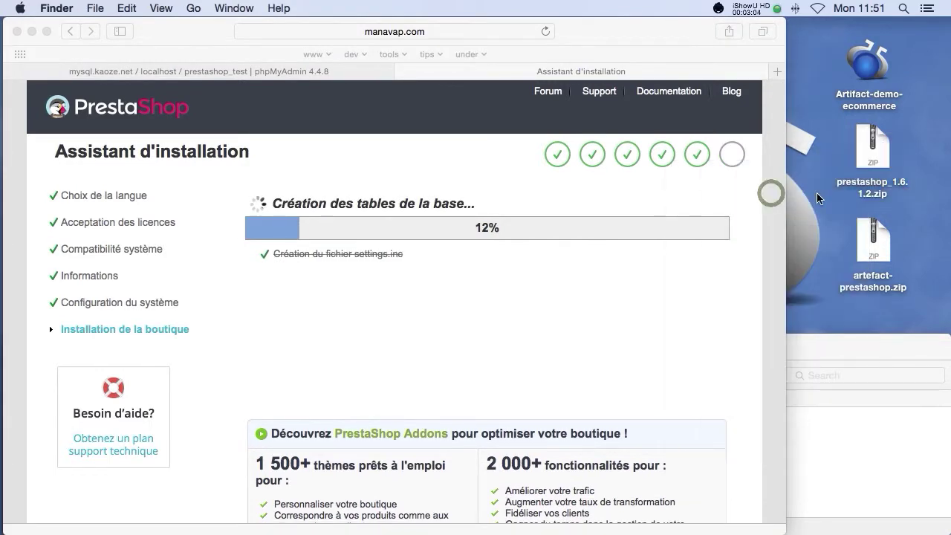
left_click(869, 70)
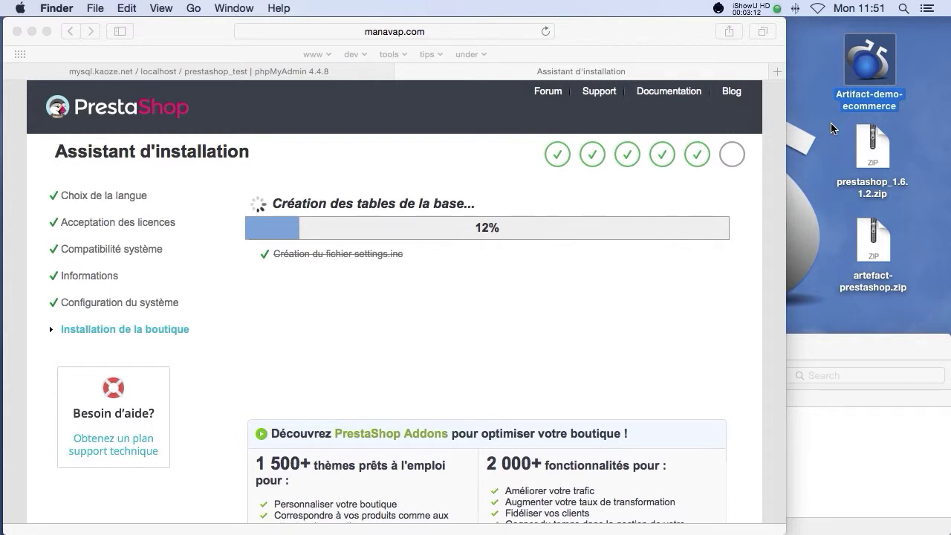
key("super+Tab")
key("super+Tab")
key("super+Tab")
key("super+Tab")
key("super+Tab")
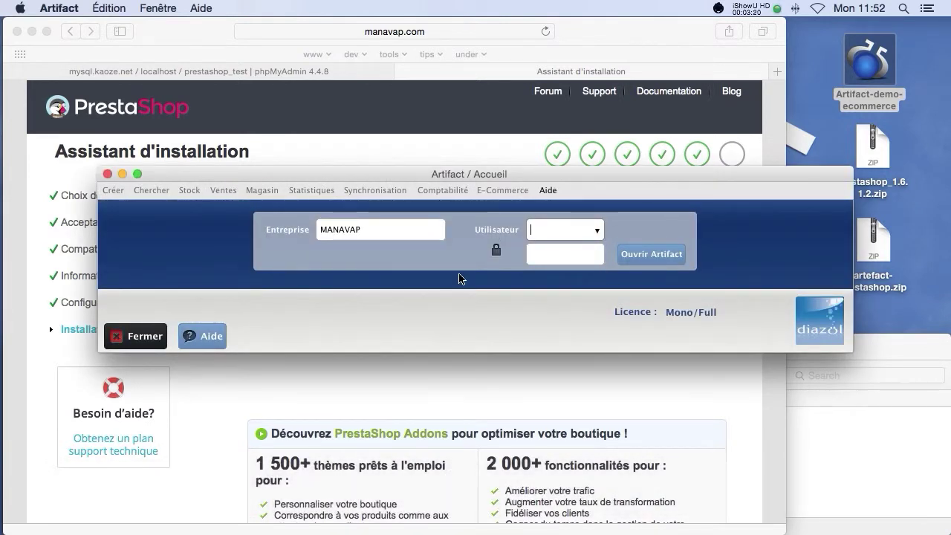
Step: Select the admin user, enter its password, and open the MANAVAP company
left_click(595, 236)
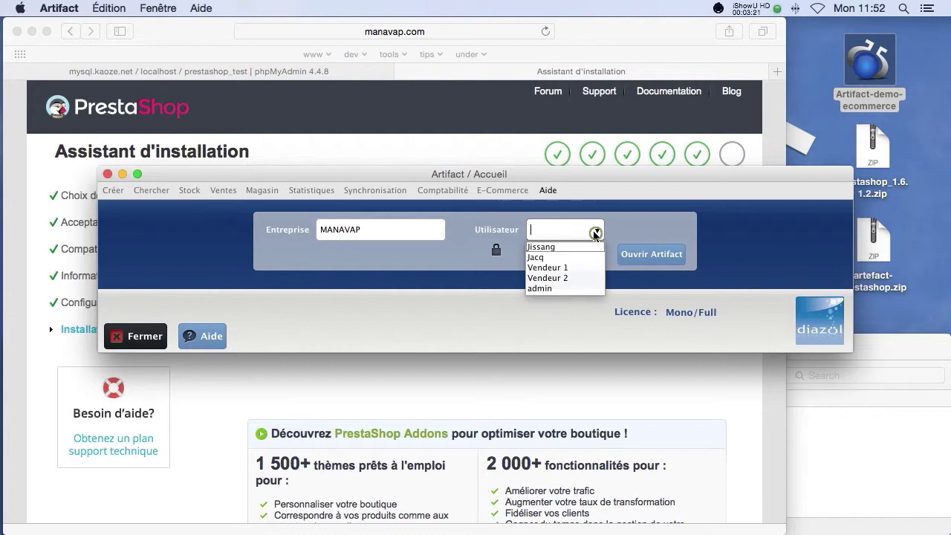
left_click(552, 289)
left_click(554, 251)
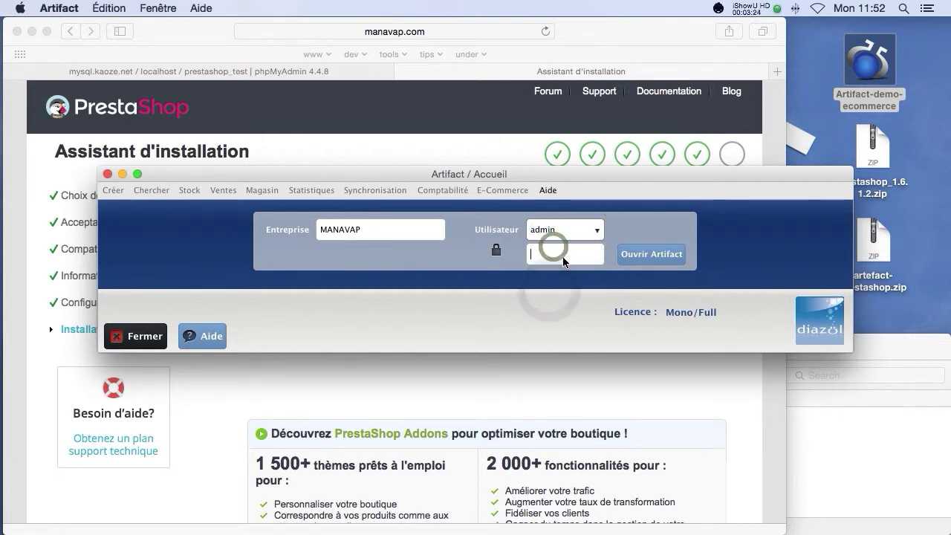
type("admin")
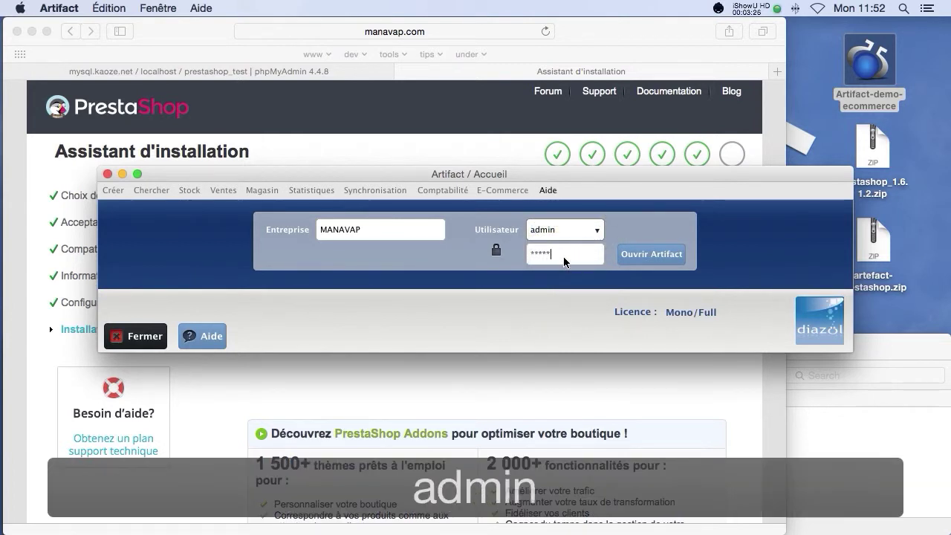
left_click(651, 254)
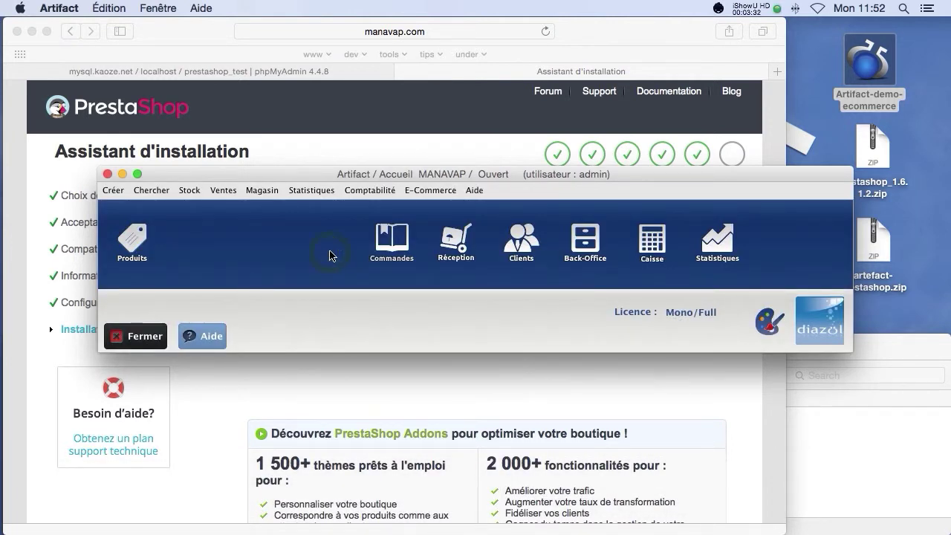
Step: Open Paramètres généraux and select ECOMMERCE > API > Version in the parameter tree
left_click(261, 192)
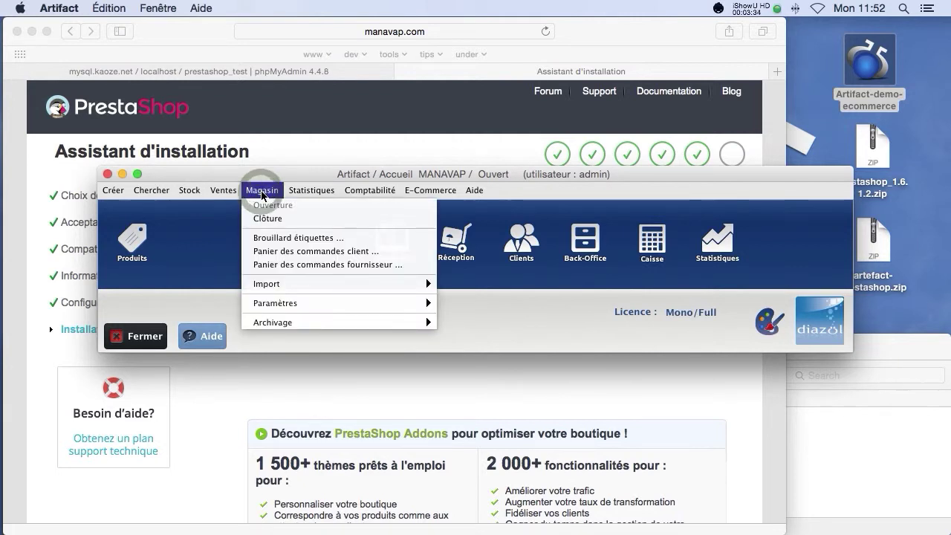
mouse_move(282, 306)
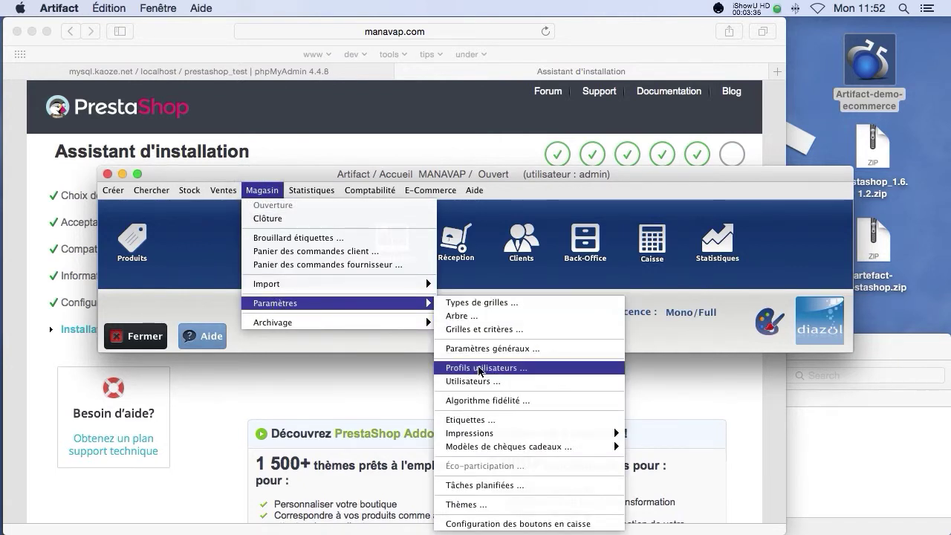
left_click(483, 349)
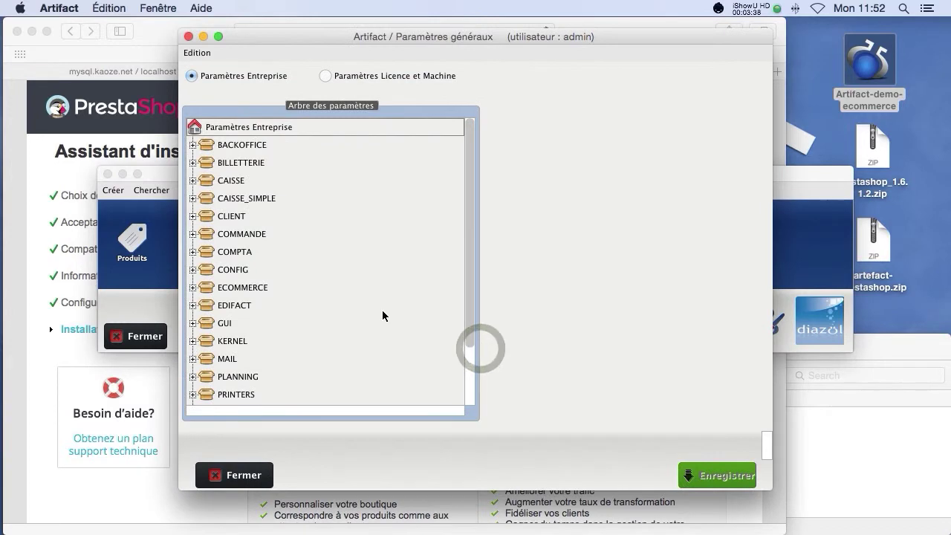
left_click(193, 288)
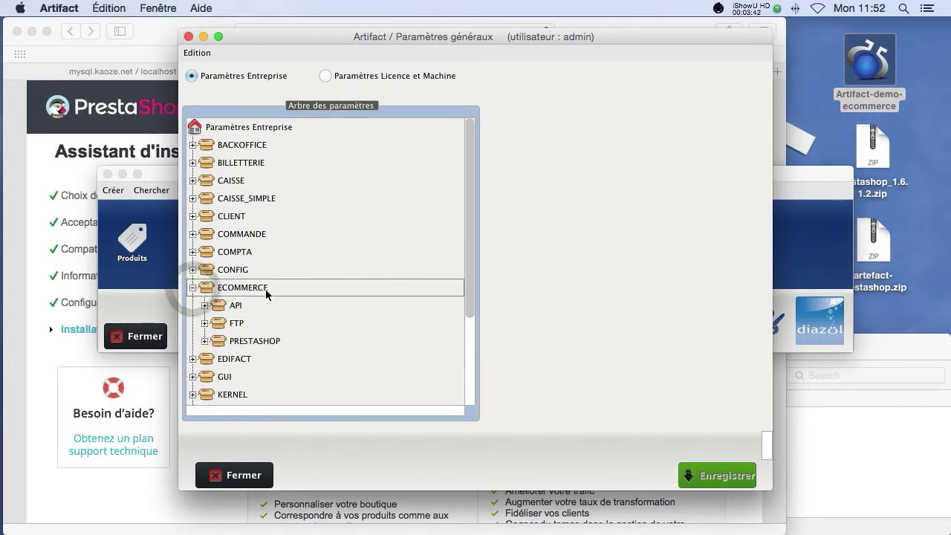
left_click(205, 305)
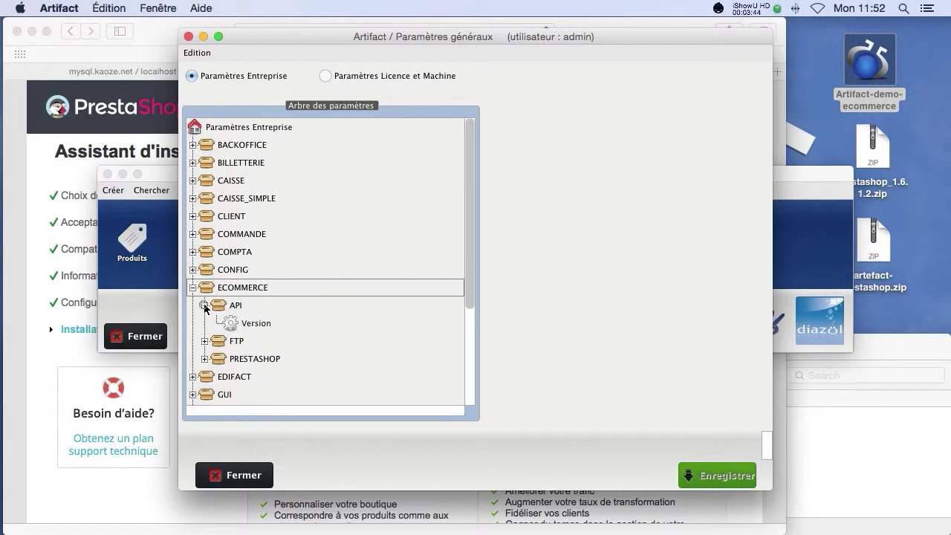
left_click(253, 324)
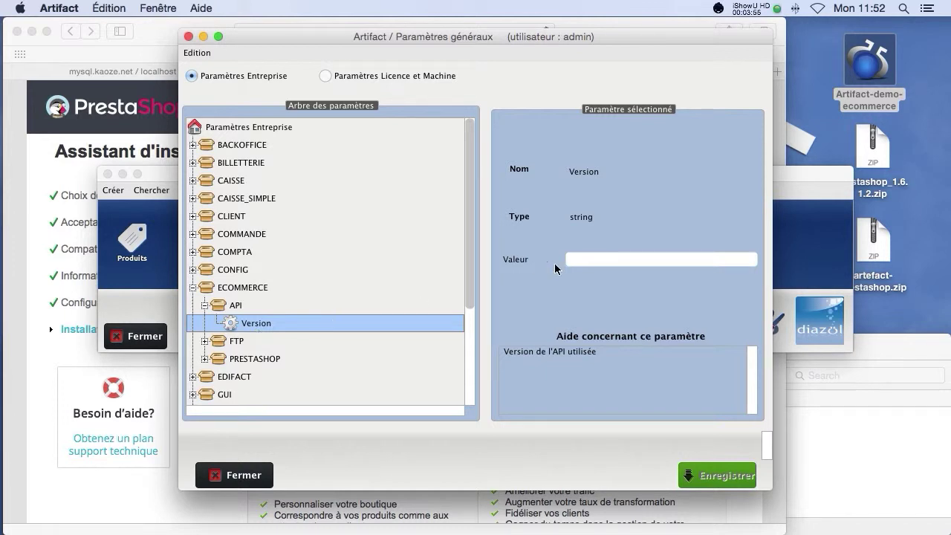
left_click(789, 248)
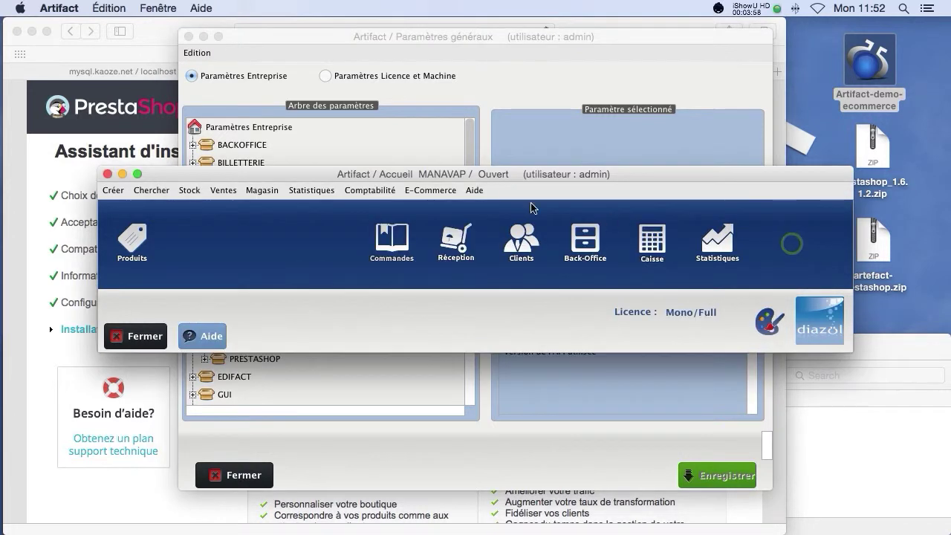
left_click(474, 191)
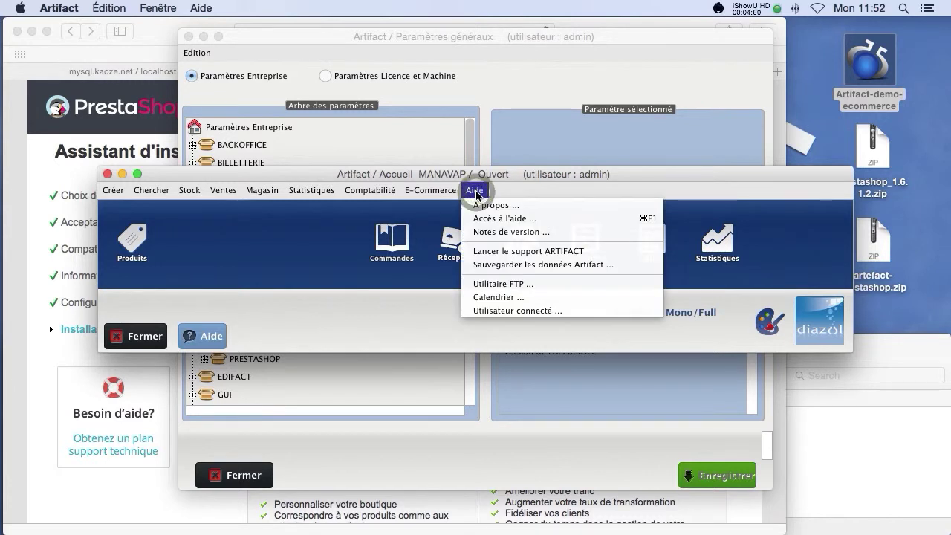
left_click(481, 205)
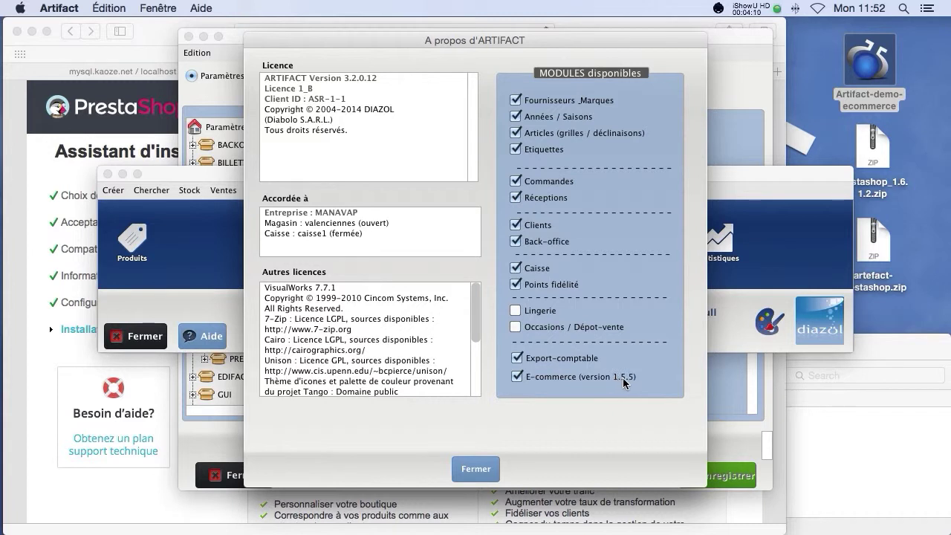
left_click(476, 468)
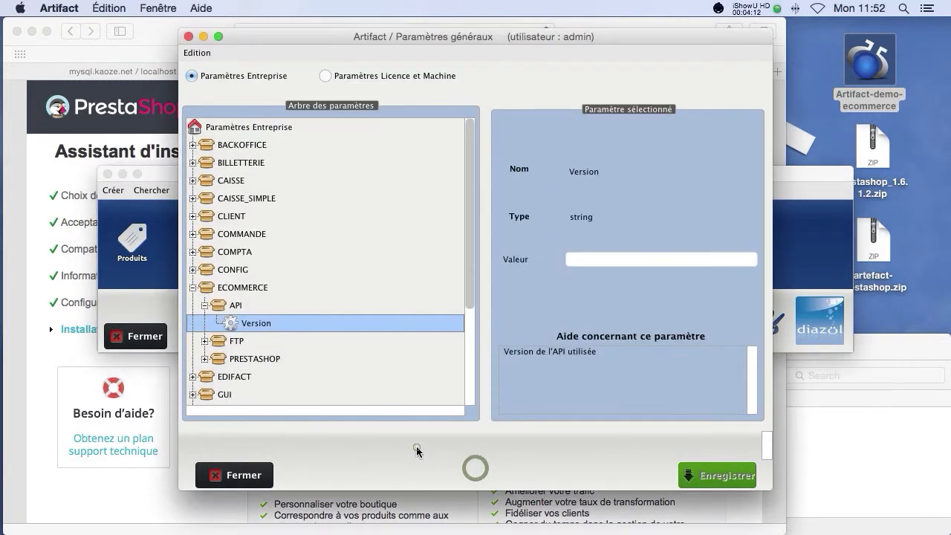
Step: Enter 1.5.5 as the API Version value and expand the ECOMMERCE FTP group
left_click(637, 260)
type("1")
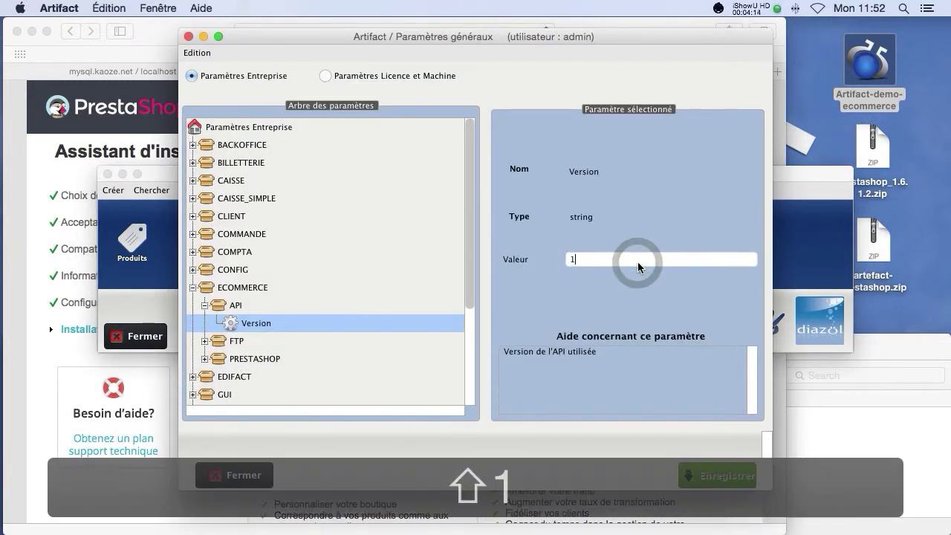
type("/")
key("BackSpace")
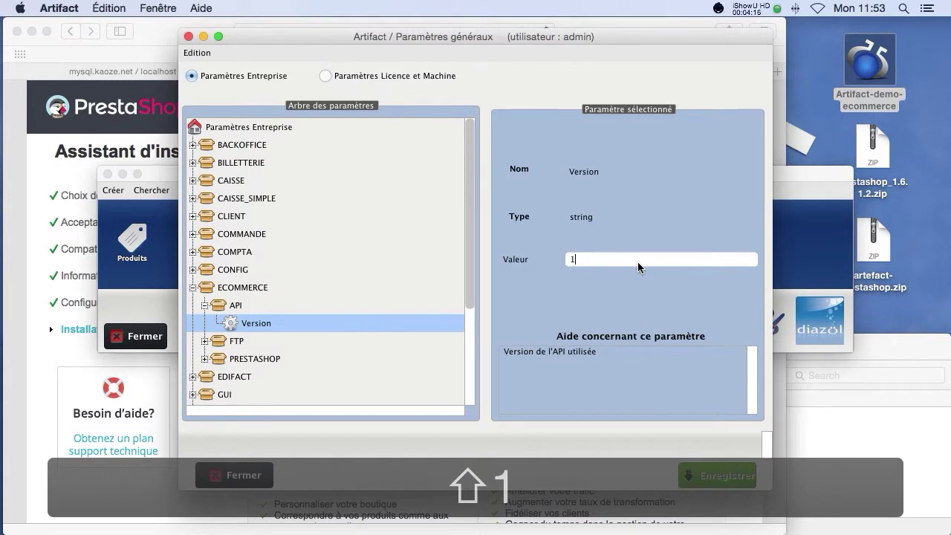
type(".5.5")
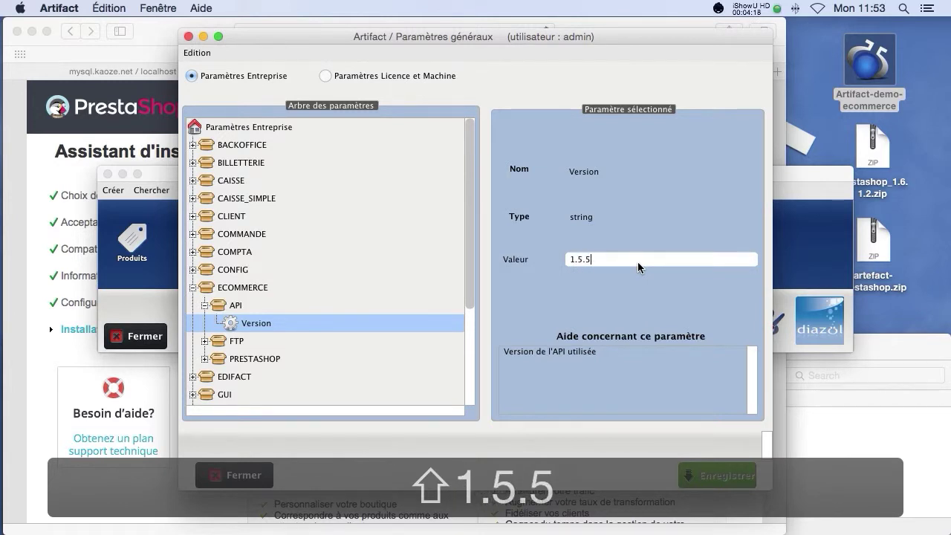
scroll(314, 306, "down", 5)
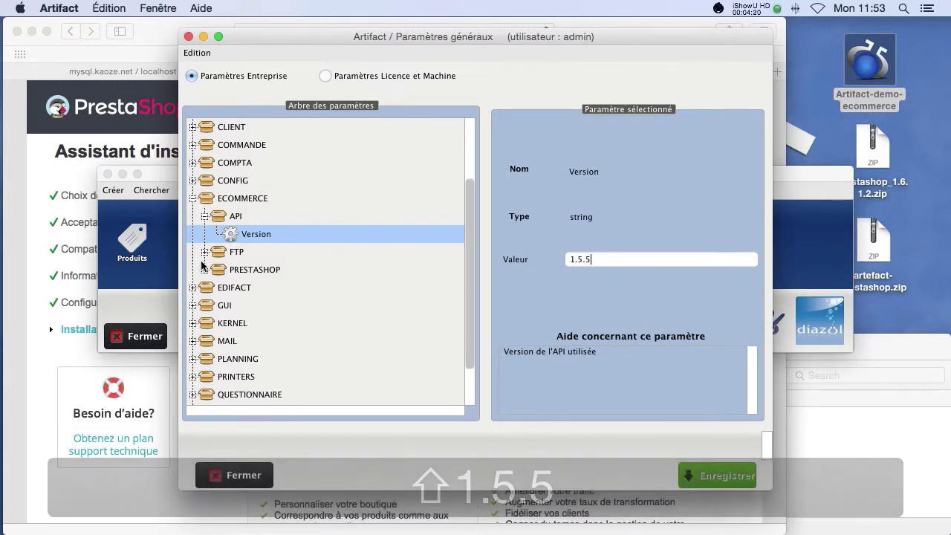
left_click(207, 252)
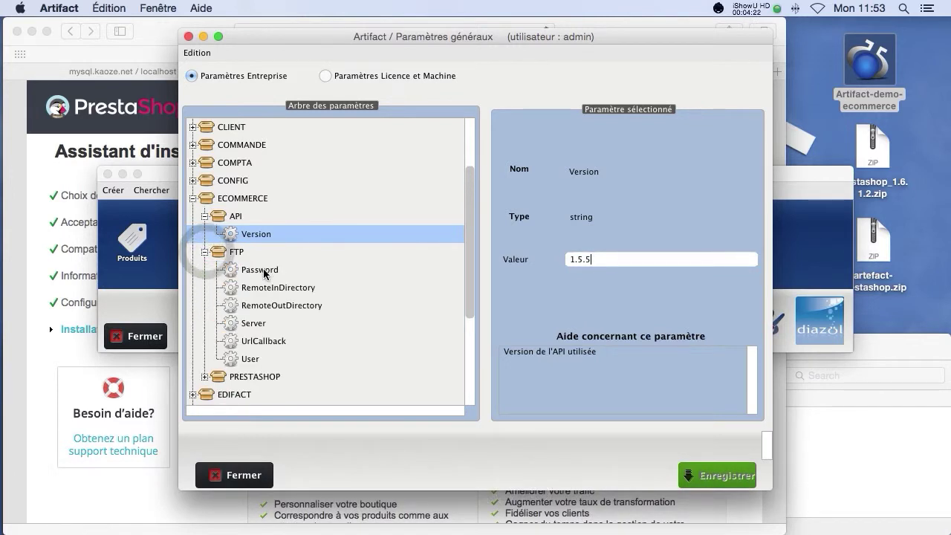
Step: Set the FTP Server to localhost, edit the User login, and enter the FTP password
left_click(271, 325)
left_click(593, 265)
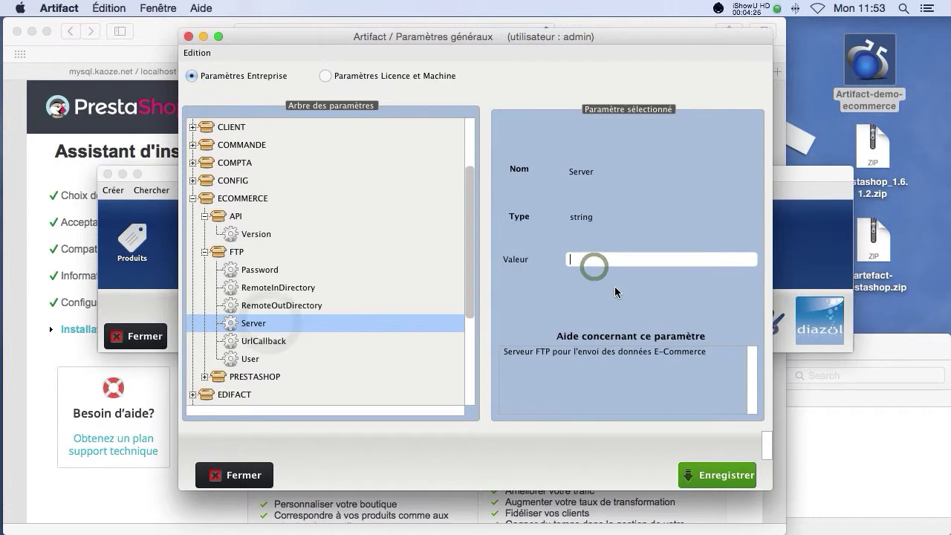
type("localh")
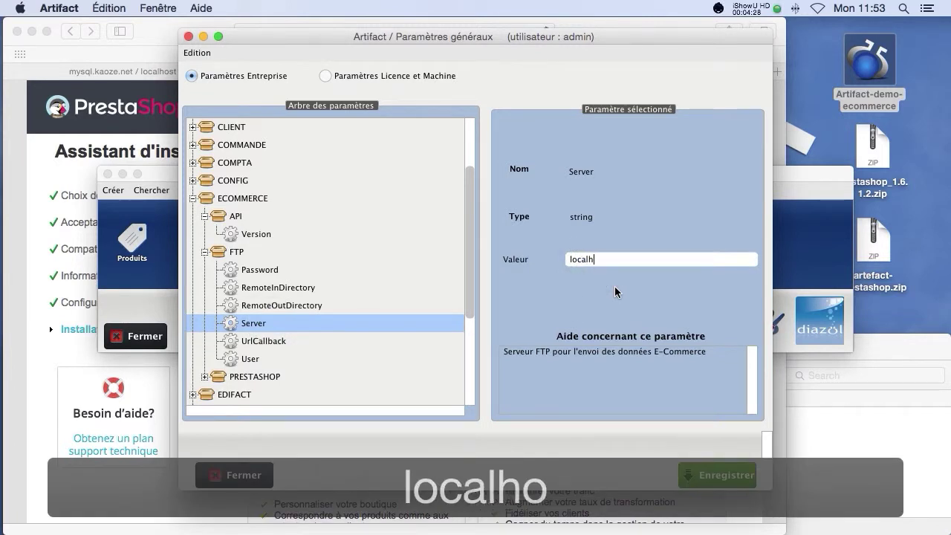
type("ost")
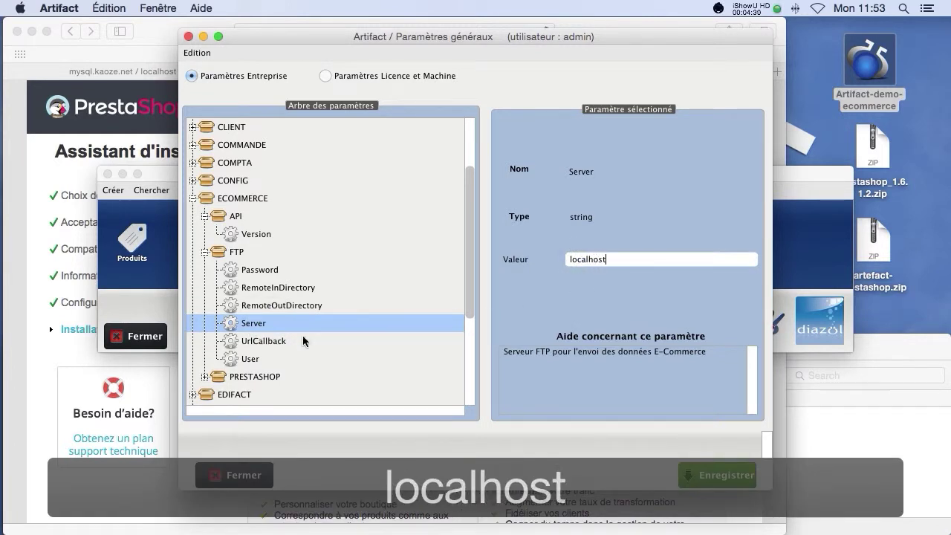
left_click(260, 361)
left_click(604, 259)
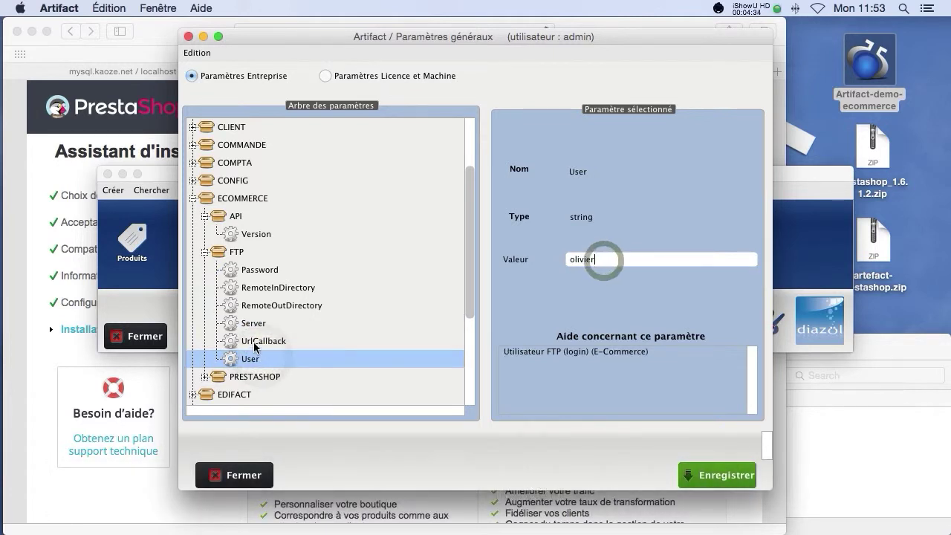
left_click(256, 270)
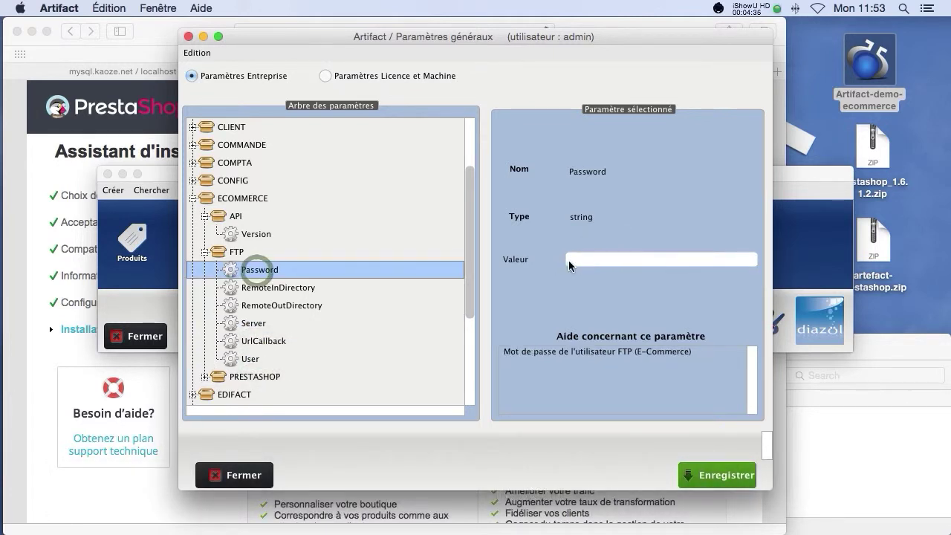
left_click(598, 256)
type("123")
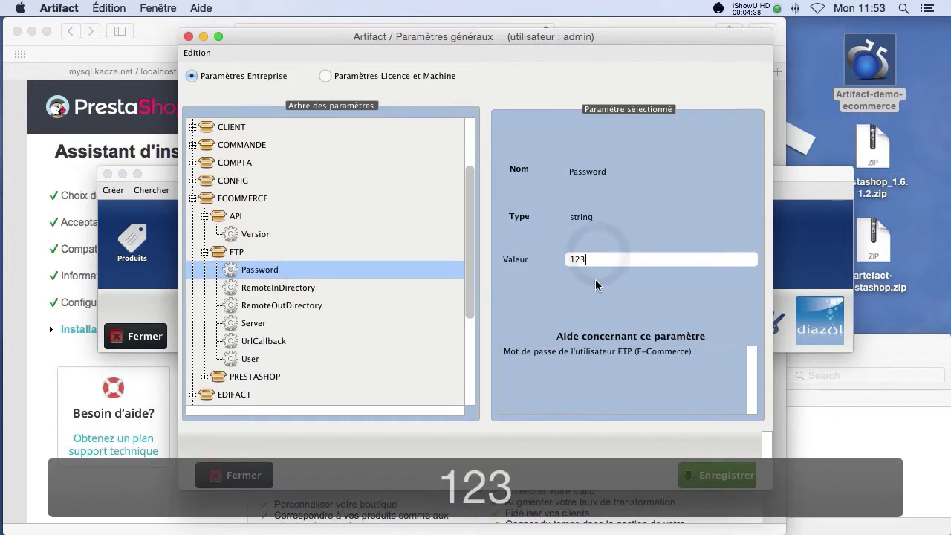
type("4")
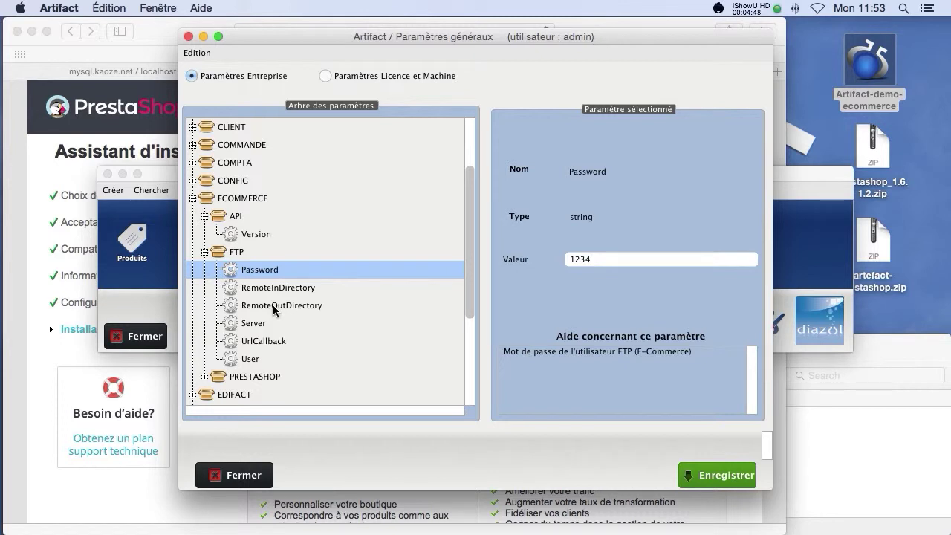
Step: Select artefact-prestashop.zip on the desktop, then bring up RemoteInDirectory for editing
left_click(873, 249)
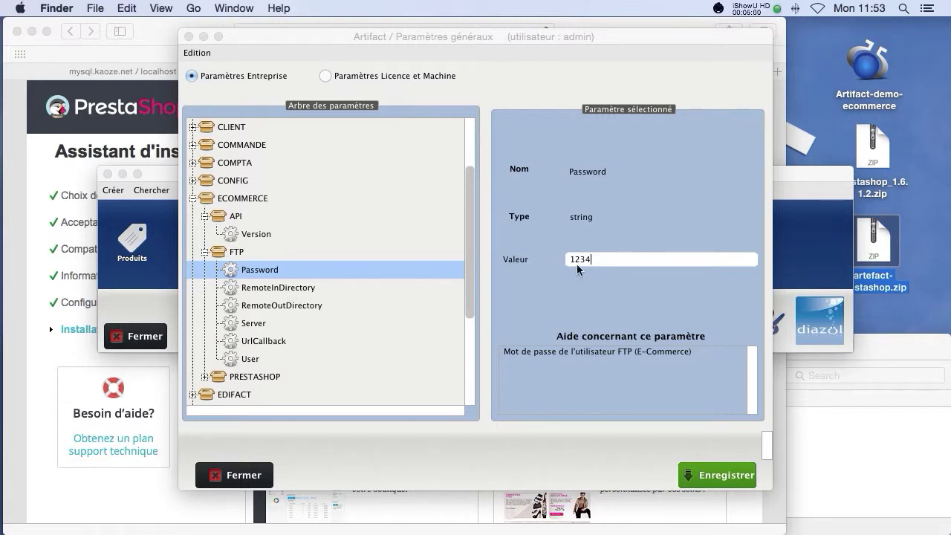
left_click(256, 293)
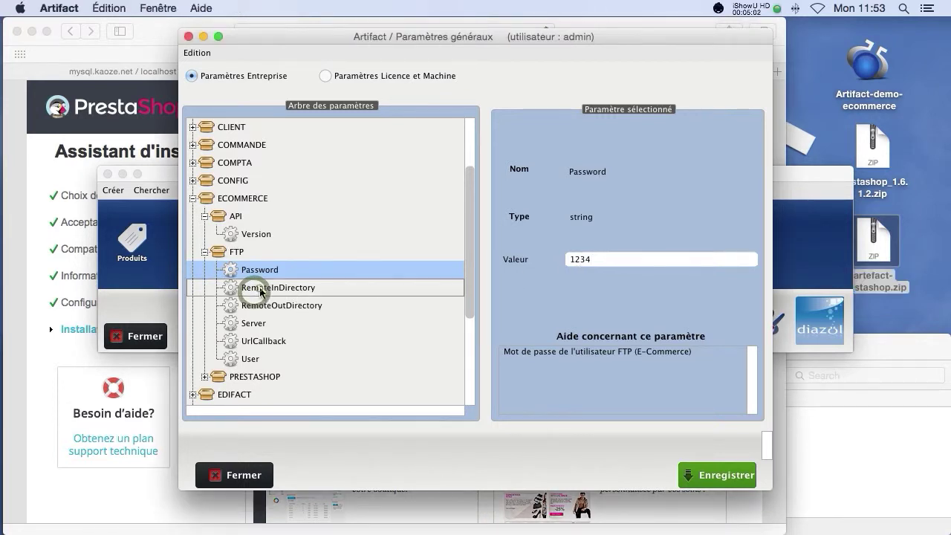
left_click(255, 290)
left_click(263, 305)
left_click(272, 290)
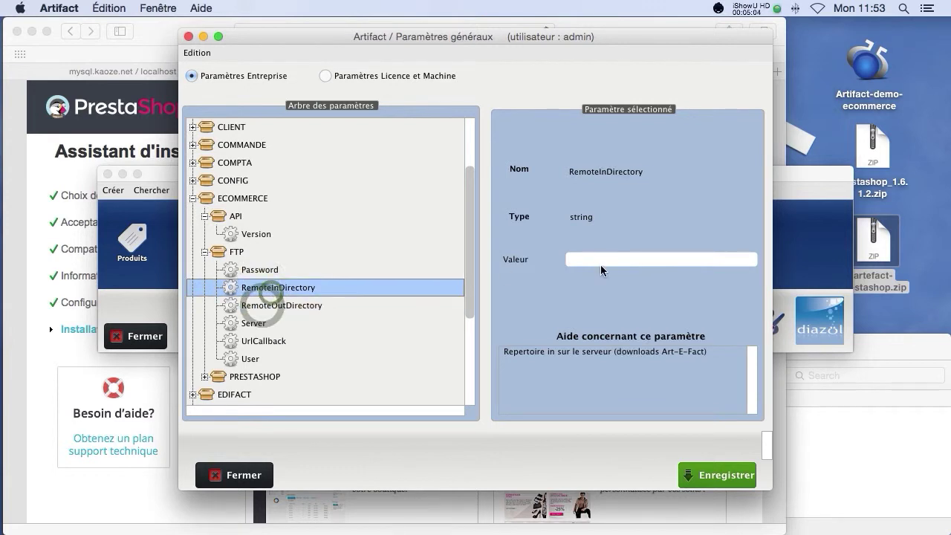
left_click(601, 260)
Step: Connect Transmit to the localhost FTP server with the user's login and password
key("super+Tab")
key("Tab")
key("Tab")
key("Tab")
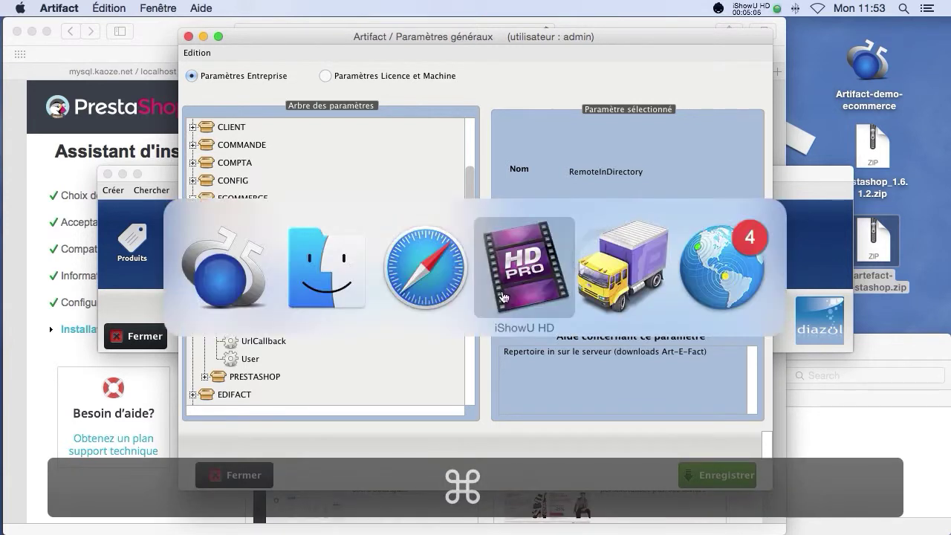
left_click(663, 214)
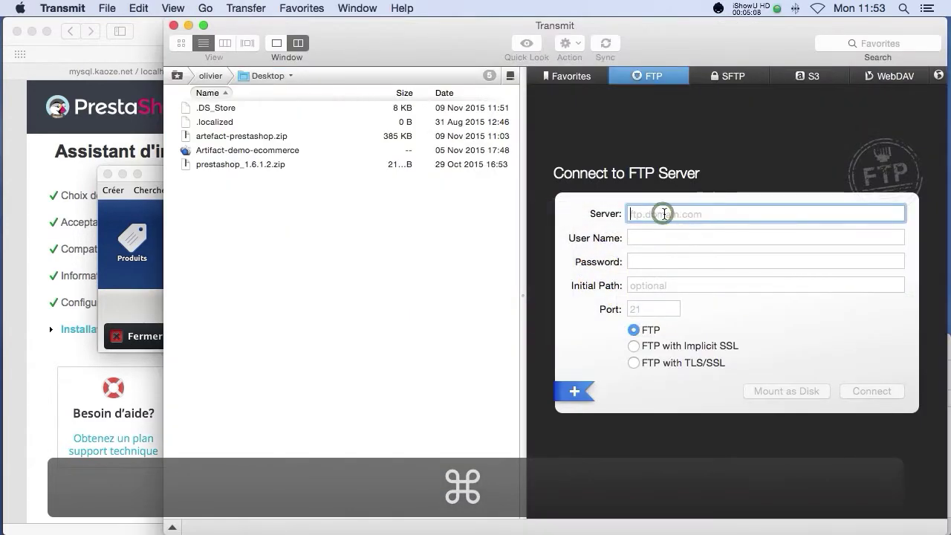
type("localhost")
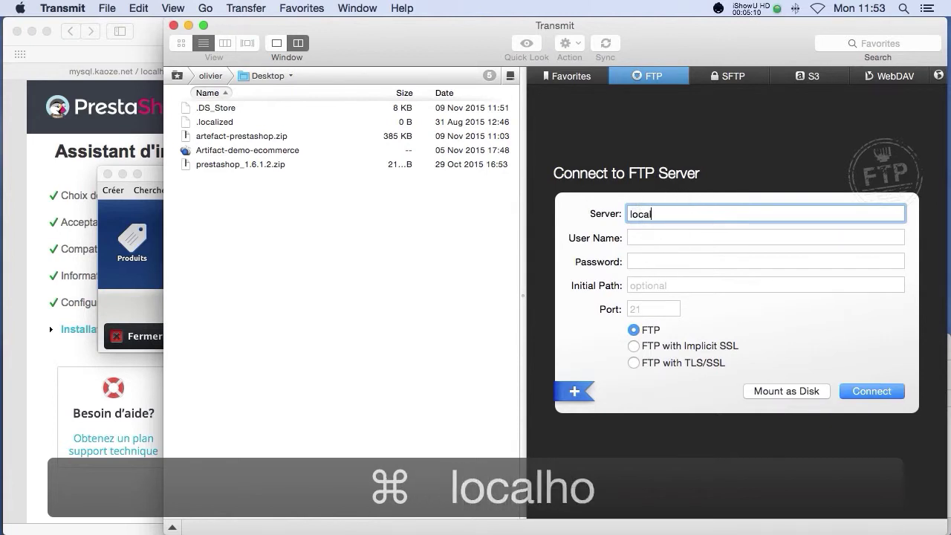
key("Tab")
type("olivier")
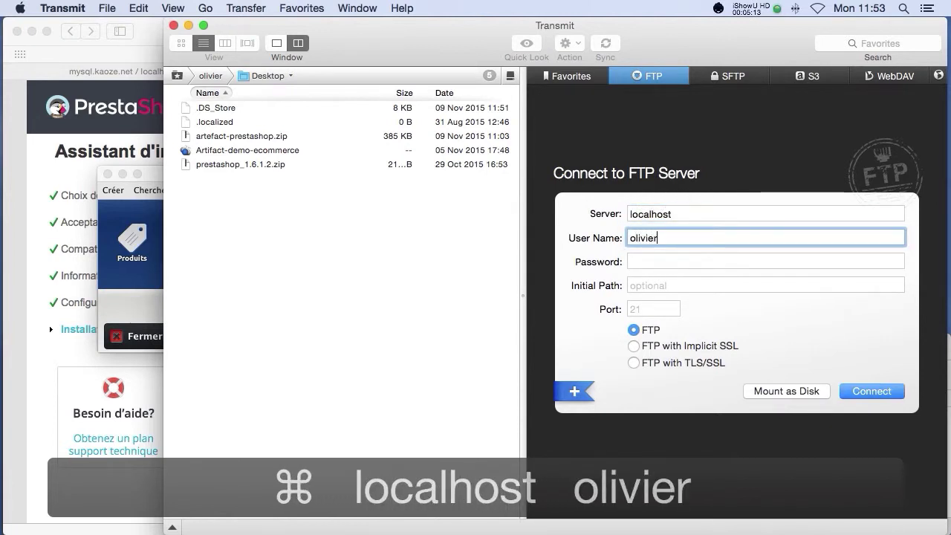
key("Tab")
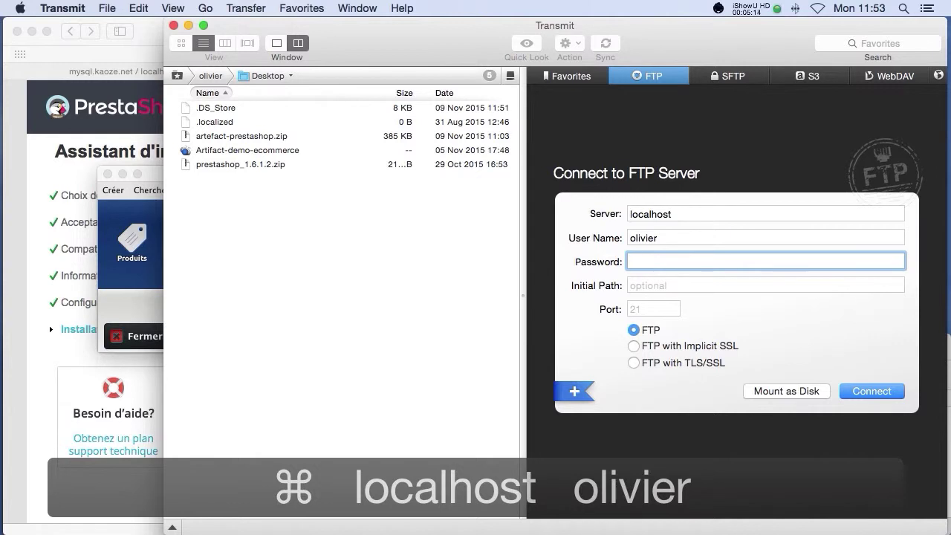
key("Tab")
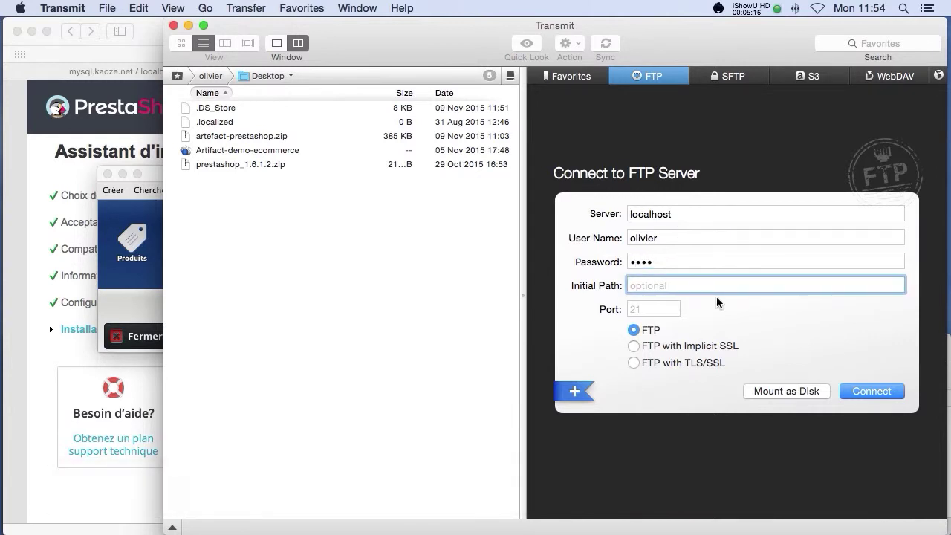
left_click(866, 391)
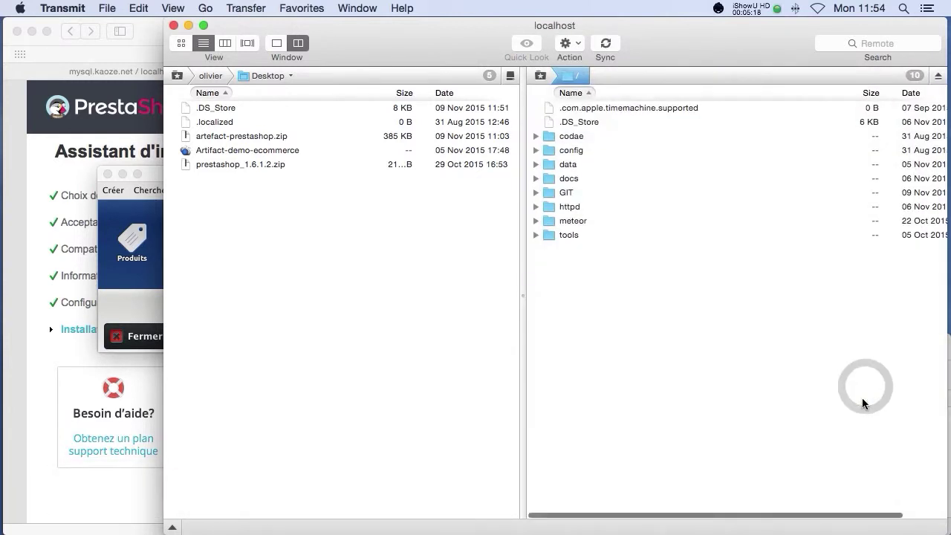
Step: Browse httpd/www, filter for manavap, and open manavap.com's web folder
left_click(571, 208)
double_click(571, 208)
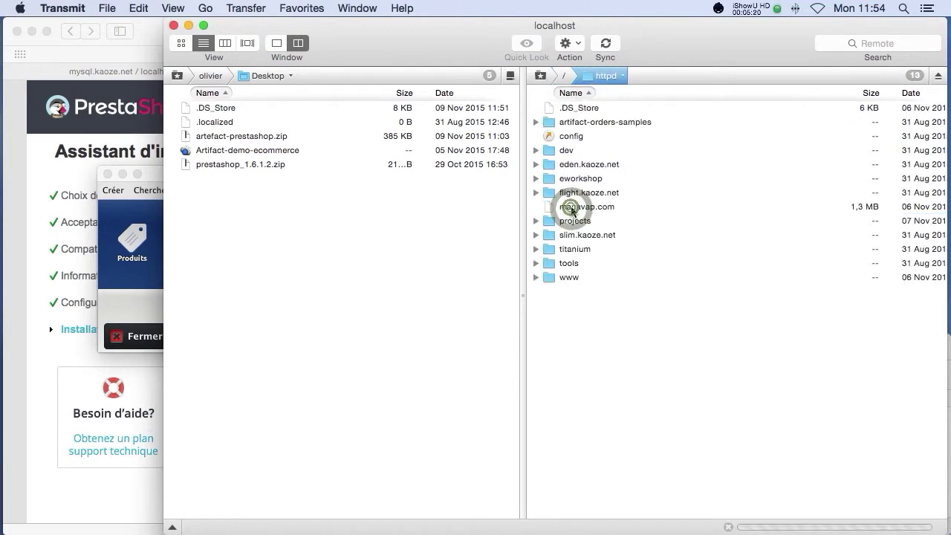
double_click(574, 276)
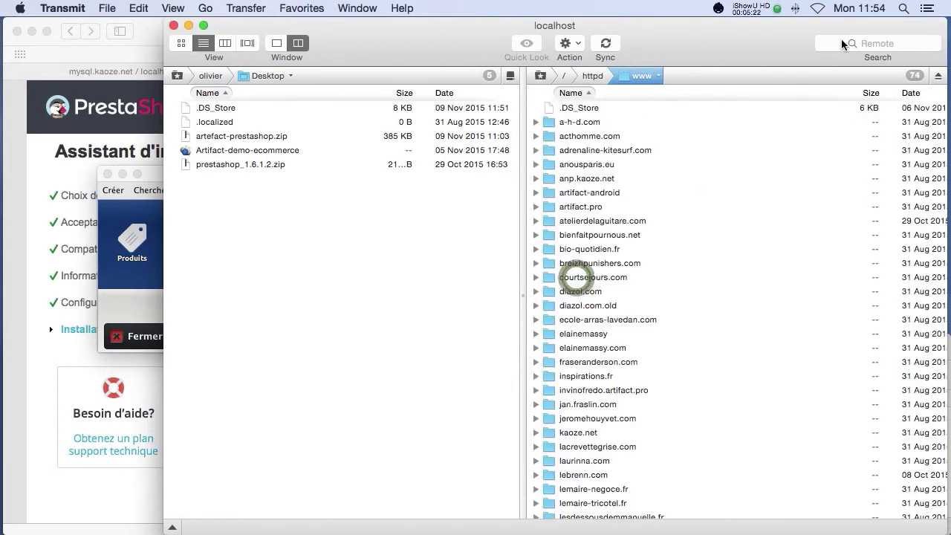
left_click(844, 42)
type("manavap")
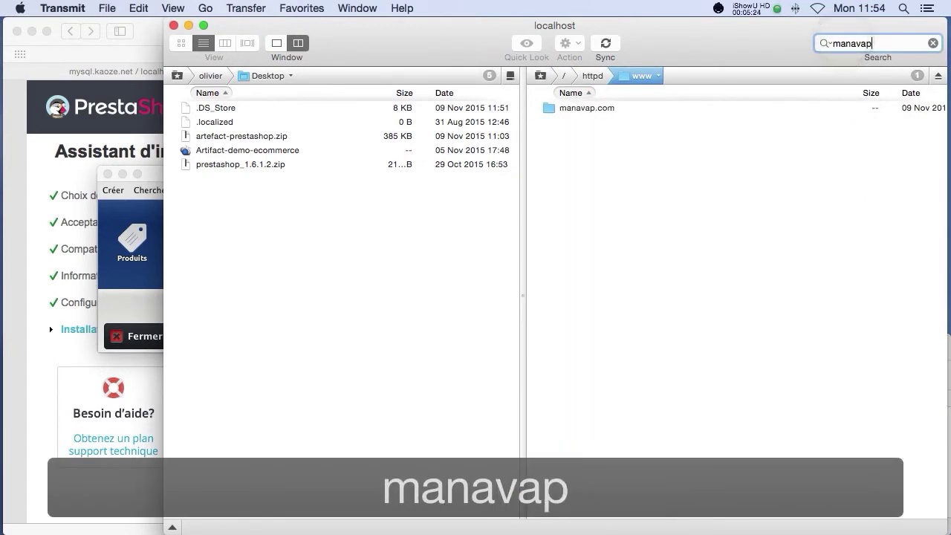
double_click(567, 109)
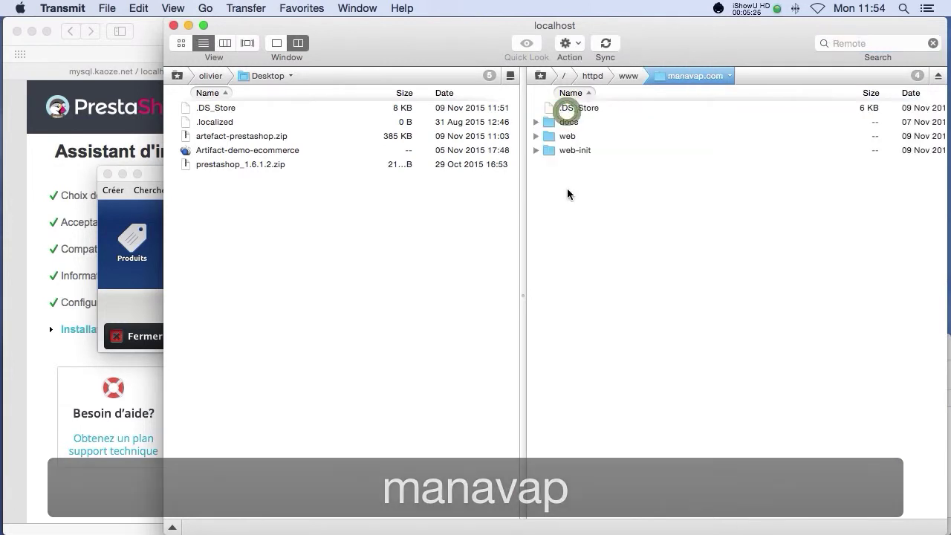
double_click(565, 136)
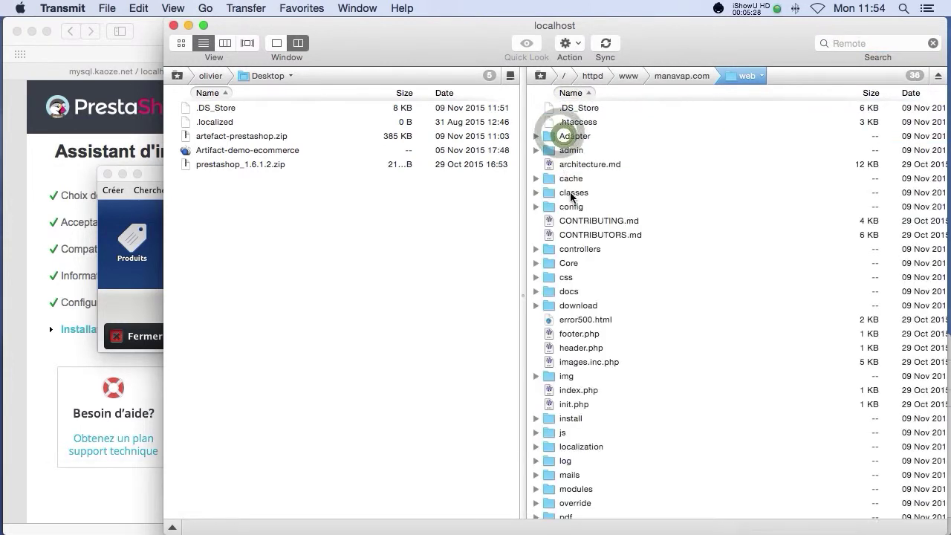
scroll(598, 175, "down", 1)
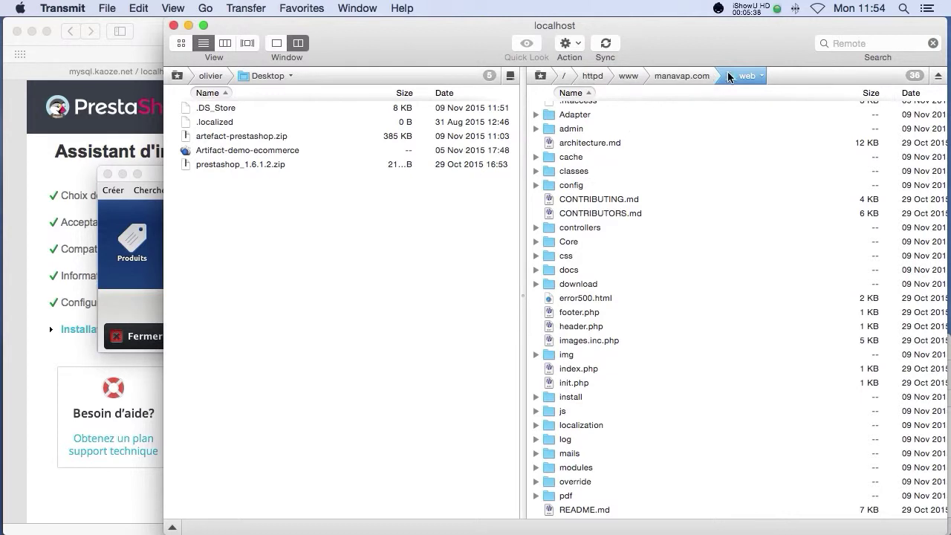
key("super+Tab")
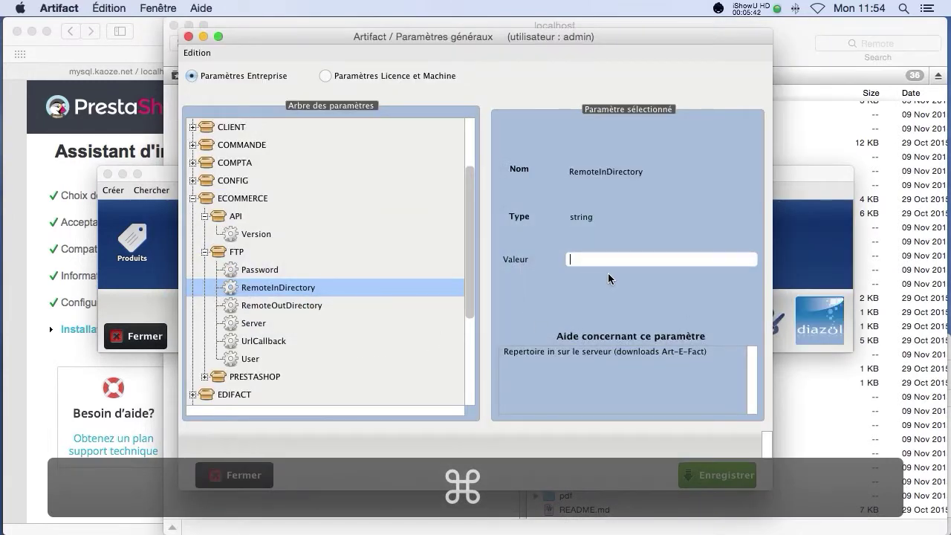
Step: Set the FTP RemoteInDirectory to httpd/www/manavap.com/web/arte-fact/outputs
type("http")
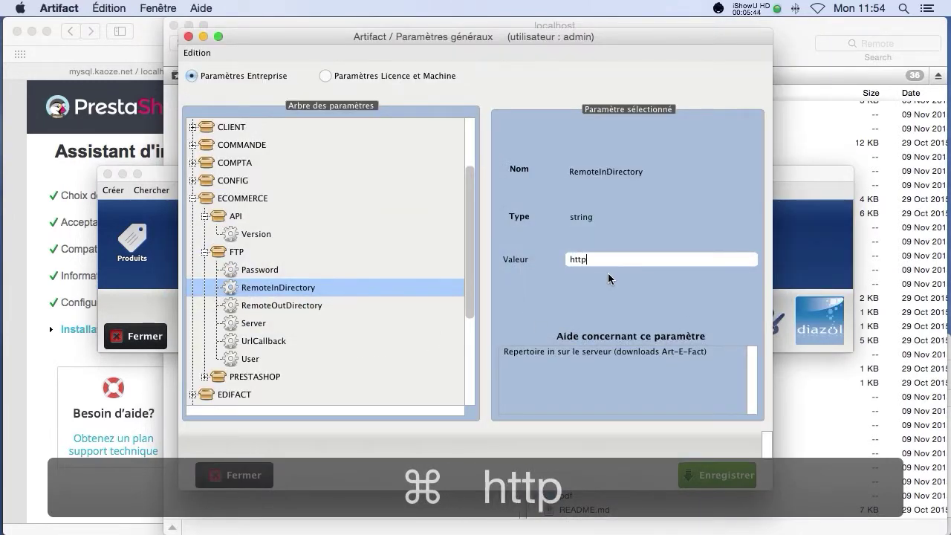
type("d")
left_click_drag(511, 41, 518, 95)
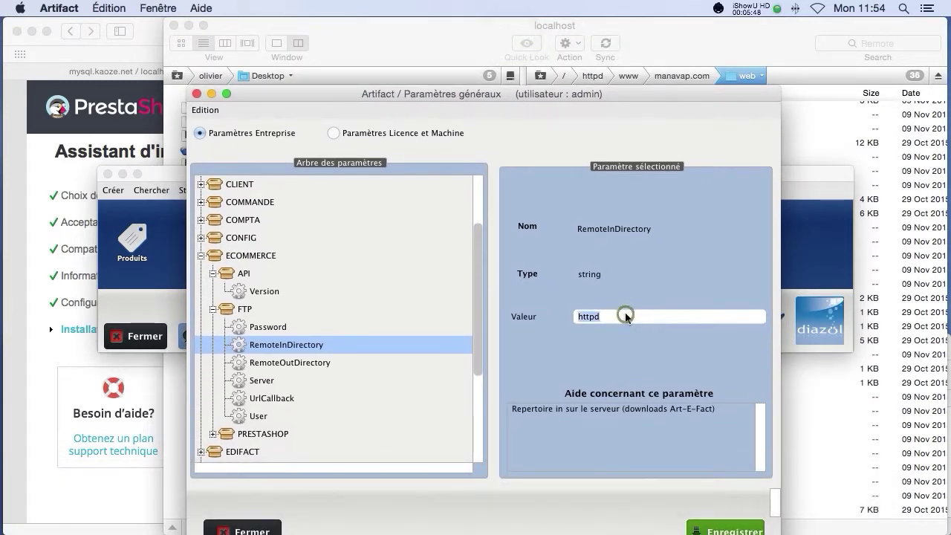
left_click(625, 312)
key("Right")
type("/")
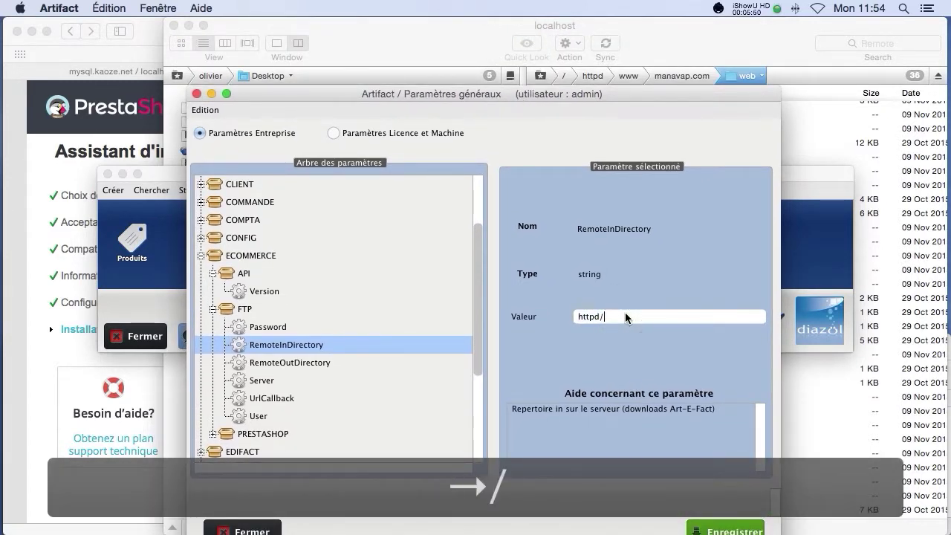
type("www/mana")
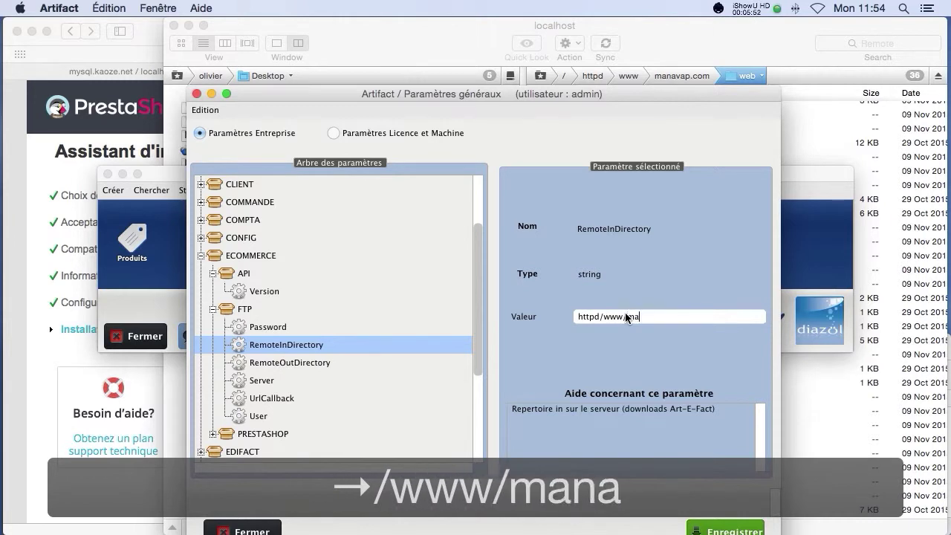
type("vap.com/web/")
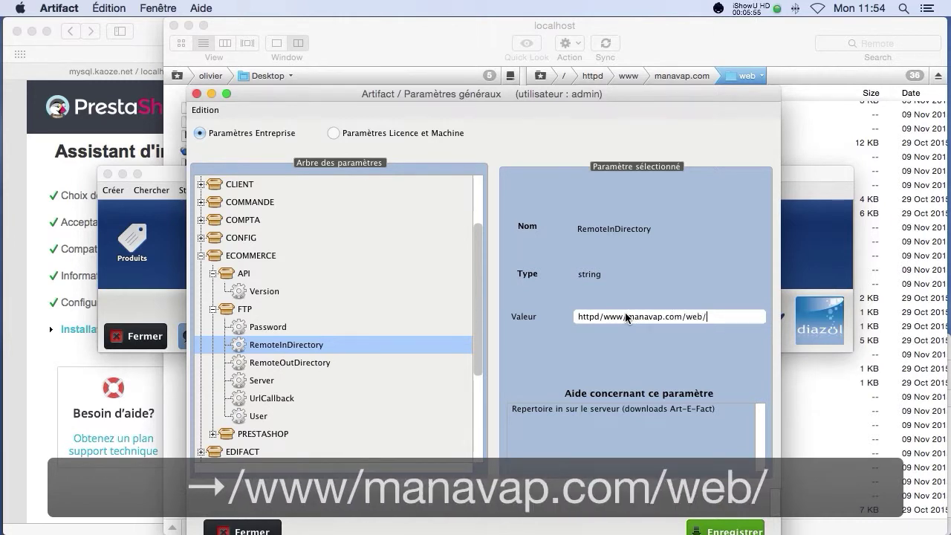
type("arte-fac")
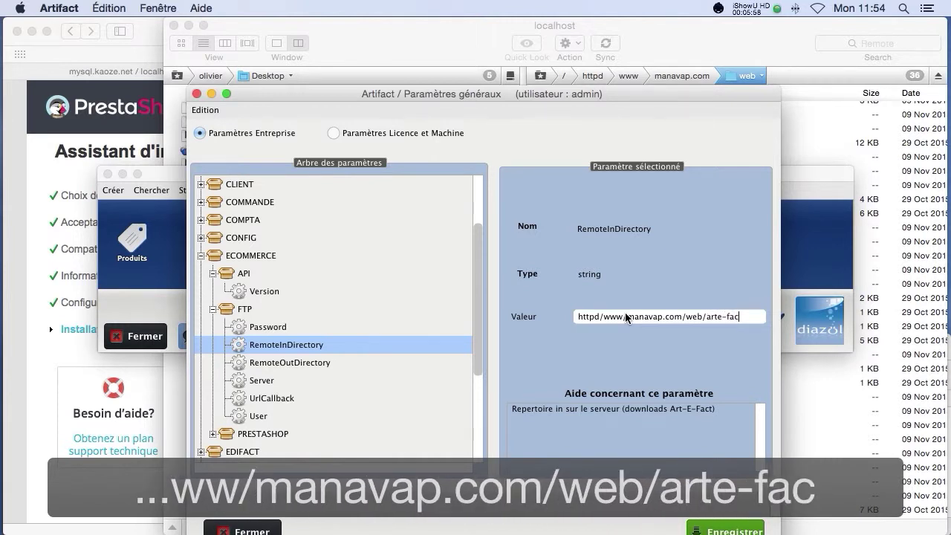
type("t/ou")
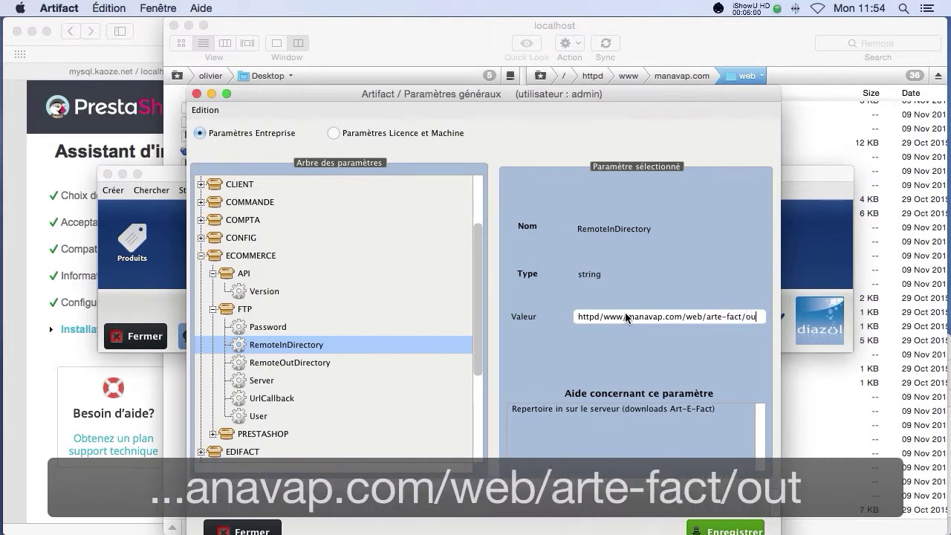
type("tputs")
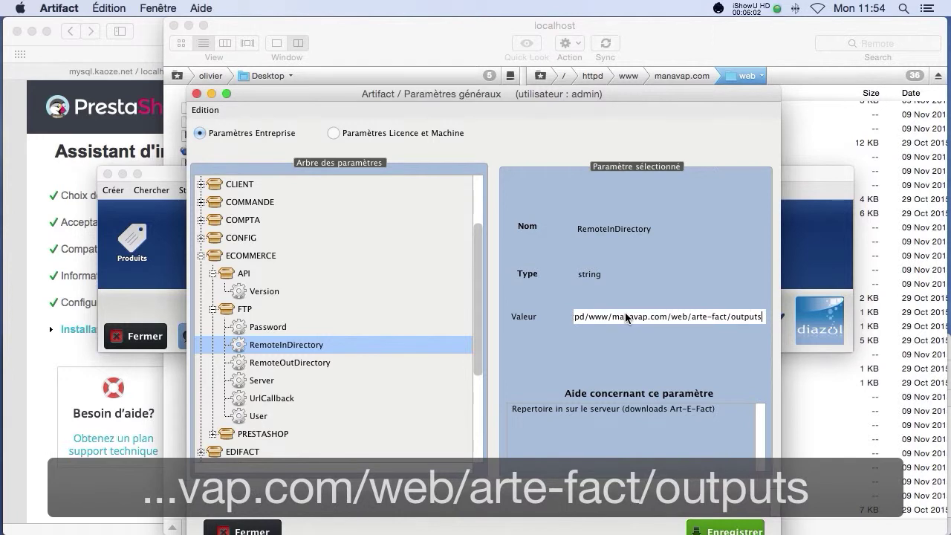
Step: Set RemoteOutDirectory to the same base path ending in arte-fact/inputs
left_click_drag(729, 321, 557, 311)
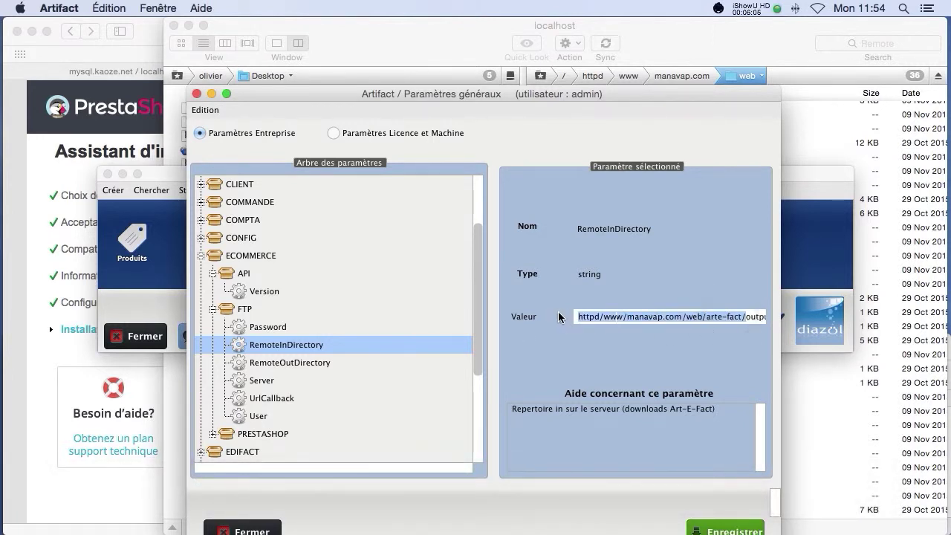
key("cmd+c")
left_click(323, 363)
left_click(655, 321)
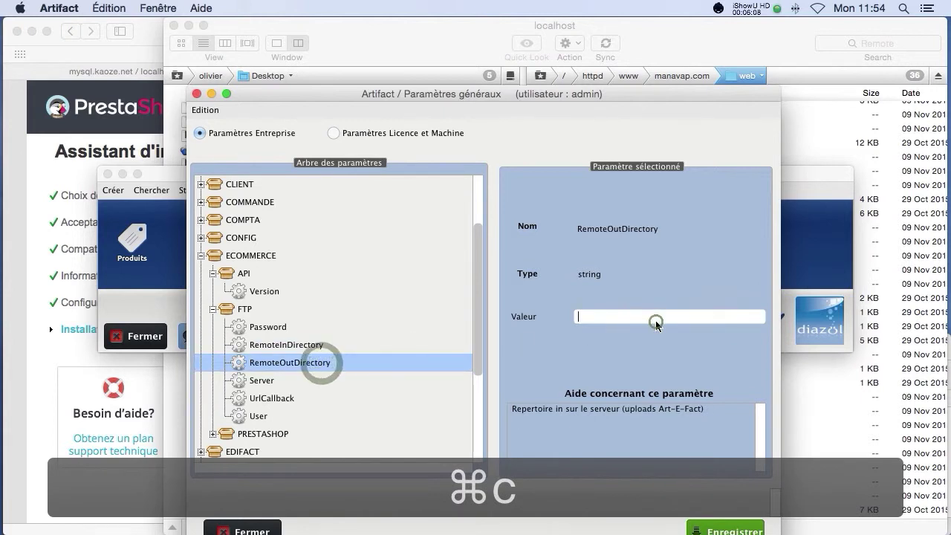
key("cmd+v")
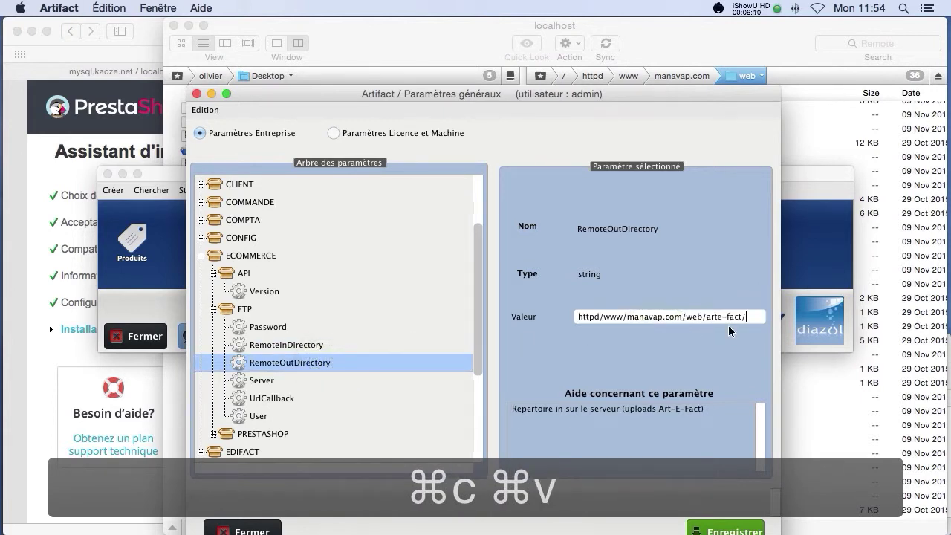
type("inputs")
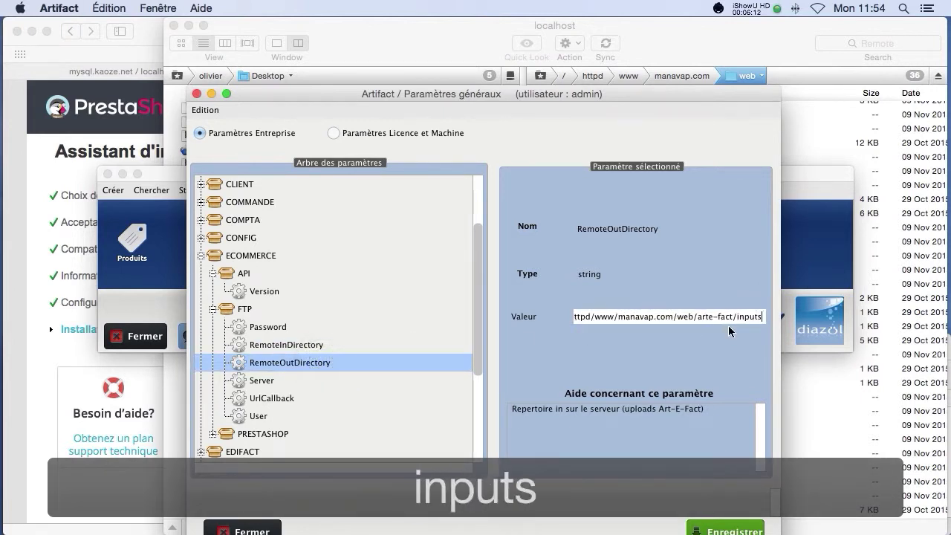
left_click(546, 221)
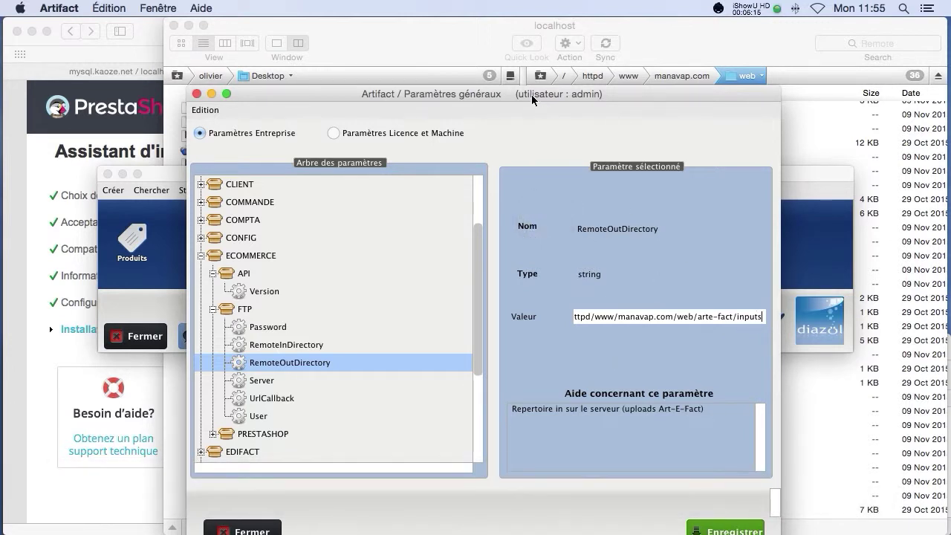
left_click_drag(531, 94, 529, 42)
Step: Review the FTP Password, directories, Server, UrlCallback and User parameters
left_click(287, 276)
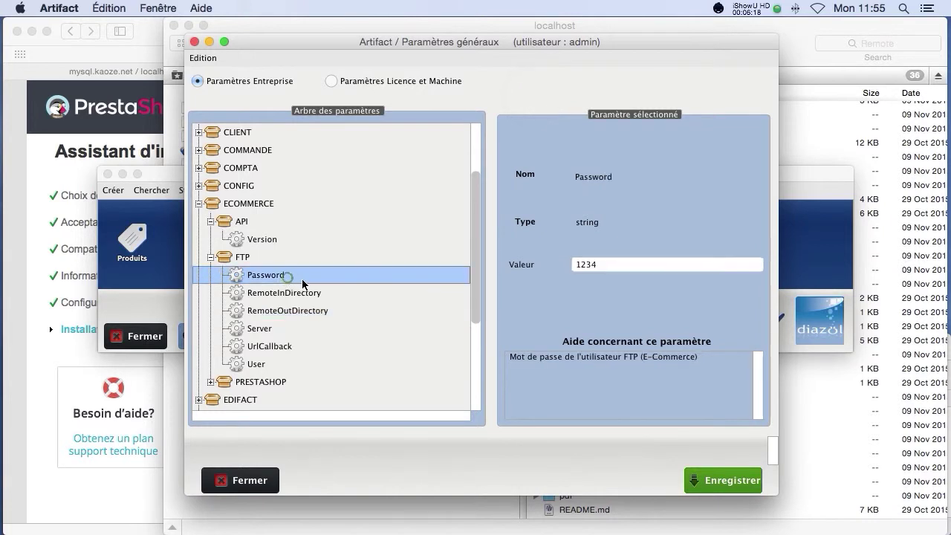
left_click(300, 293)
left_click(300, 311)
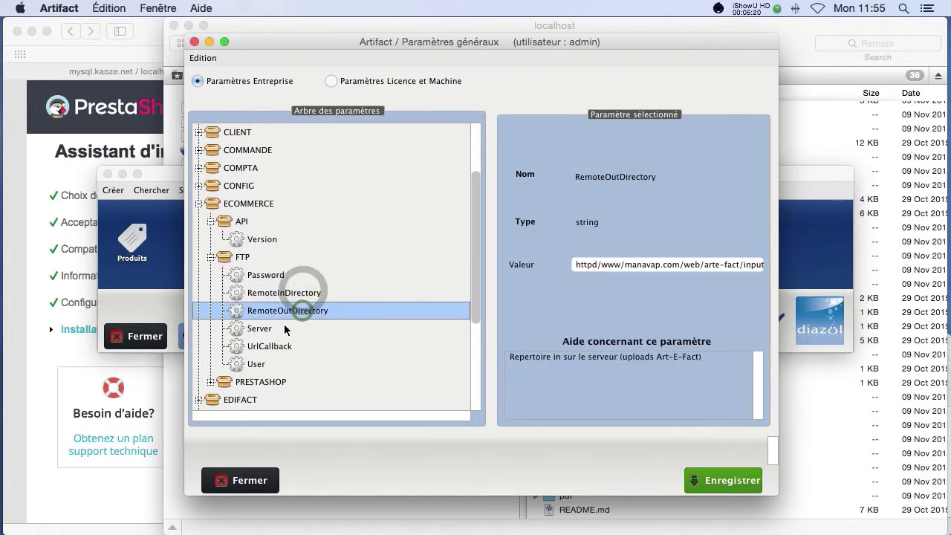
left_click(283, 327)
left_click(285, 346)
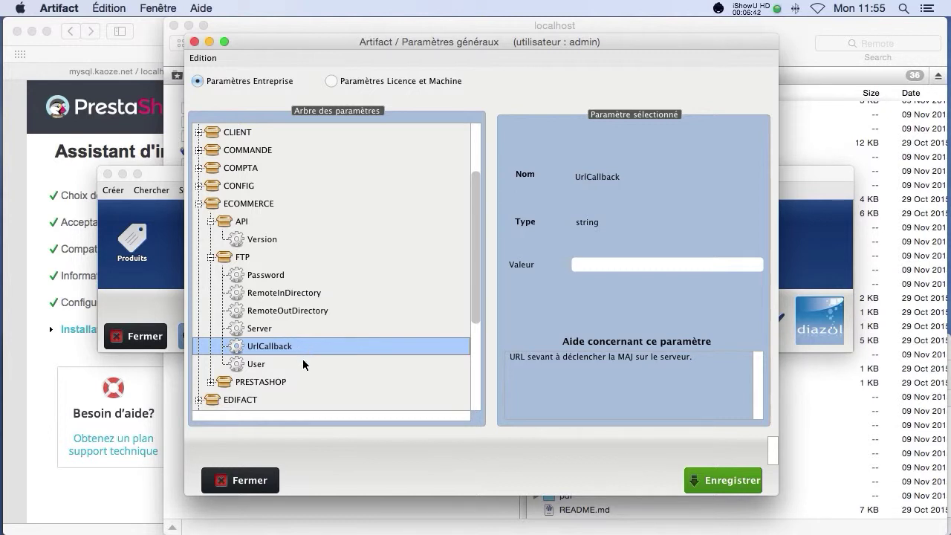
left_click(302, 359)
left_click(306, 349)
left_click(293, 361)
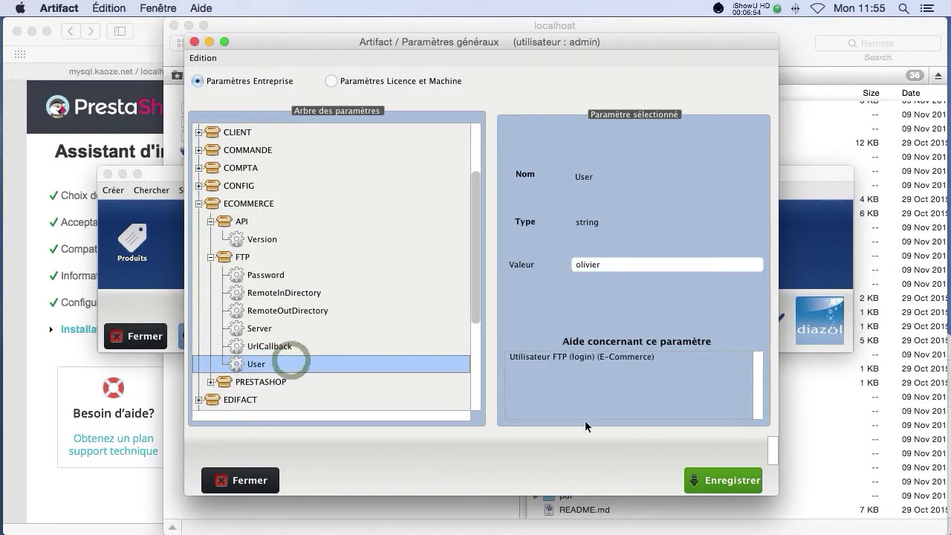
Step: Save the e-commerce parameters, dismiss the confirmation and close Paramètres généraux
left_click(535, 374)
left_click(709, 481)
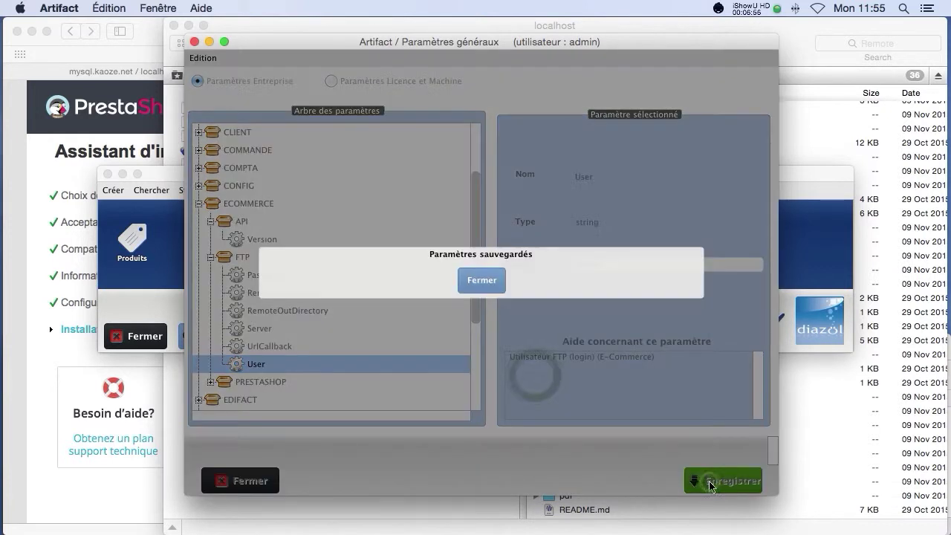
left_click(468, 275)
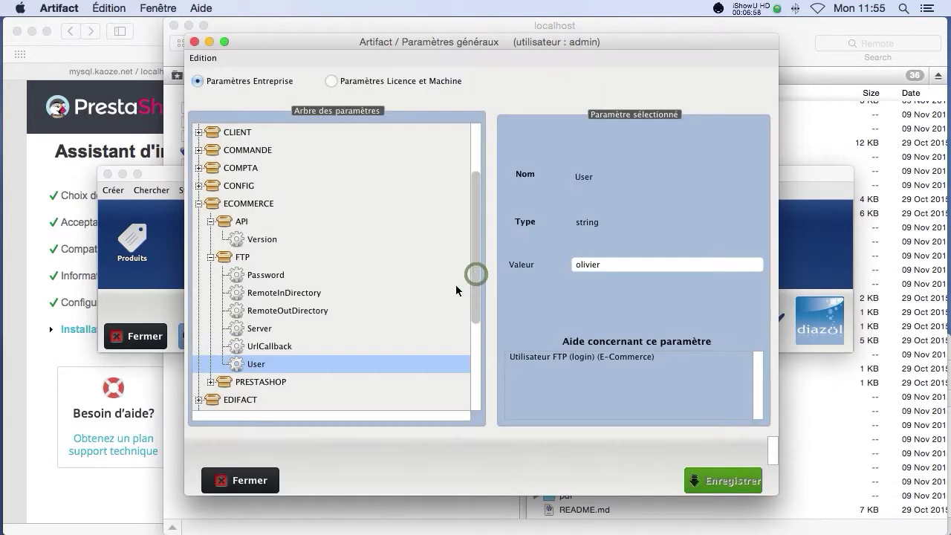
left_click(263, 479)
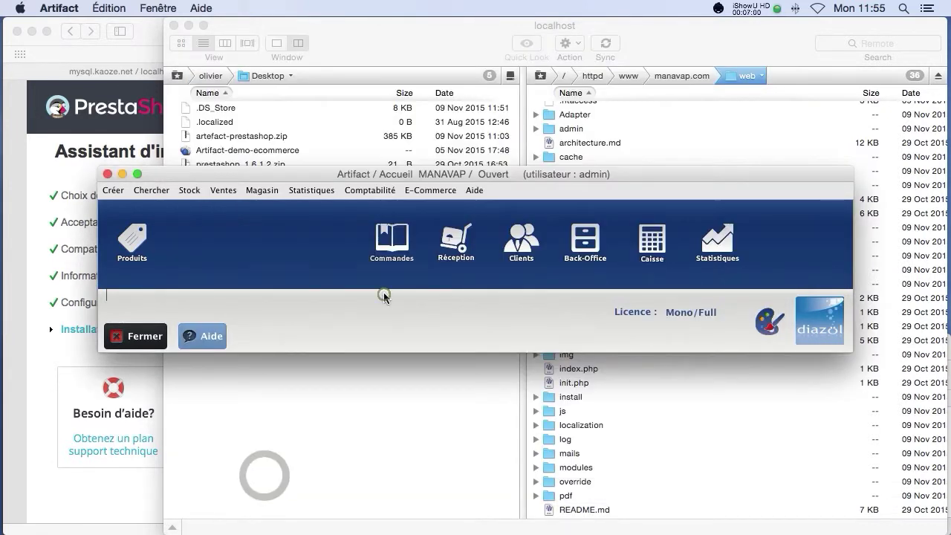
Step: Hide Transmit and bring back the installer's 'L'installation est finie !' page
left_click(357, 370)
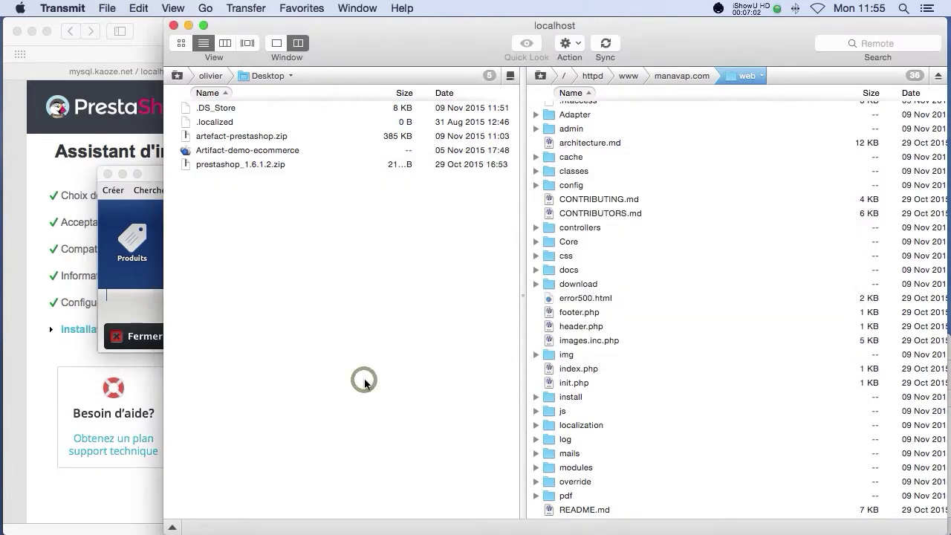
key("super+h")
left_click(375, 383)
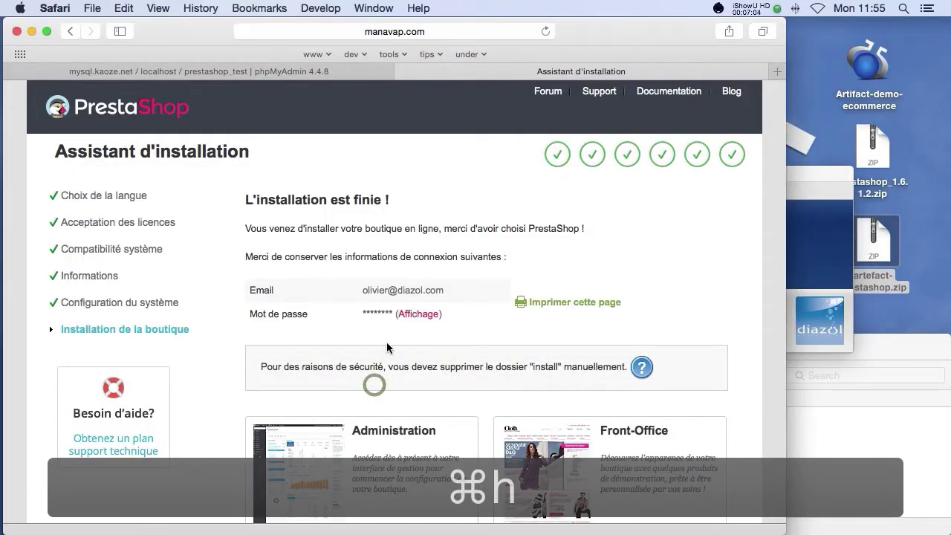
scroll(410, 280, "down", 2)
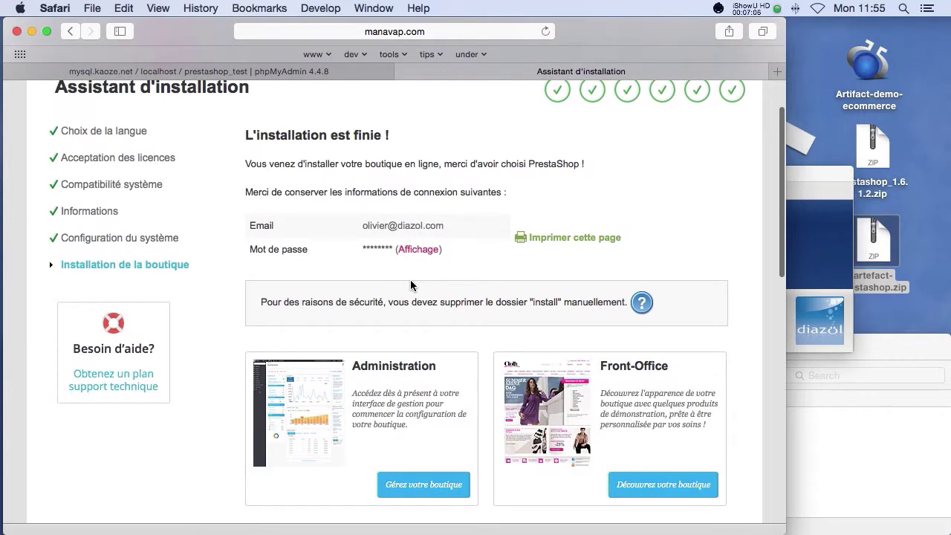
scroll(410, 286, "down", 3)
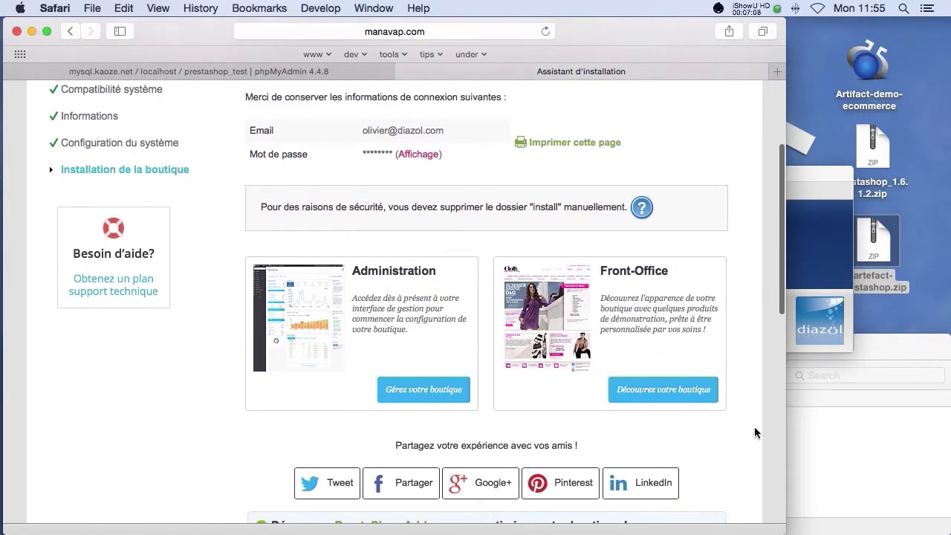
Step: Rename the install folder in manavap.com/web to install-bkp
left_click(838, 447)
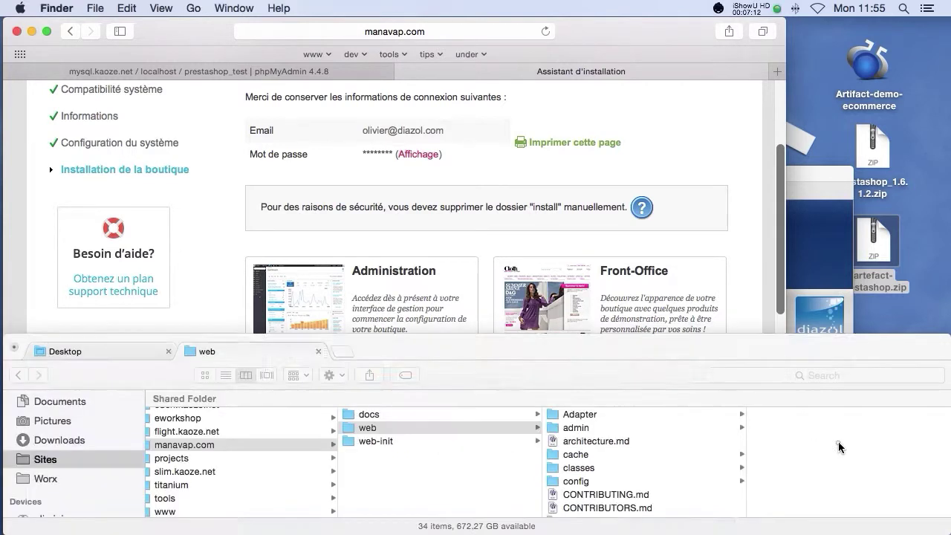
scroll(615, 448, "down", 5)
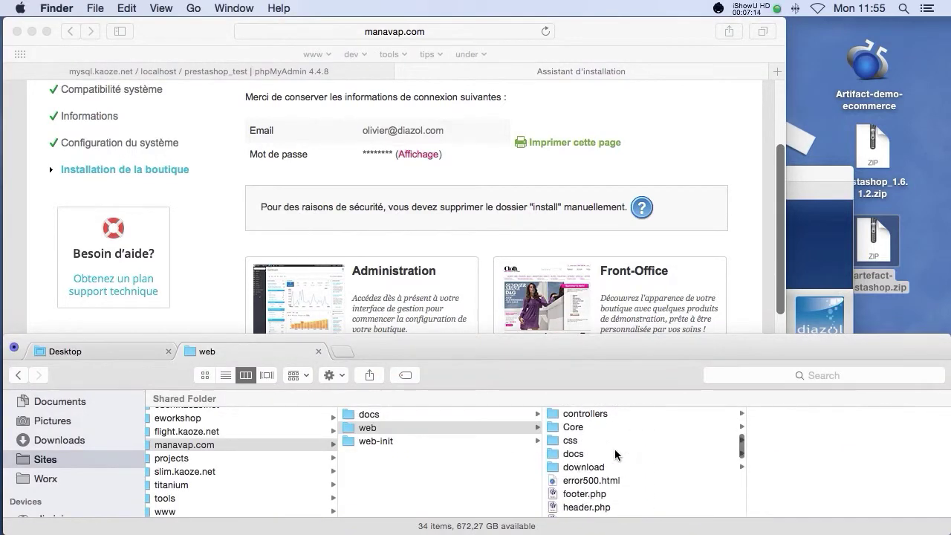
left_click(579, 444)
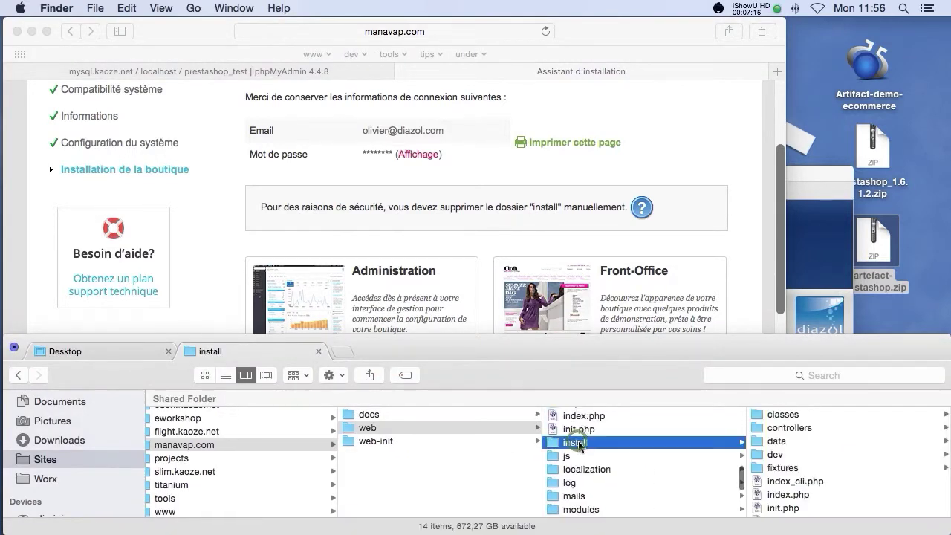
key("Return")
type("-")
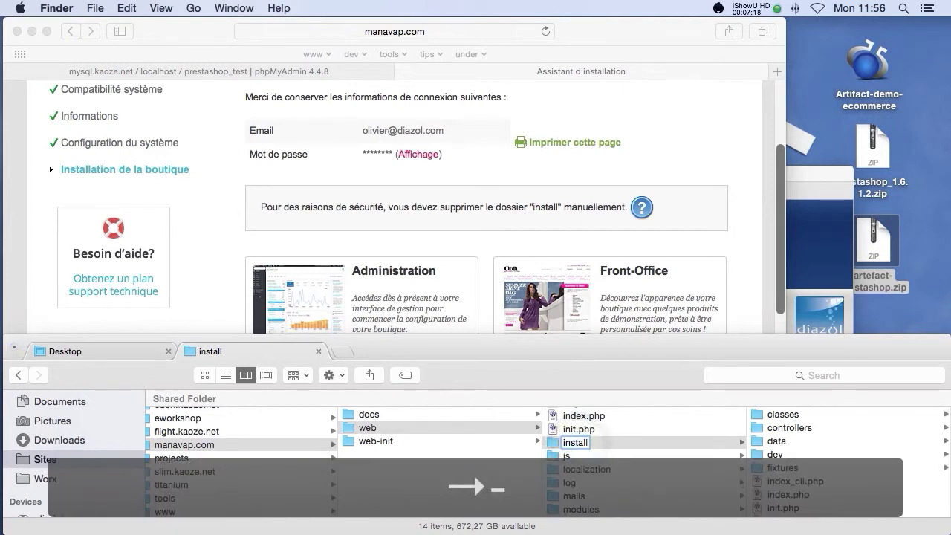
type("bpk")
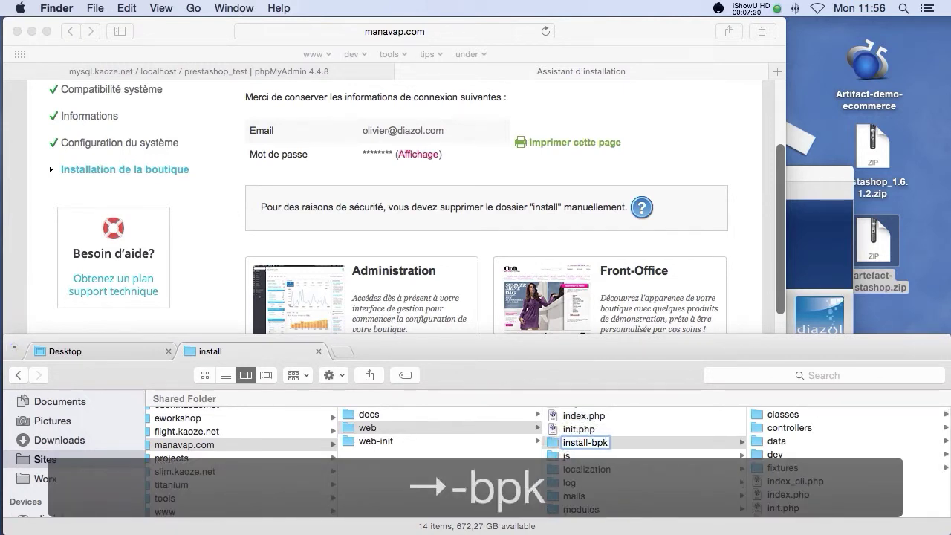
key("BackSpace")
key("BackSpace")
type("kp")
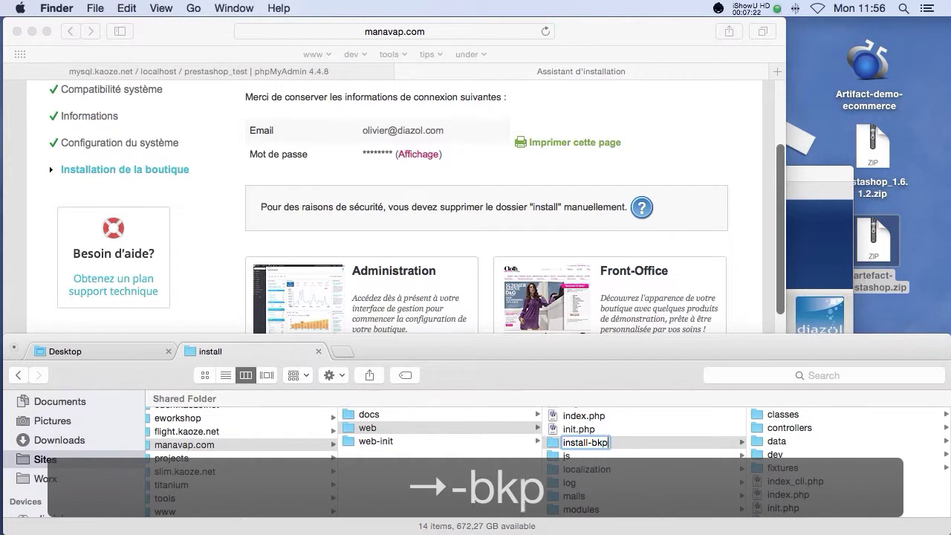
key("Return")
Step: Leave the finished installer for the Manavap administration and close the assistant tab
left_click(465, 254)
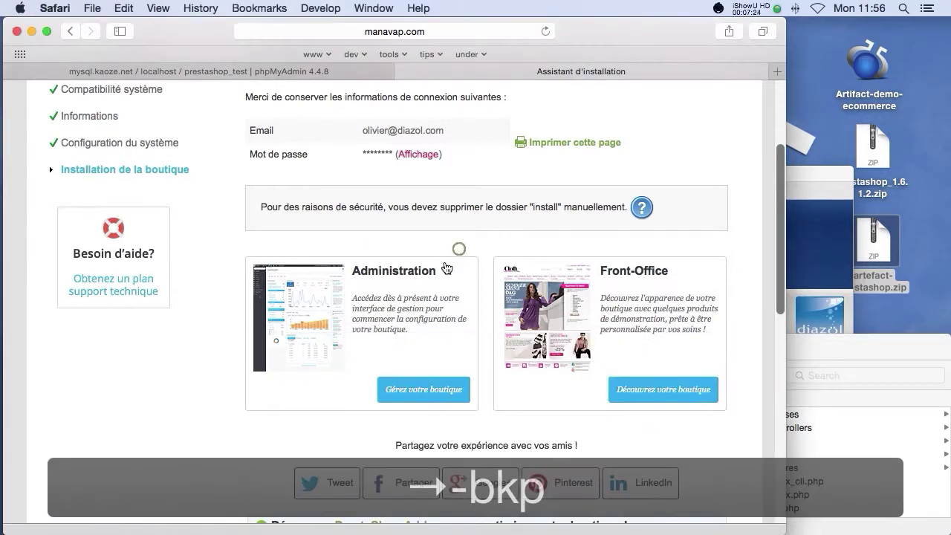
left_click_drag(540, 206, 412, 208)
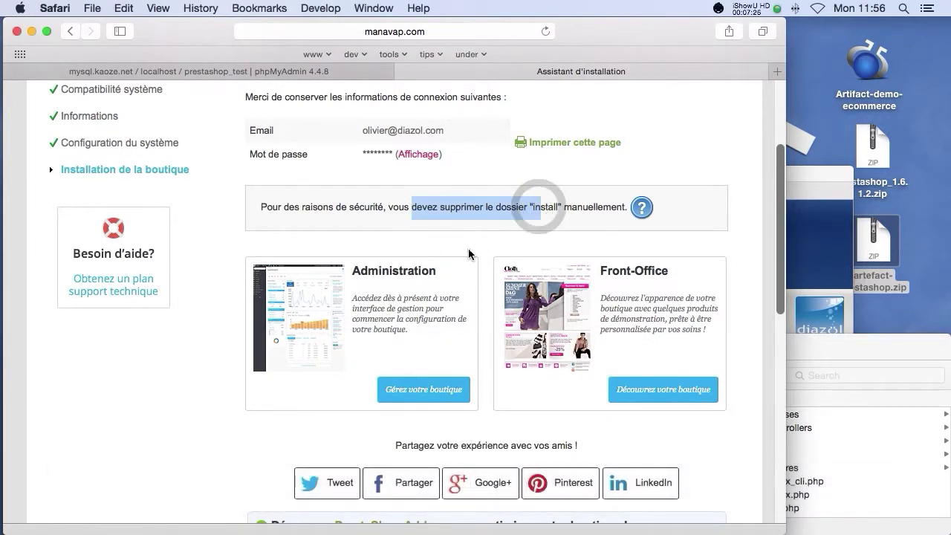
left_click(468, 249)
left_click(429, 389)
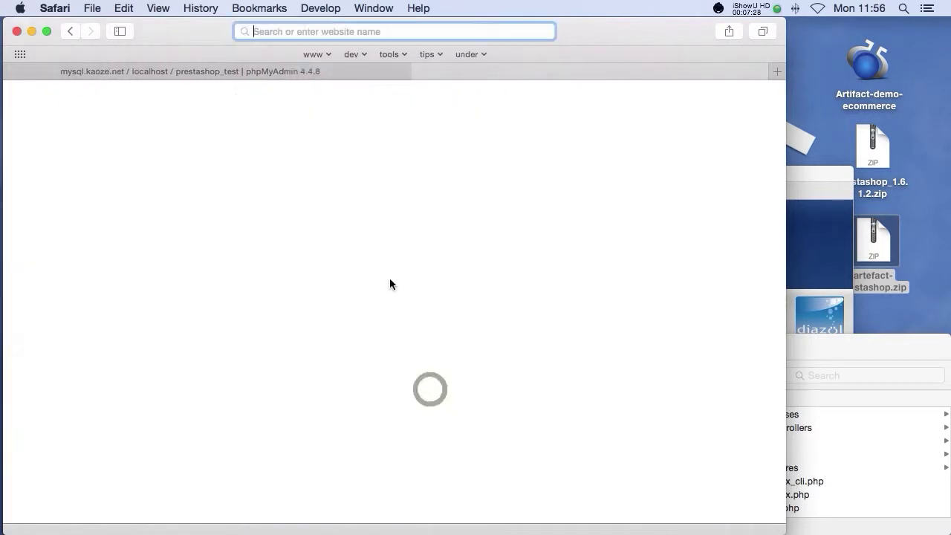
left_click(274, 72)
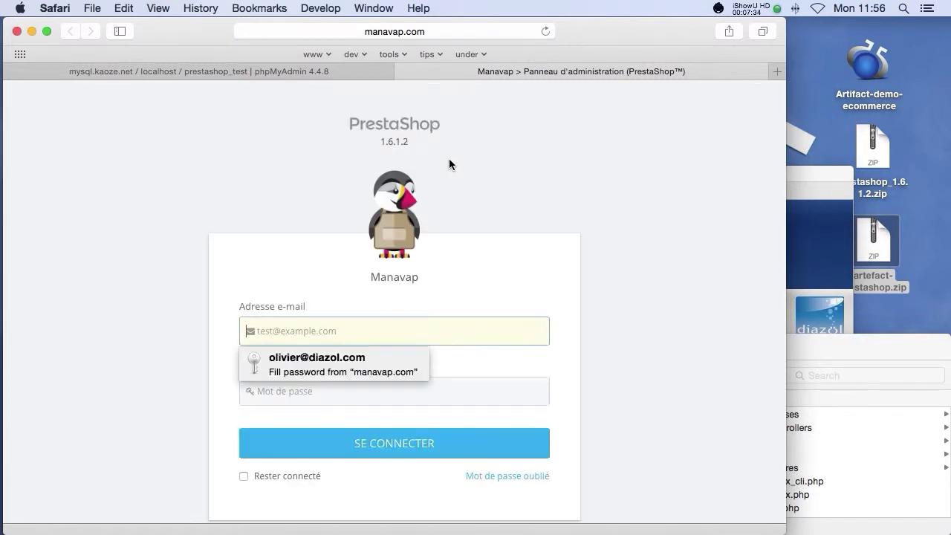
Step: Log into the back office with the saved credentials, staying connected
left_click(349, 377)
scroll(346, 374, "down", 3)
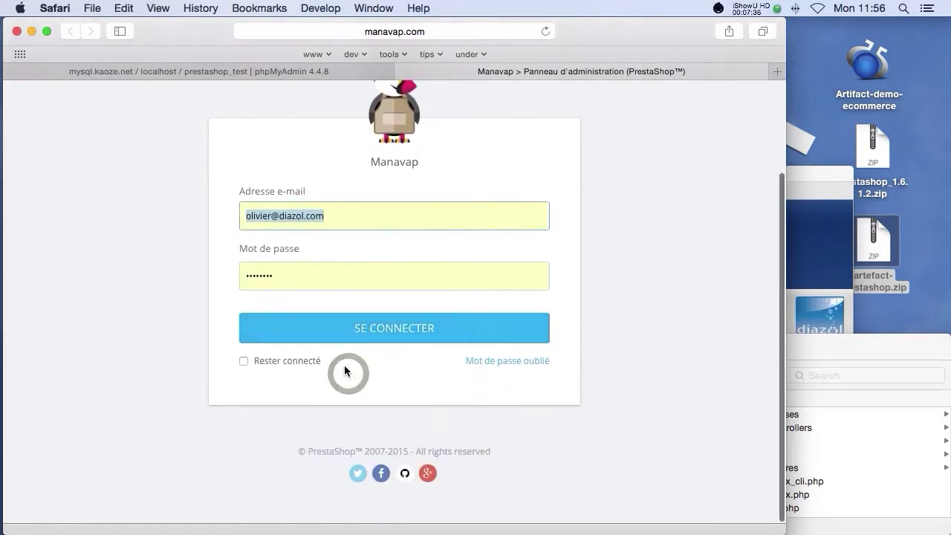
left_click(246, 363)
left_click(405, 327)
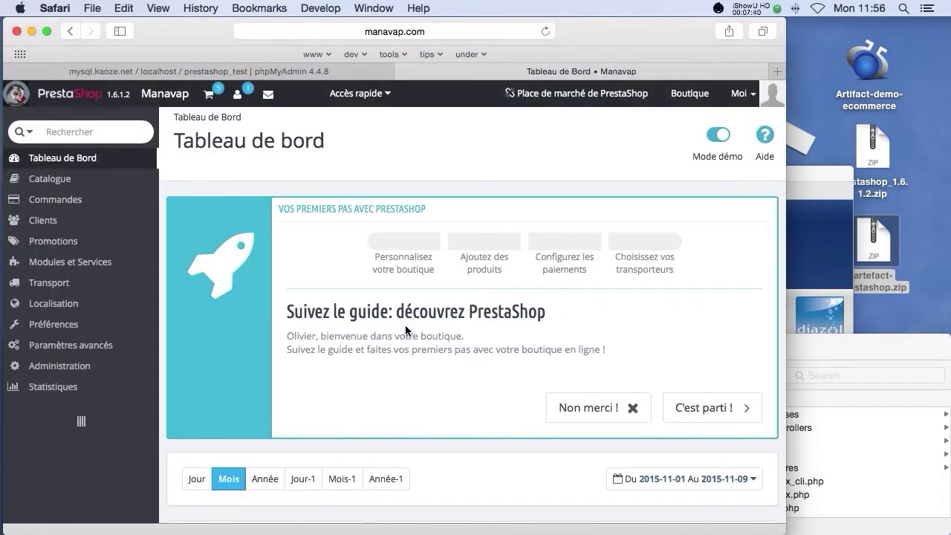
Step: Open Catalogue > Produits, then Catalogue > Catégories listing the Femmes category
mouse_move(87, 181)
left_click(199, 181)
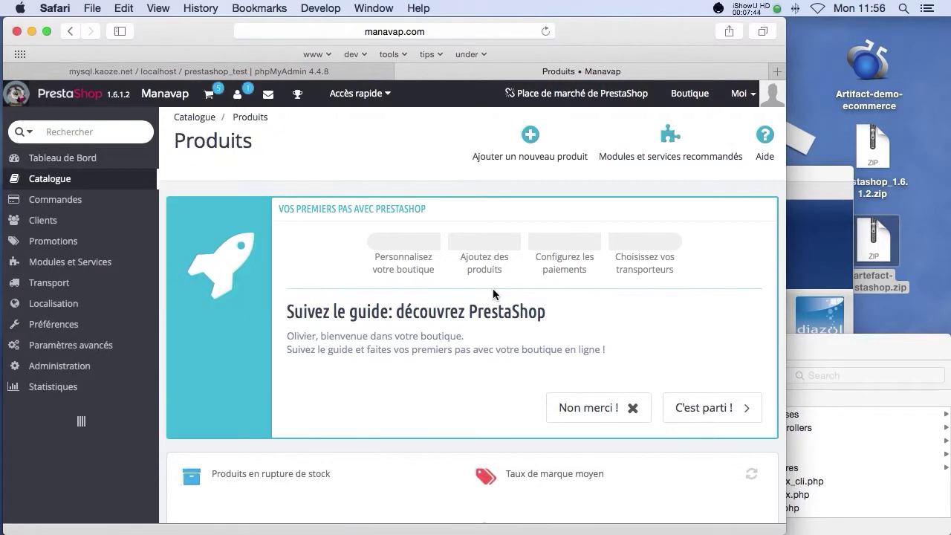
scroll(492, 288, "down", 2)
scroll(492, 288, "down", 5)
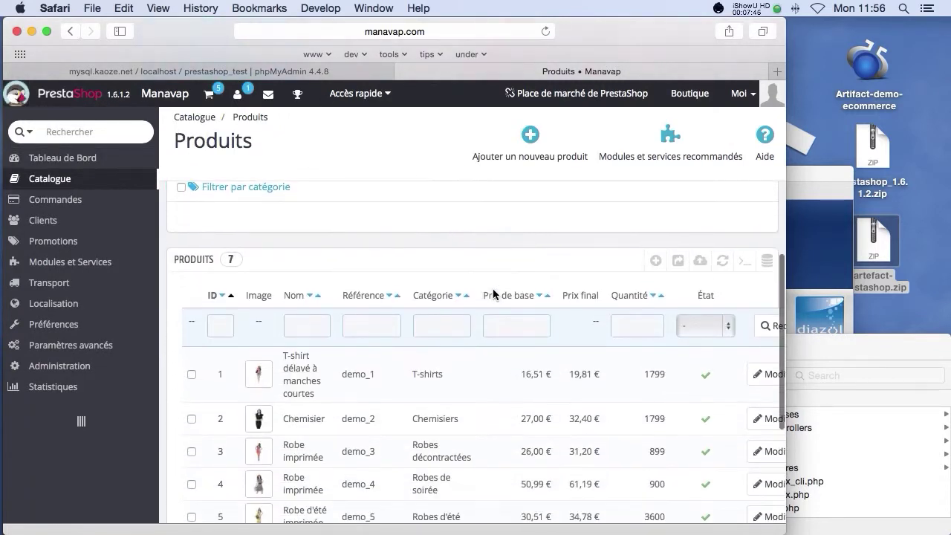
scroll(436, 352, "down", 2)
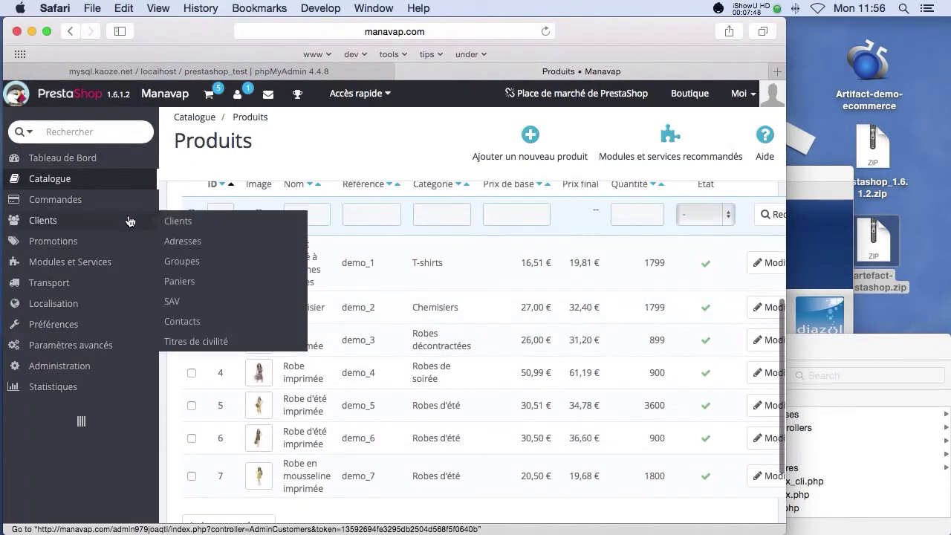
mouse_move(70, 186)
left_click(208, 202)
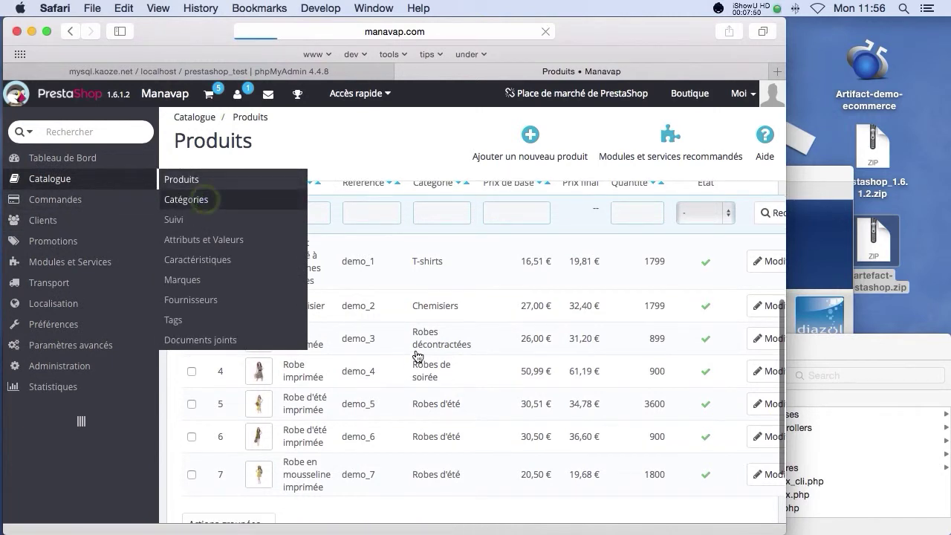
scroll(410, 351, "down", 6)
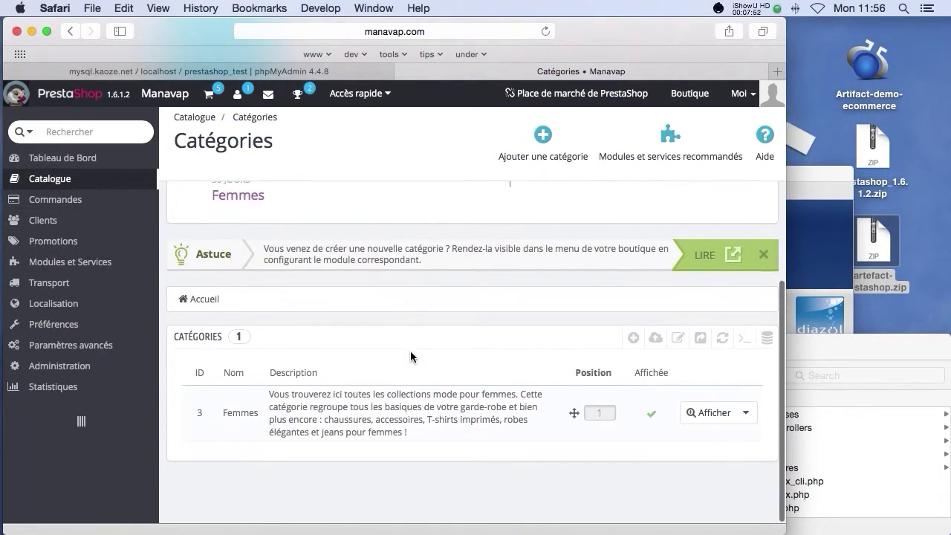
scroll(367, 321, "up", 3)
mouse_move(66, 180)
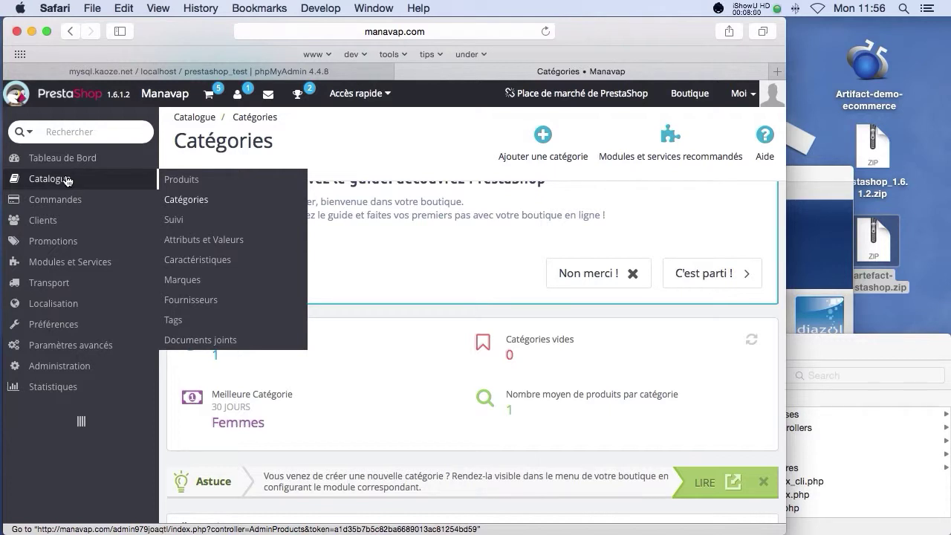
mouse_move(72, 264)
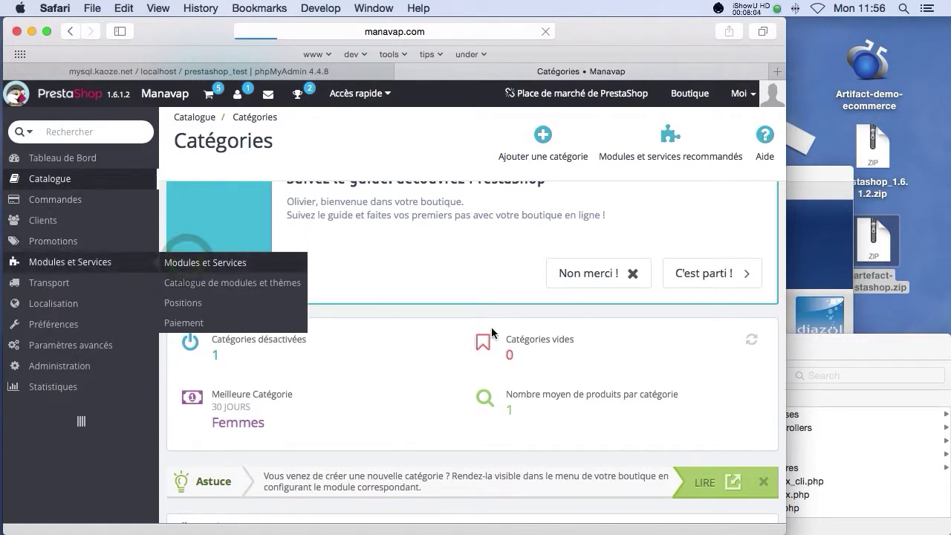
left_click(809, 345)
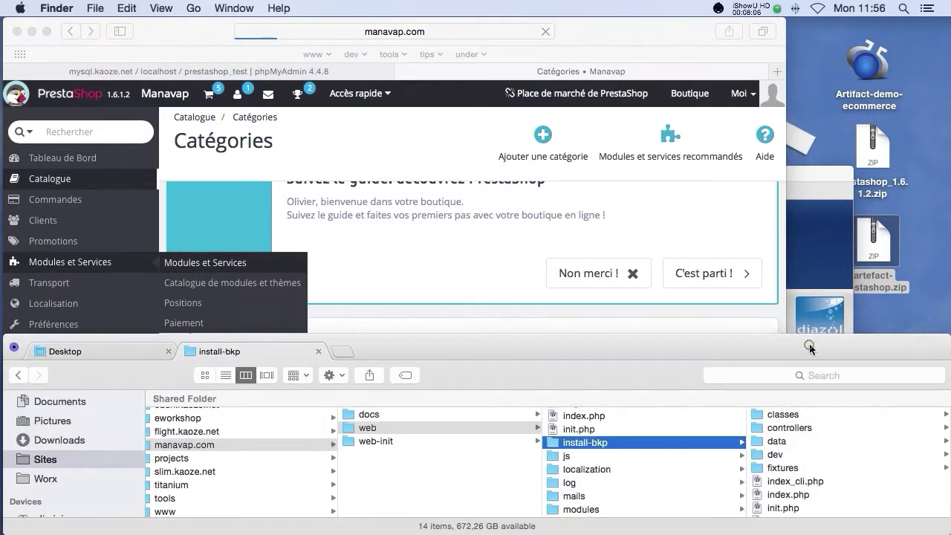
Step: Extract artefact-prestashop.zip on the Desktop
left_click(819, 176)
left_click(878, 237)
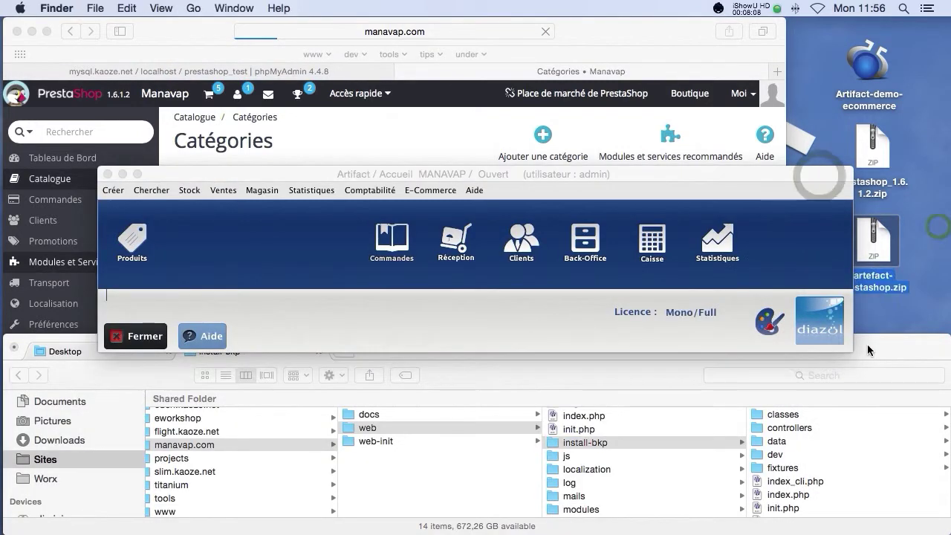
left_click(871, 340)
left_click(69, 356)
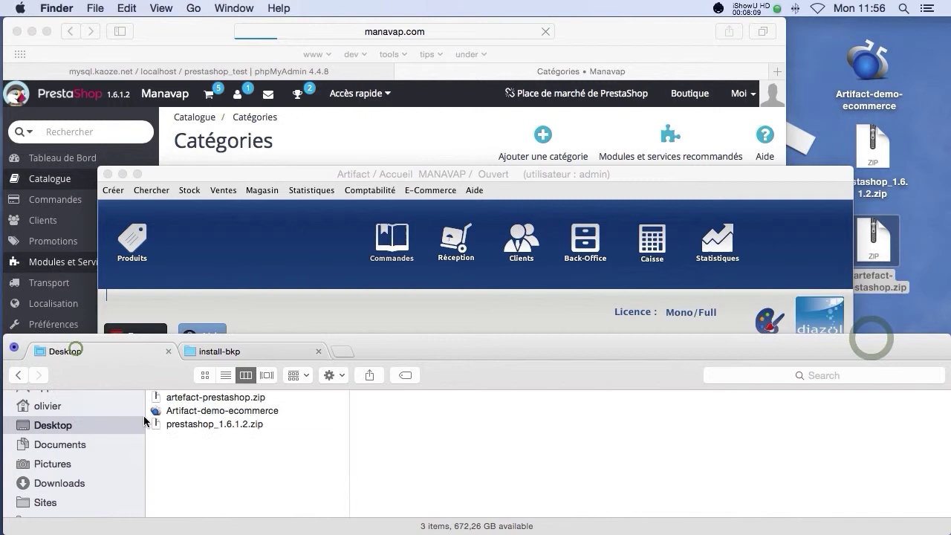
left_click(192, 427)
left_click(201, 399)
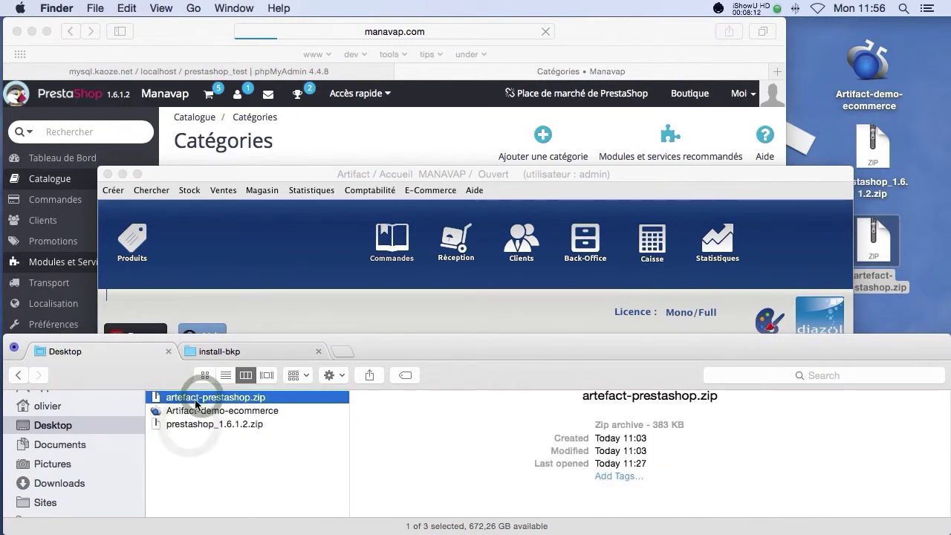
double_click(197, 400)
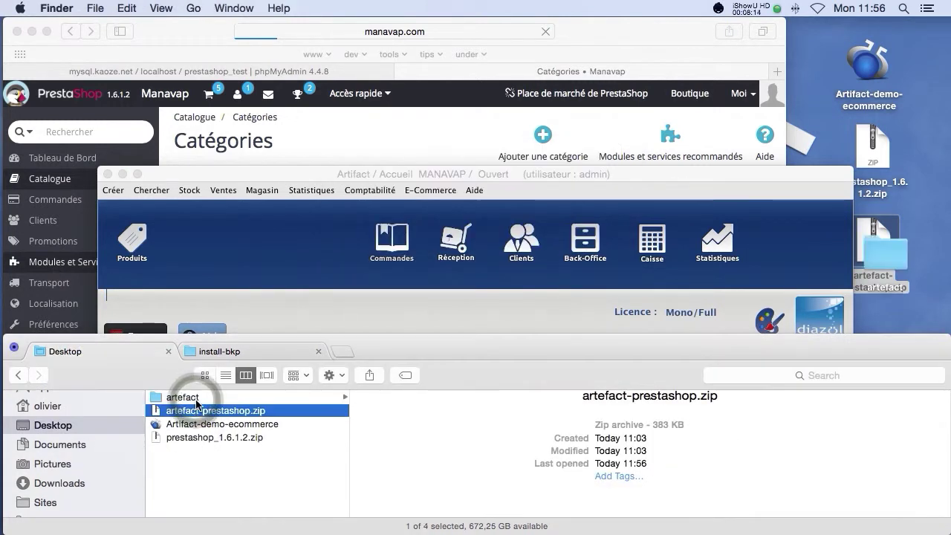
Step: Copy the extracted artefact folder into the store's web/modules folder
left_click(189, 397)
right_click(191, 399)
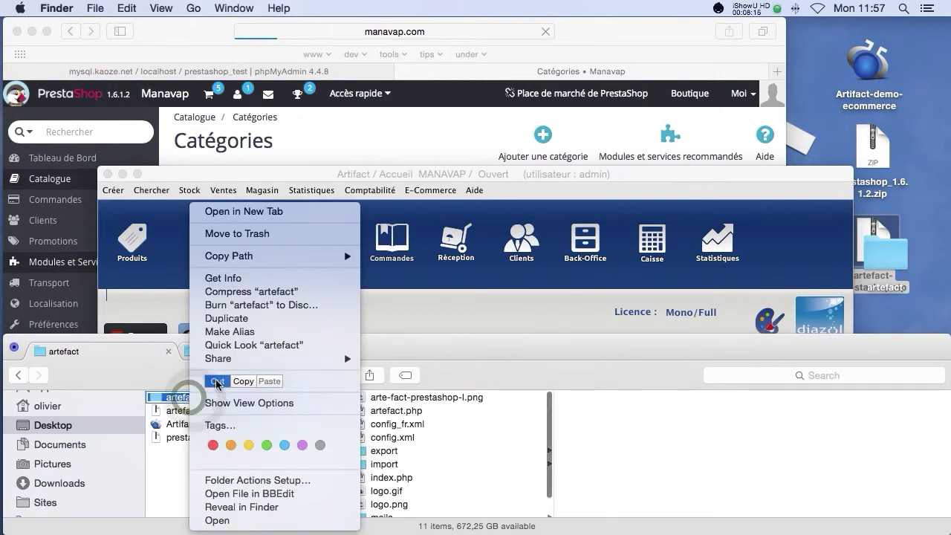
left_click(214, 383)
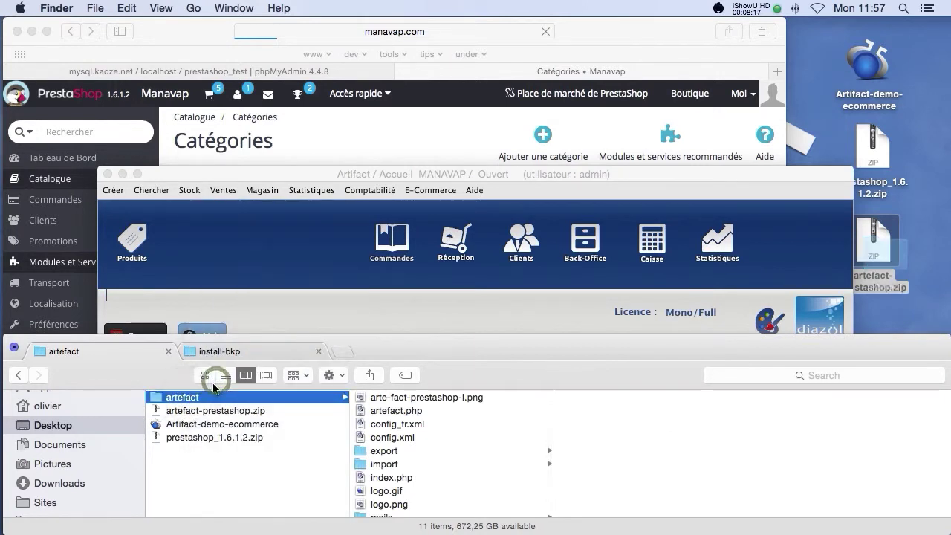
left_click(225, 349)
scroll(594, 459, "down", 3)
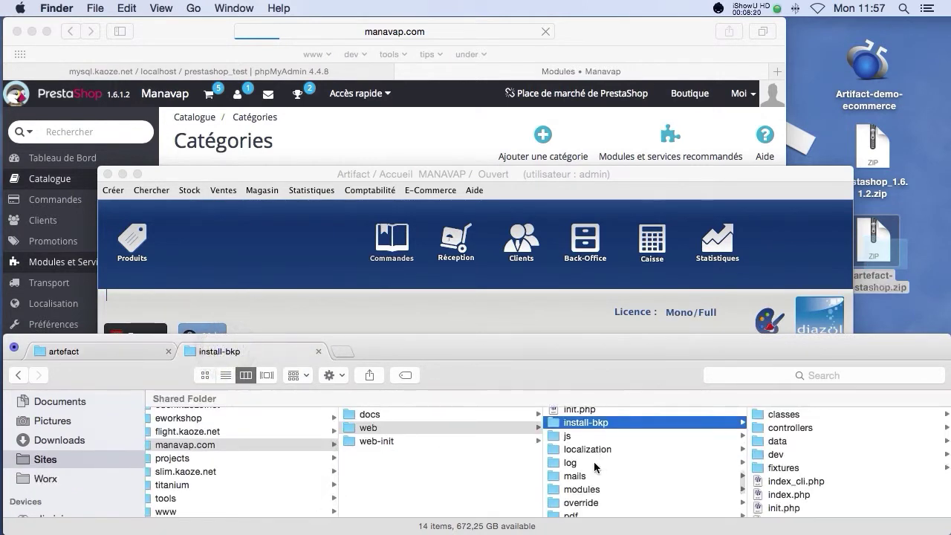
left_click(589, 439)
right_click(587, 436)
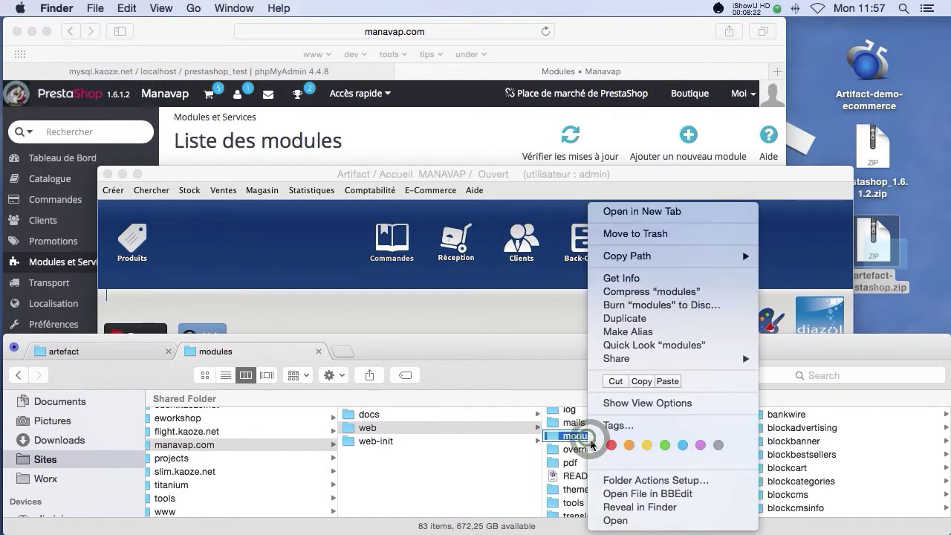
left_click(665, 382)
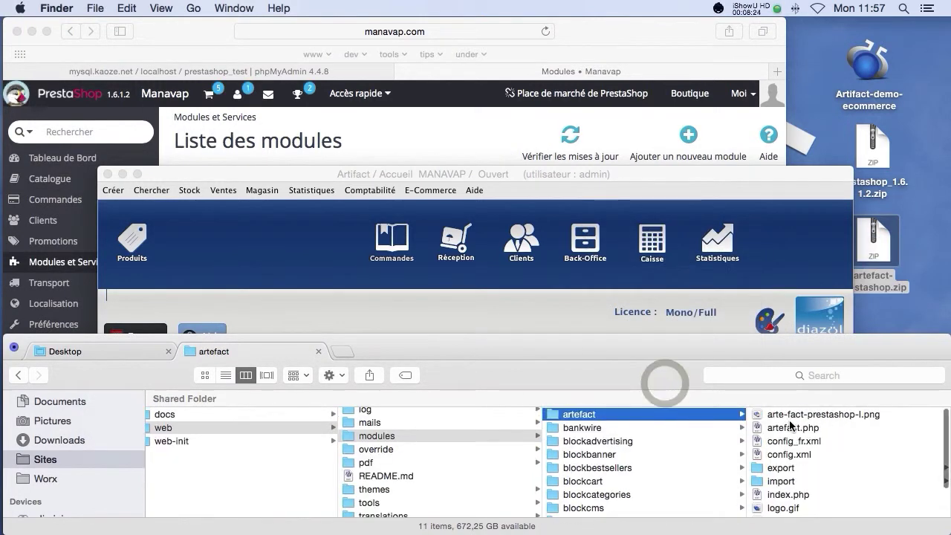
left_click(577, 417)
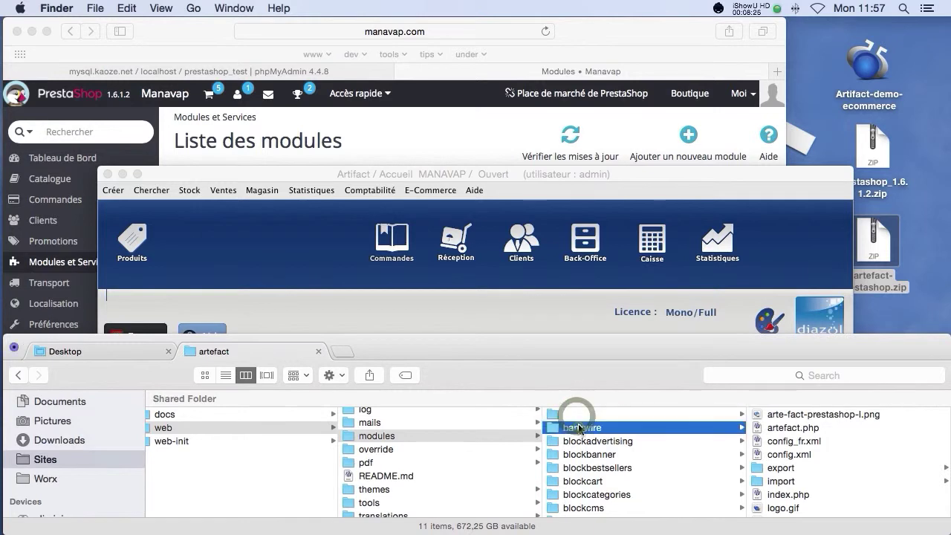
left_click(414, 136)
Step: Search modules for 'art' and install ArtEfact, confirming the unverified-module warning
mouse_move(149, 261)
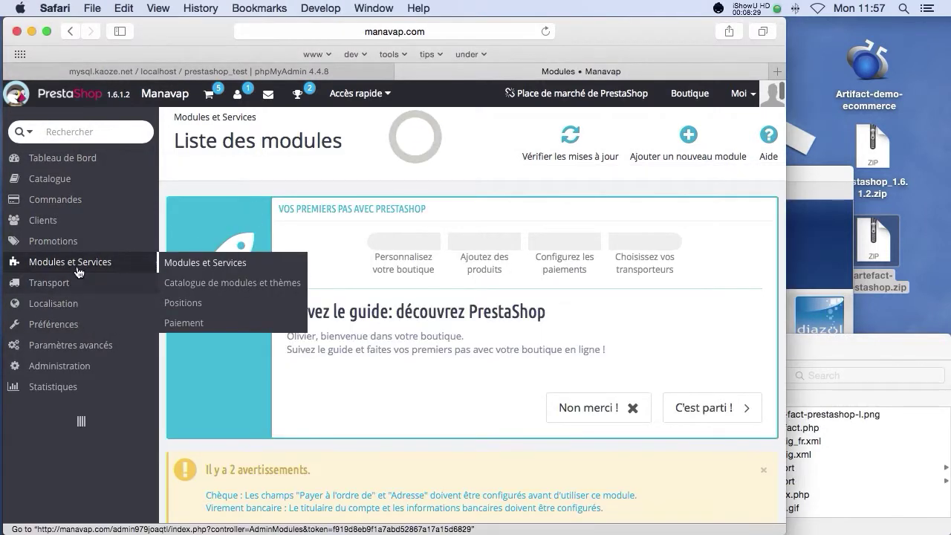
left_click(192, 263)
scroll(440, 386, "down", 12)
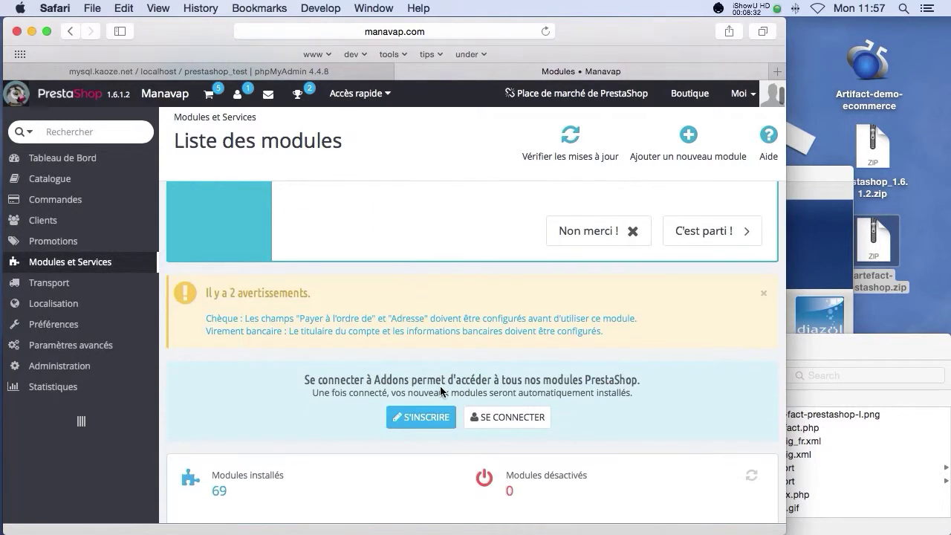
scroll(439, 385, "down", 4)
left_click(268, 208)
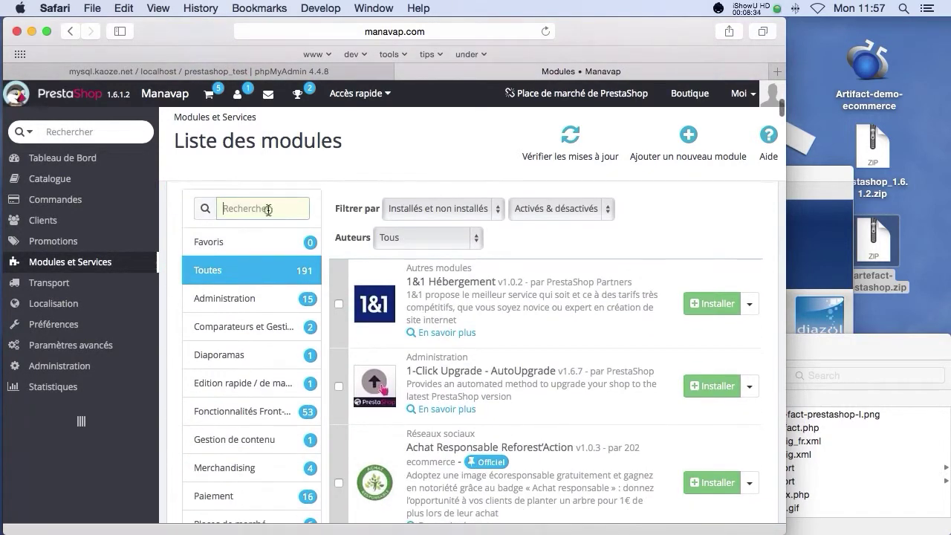
type("art")
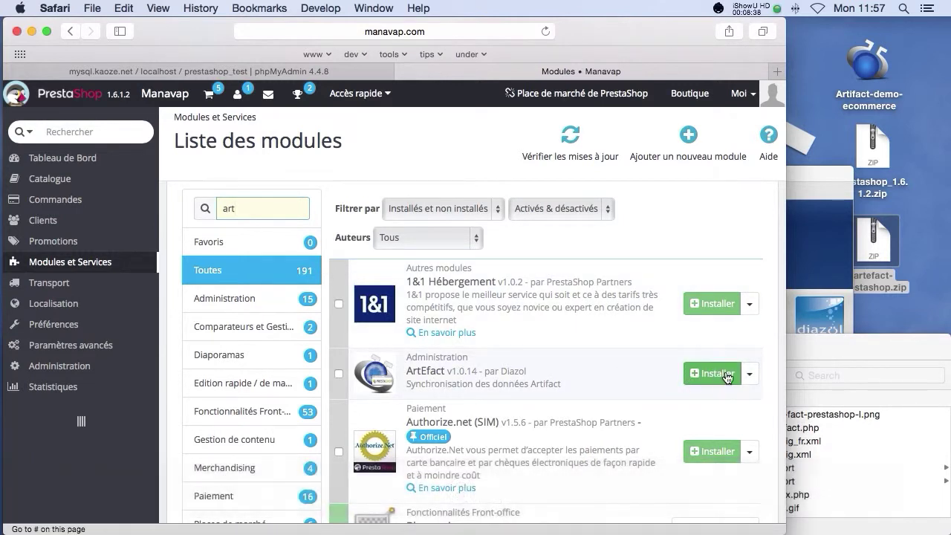
left_click(722, 373)
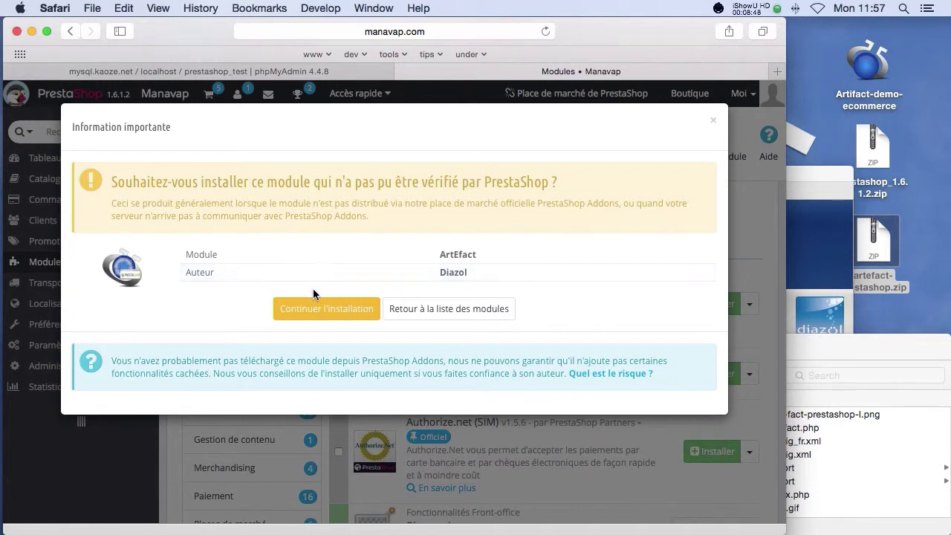
left_click(327, 311)
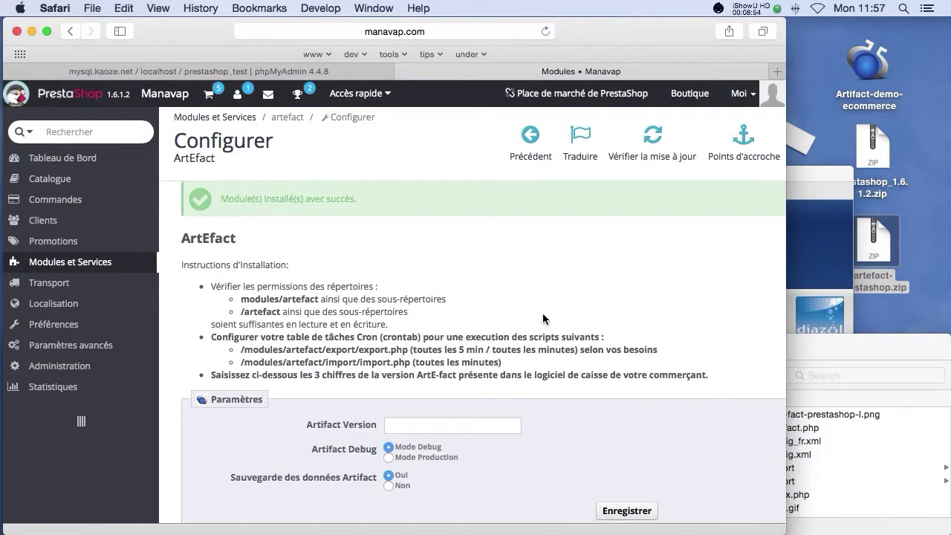
left_click(812, 336)
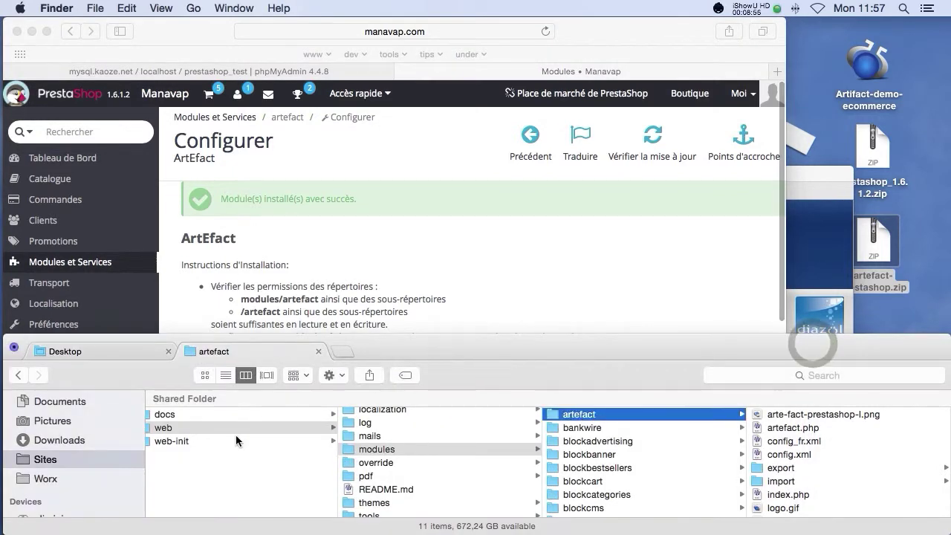
Step: Open web > arte-fact and look at its inputs and outputs folders
scroll(395, 435, "up", 5)
scroll(395, 435, "up", 3)
left_click(384, 454)
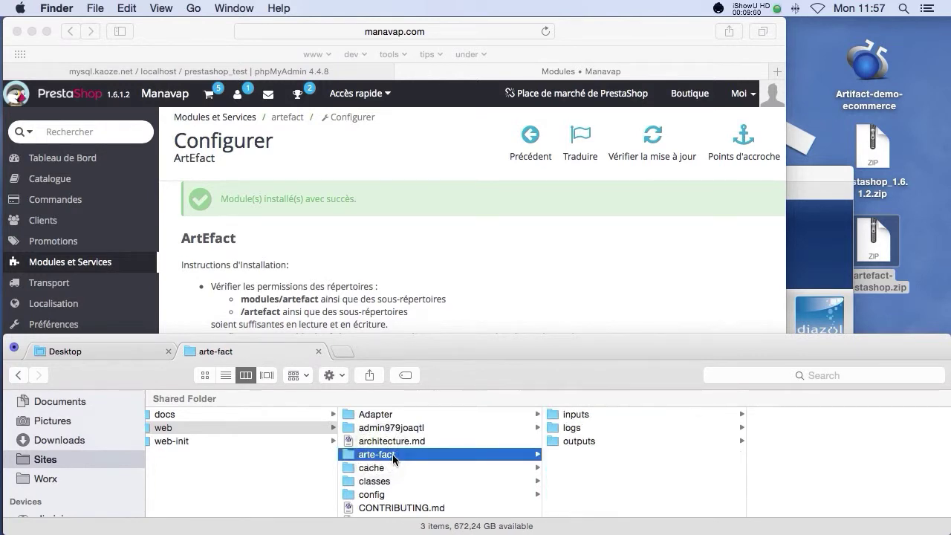
left_click(605, 413)
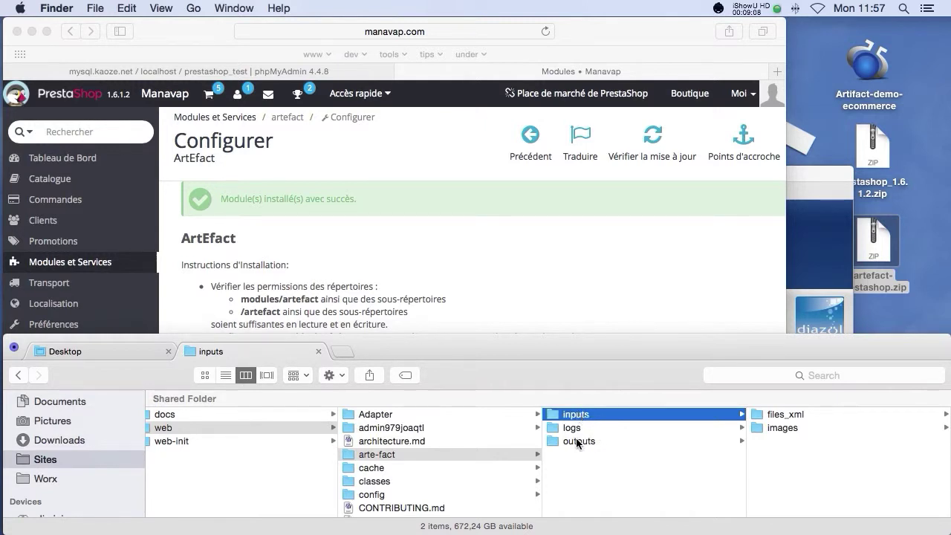
left_click(577, 441)
left_click(583, 414)
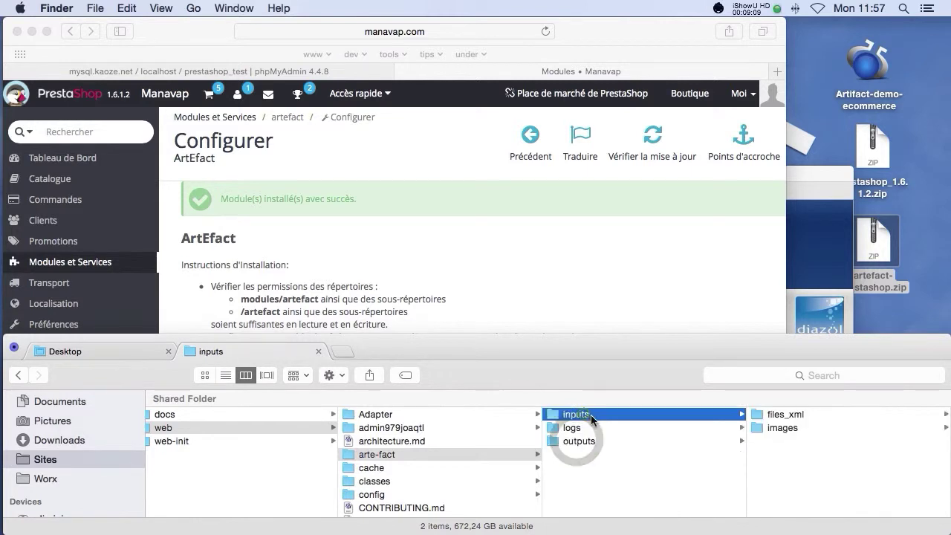
Step: Browse files_xml, images, arbre, marques, produits, logs and outputs, then return to ArtEfact configuration
left_click(782, 415)
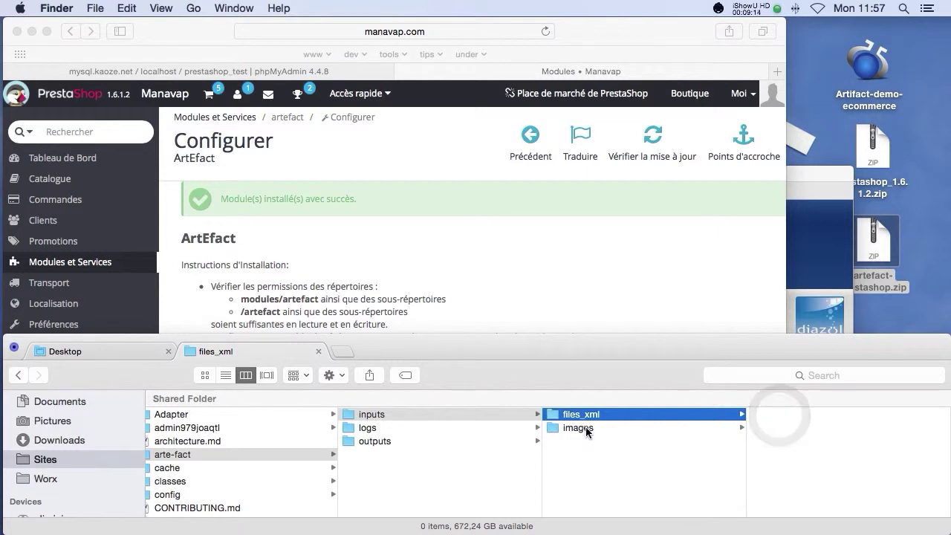
left_click(586, 429)
left_click(782, 416)
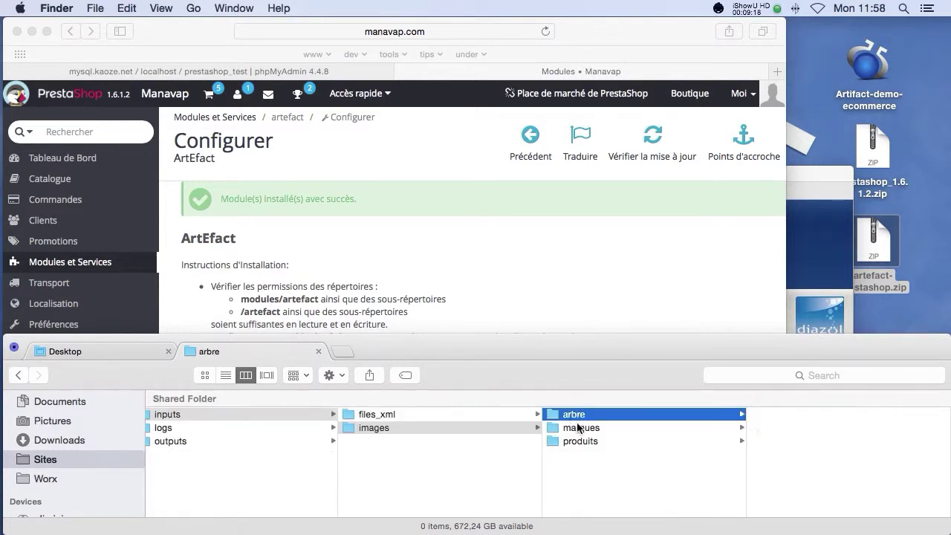
left_click(579, 429)
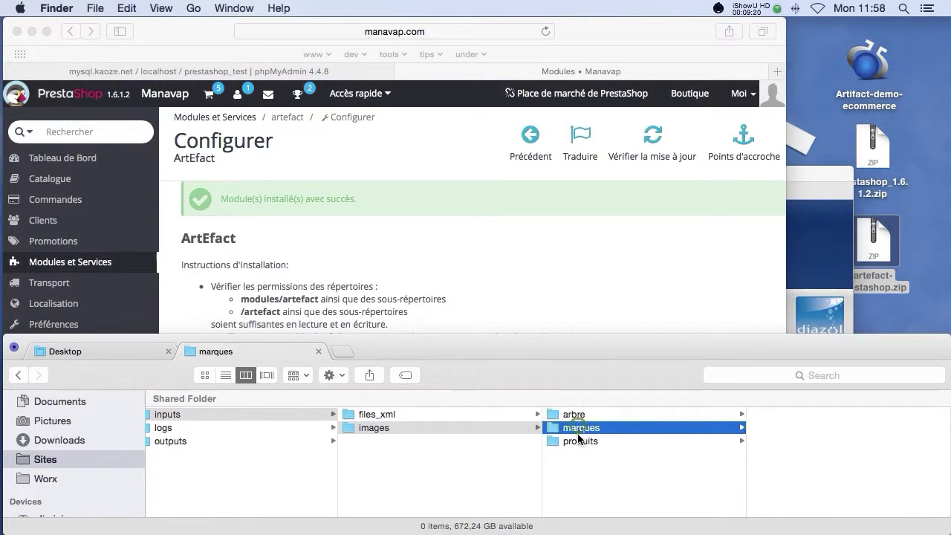
left_click(579, 440)
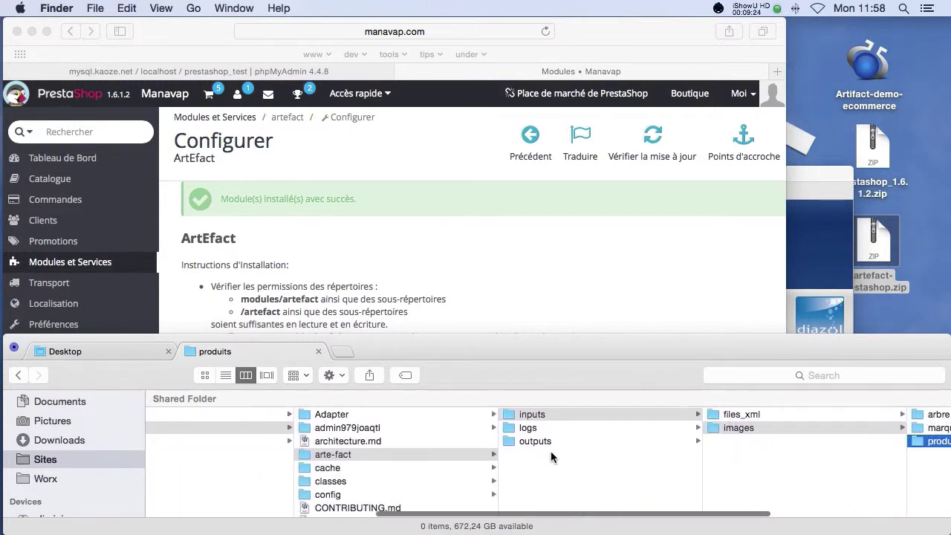
left_click(550, 427)
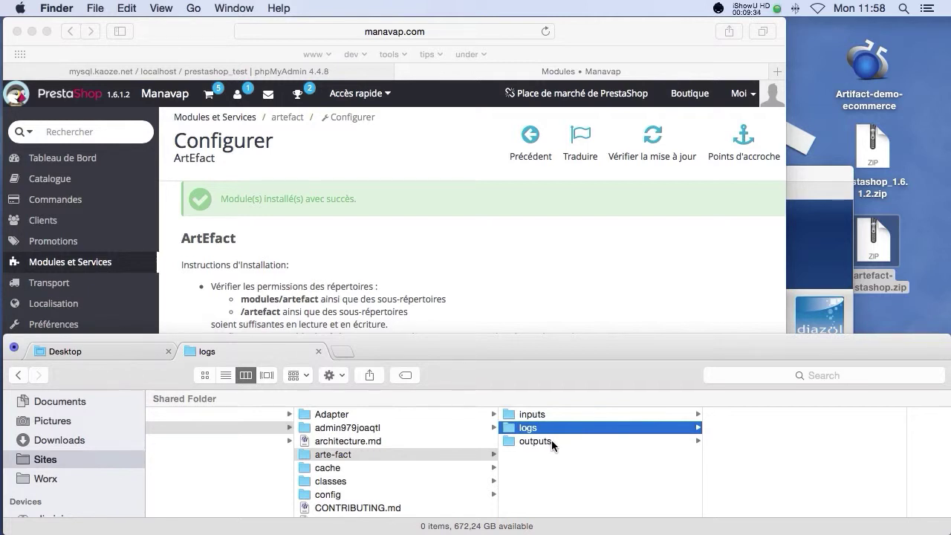
left_click(551, 441)
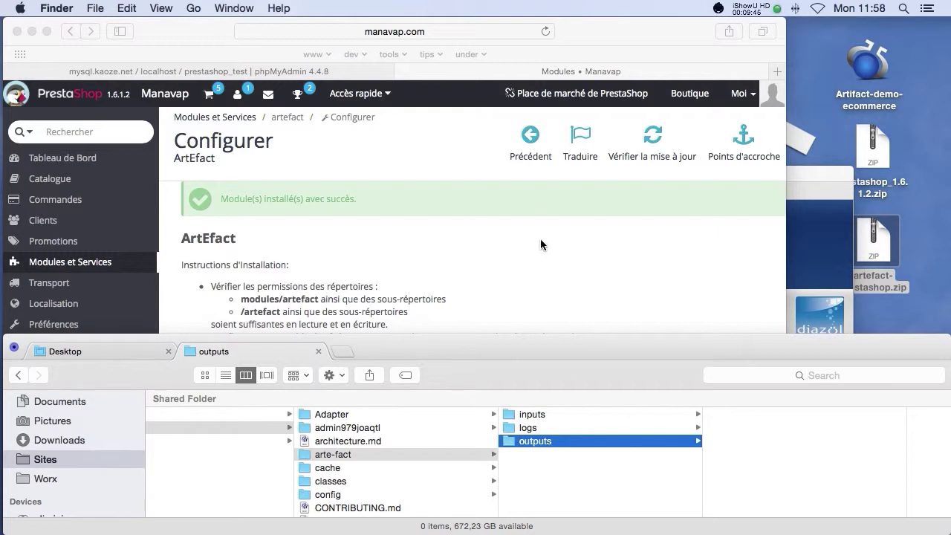
left_click(540, 258)
scroll(396, 416, "down", 2)
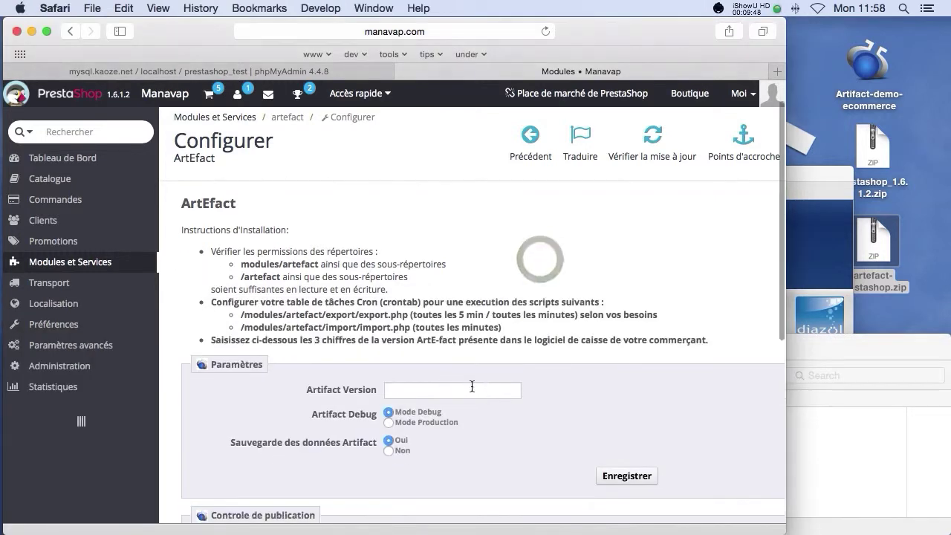
Step: Enter Artifact Version 1.5.5 and save the Paramètres section
scroll(413, 355, "down", 1)
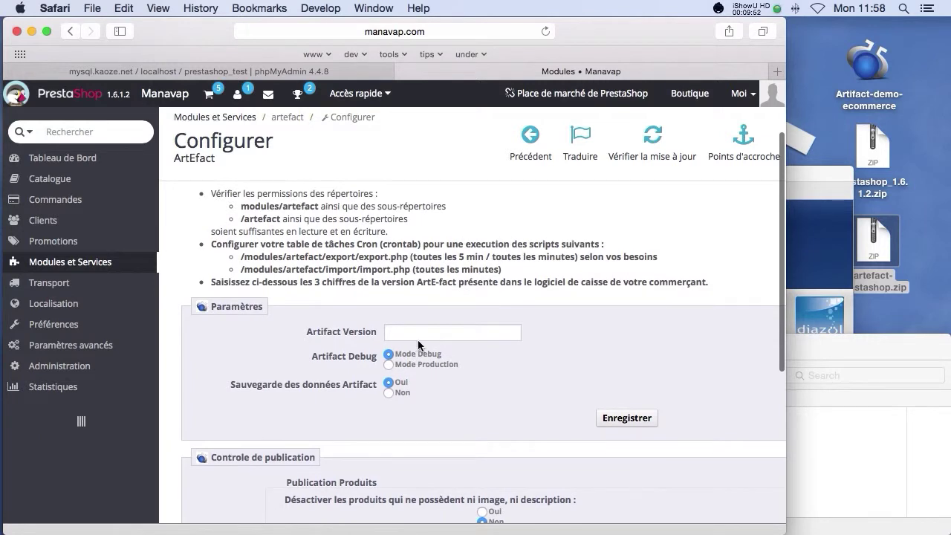
left_click(417, 334)
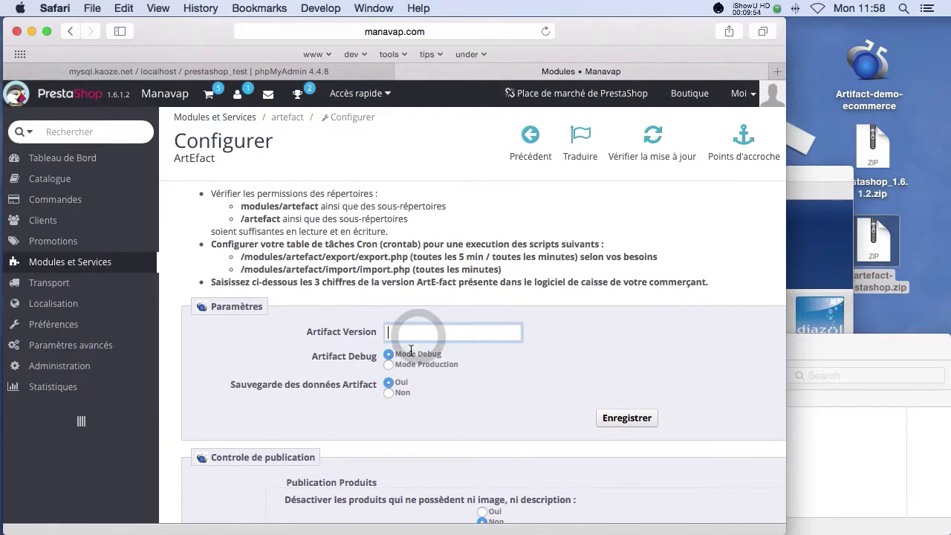
type("1.5.5")
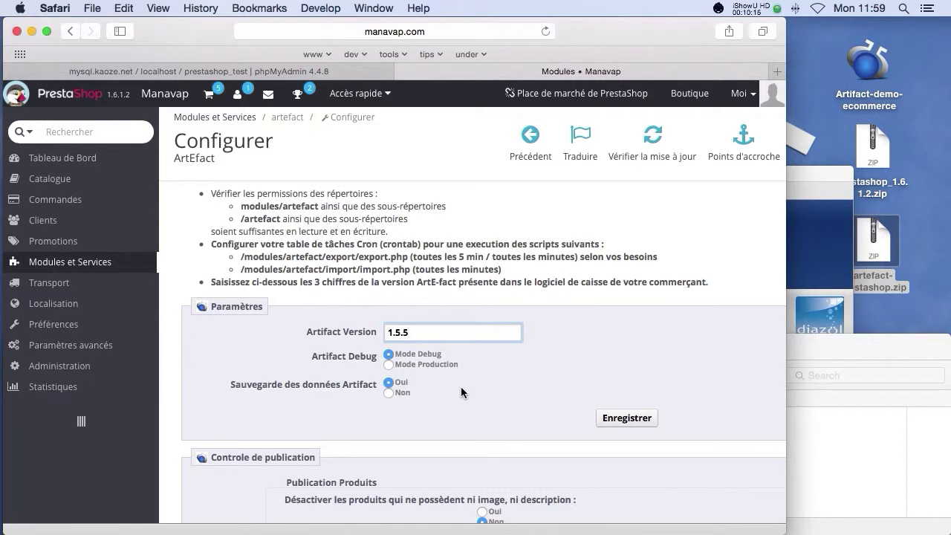
scroll(461, 391, "down", 5)
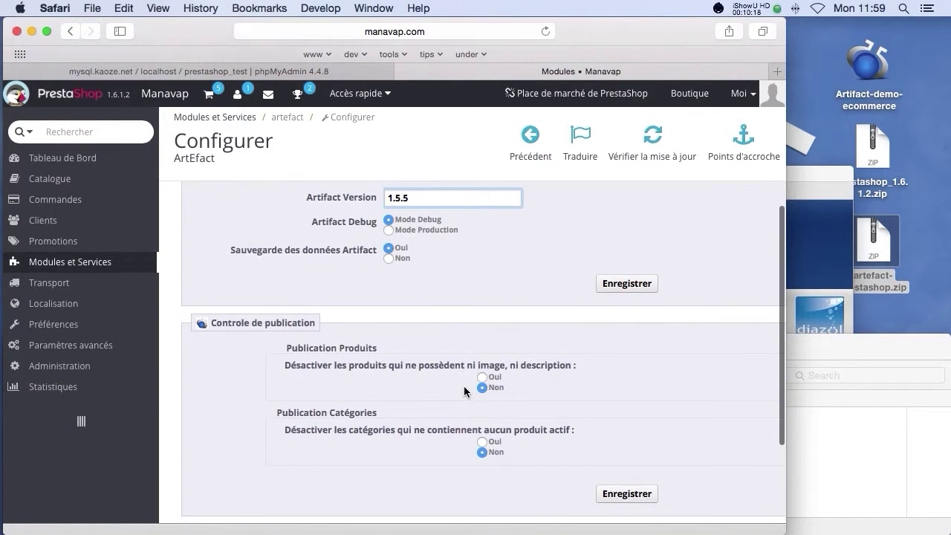
left_click(624, 284)
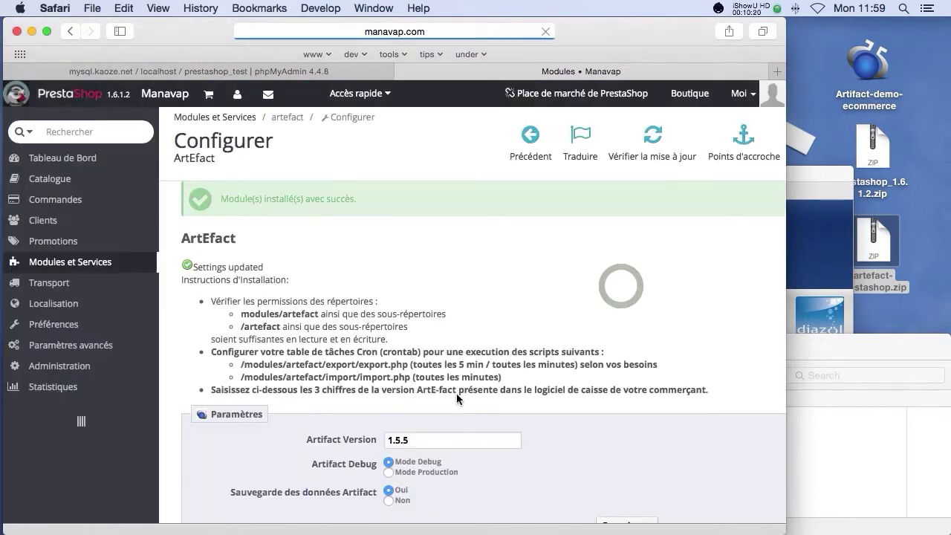
scroll(456, 393, "down", 5)
scroll(457, 394, "down", 5)
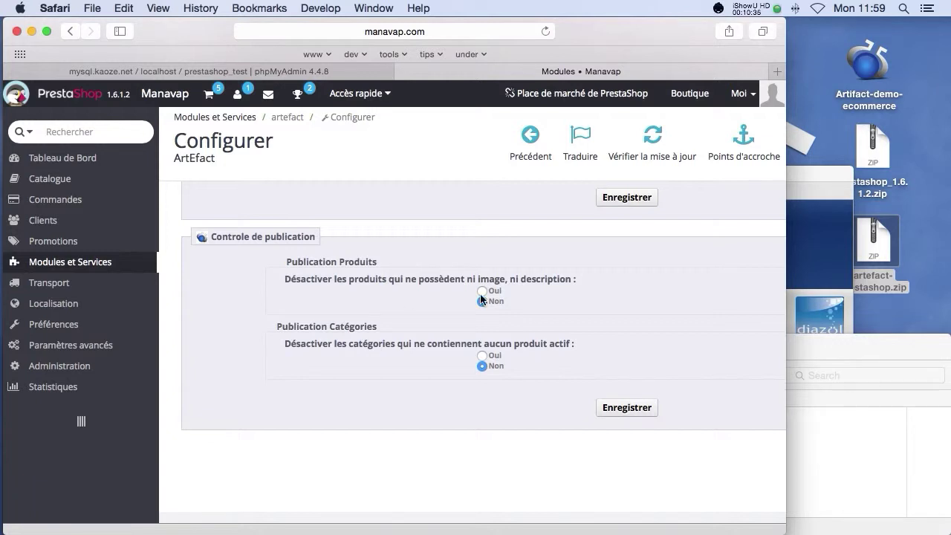
Step: Save publication control with product and category deactivation at Non, then return to Modules et Services
left_click_drag(369, 328, 329, 328)
left_click(623, 410)
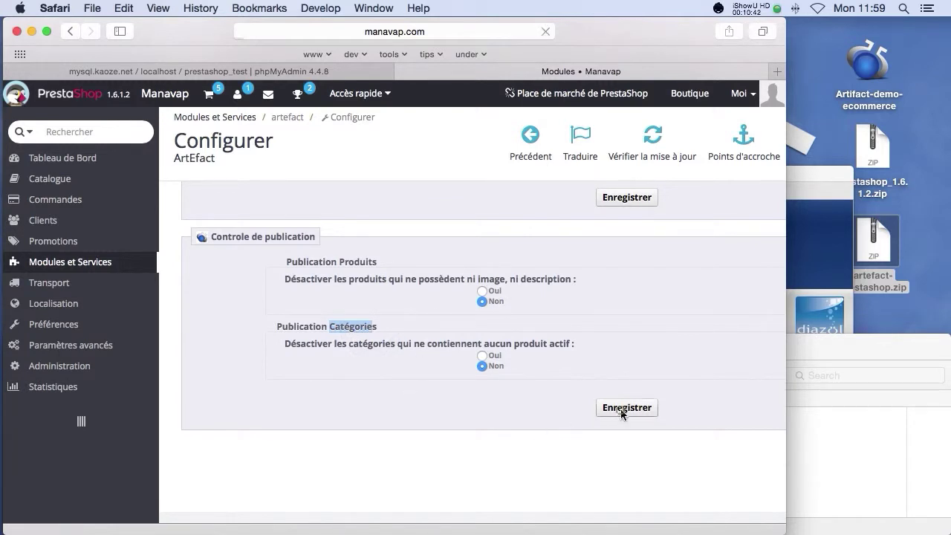
scroll(620, 412, "down", 5)
scroll(620, 412, "down", 2)
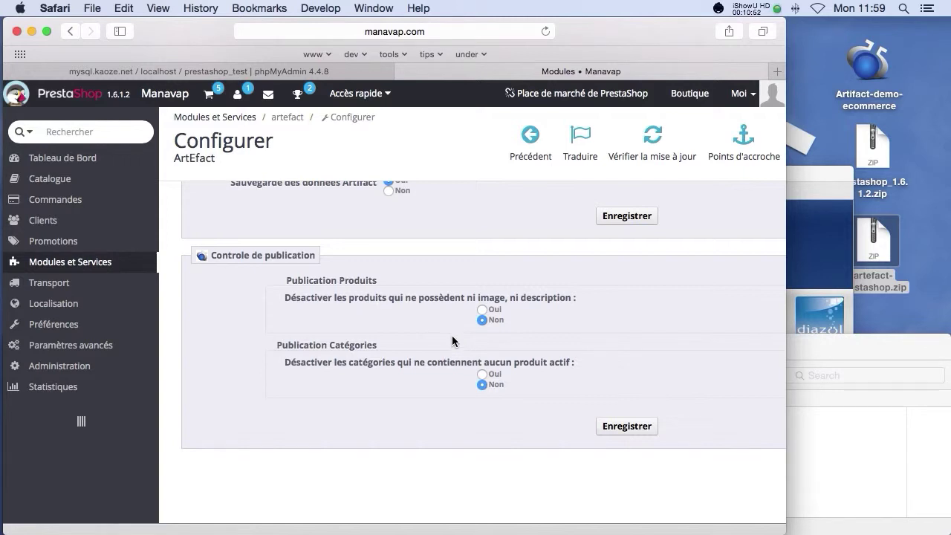
mouse_move(100, 267)
left_click(192, 270)
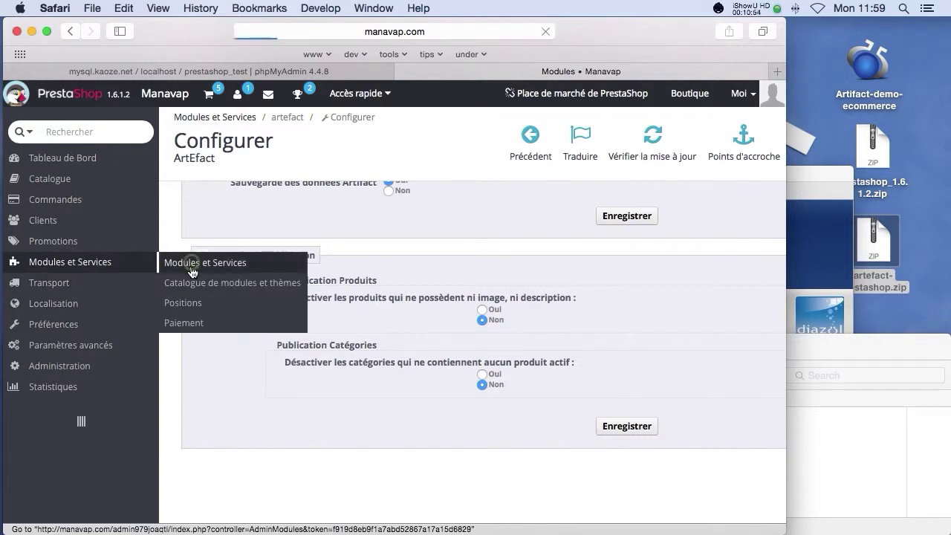
Step: Search the module list for 'clean' and install the database cleaner module
scroll(385, 326, "down", 2)
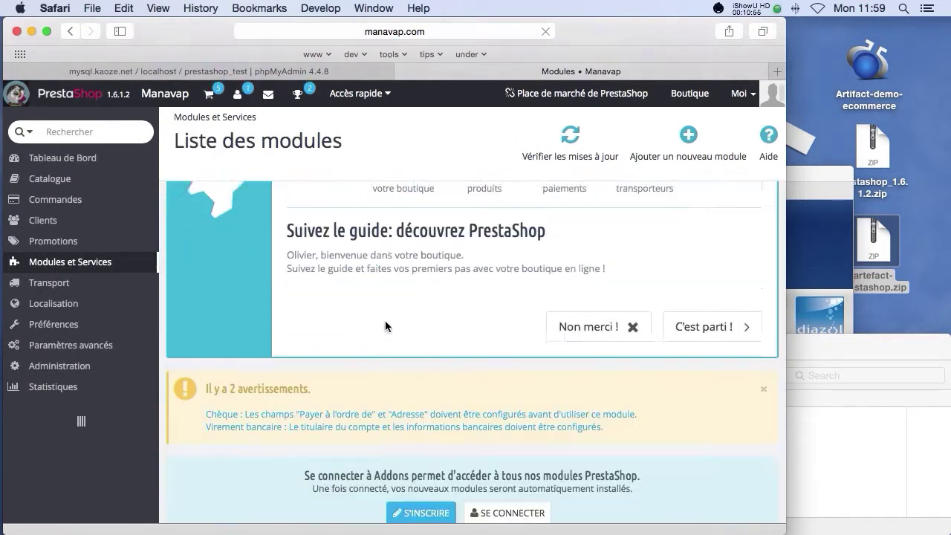
scroll(383, 324, "down", 10)
left_click(265, 379)
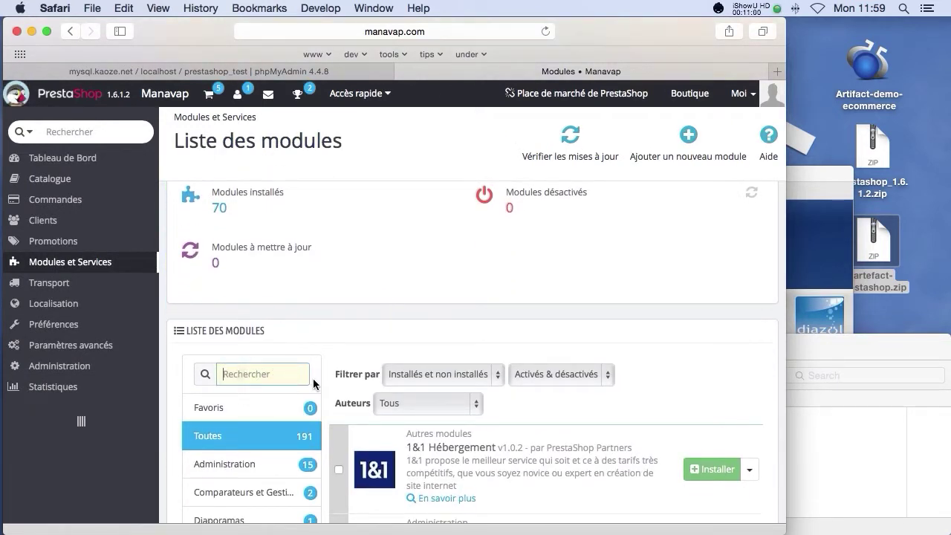
type("clean")
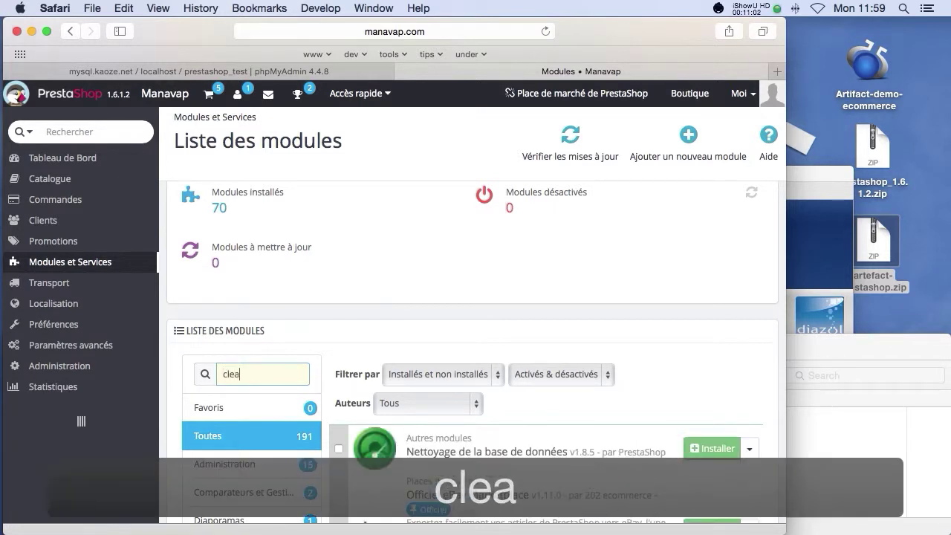
left_click(715, 441)
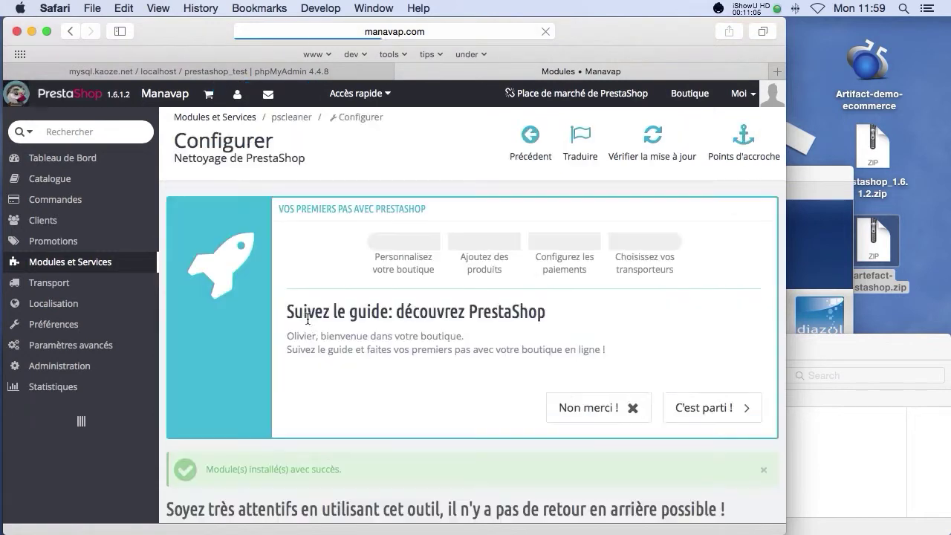
Step: Wipe the whole product catalogue with the cleaner and confirm the deletion
scroll(315, 355, "down", 4)
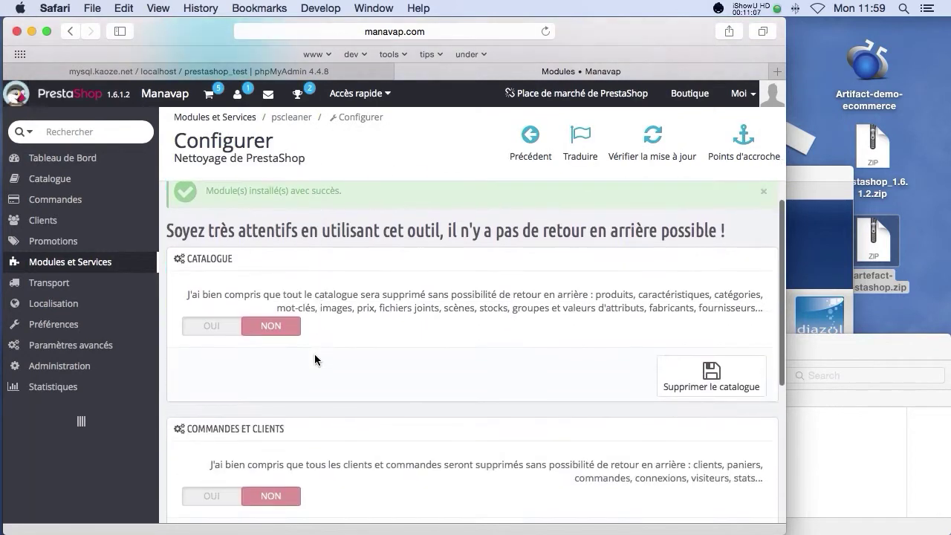
left_click(211, 325)
left_click(711, 377)
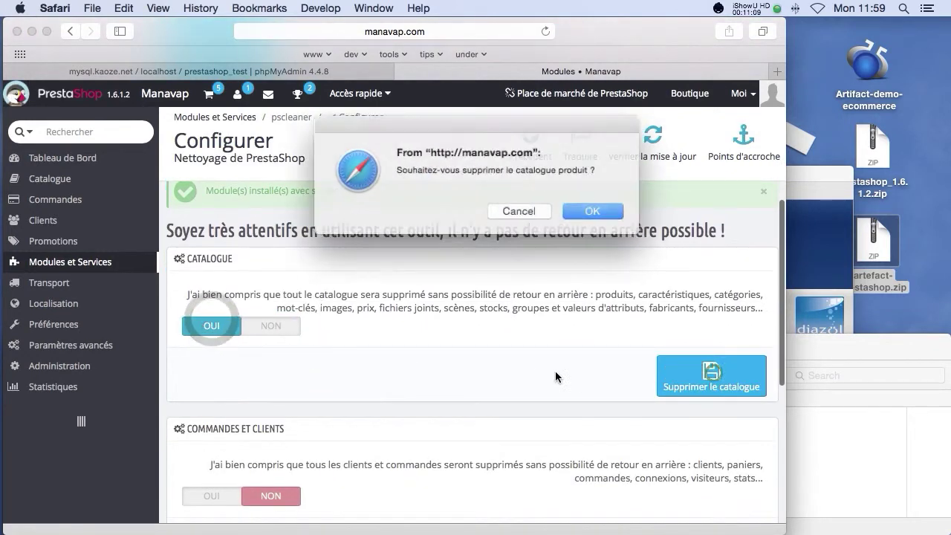
left_click(587, 211)
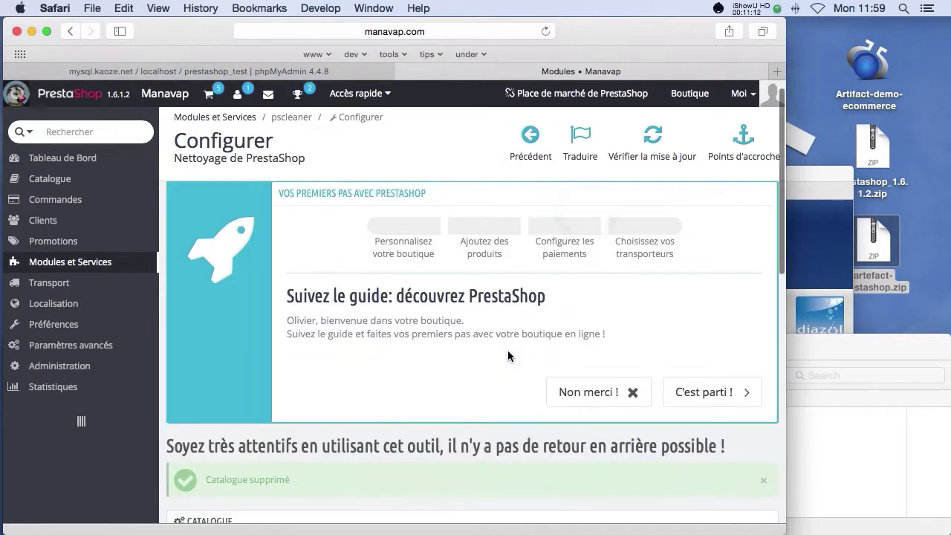
Step: Set Commandes et Clients to OUI and delete all orders and customers
scroll(508, 350, "down", 10)
scroll(443, 341, "down", 1)
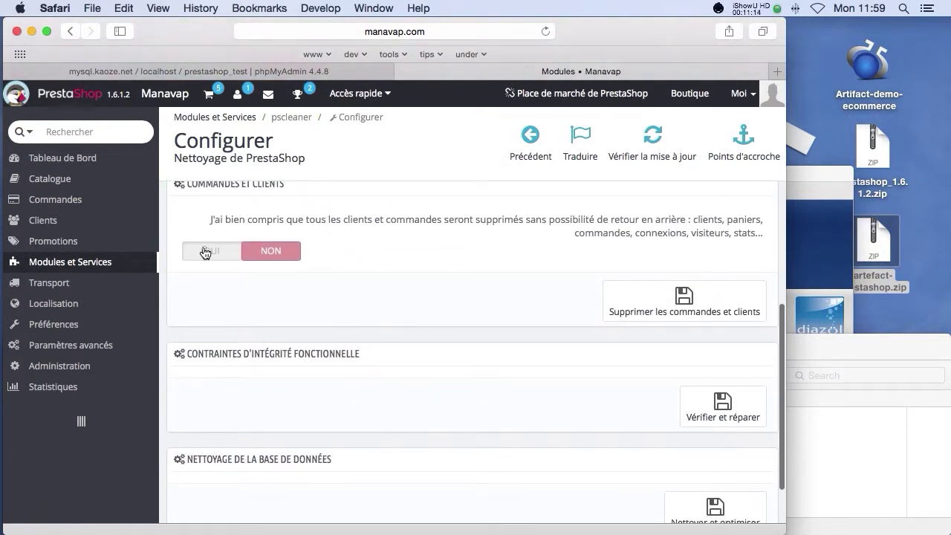
left_click(206, 252)
left_click(690, 312)
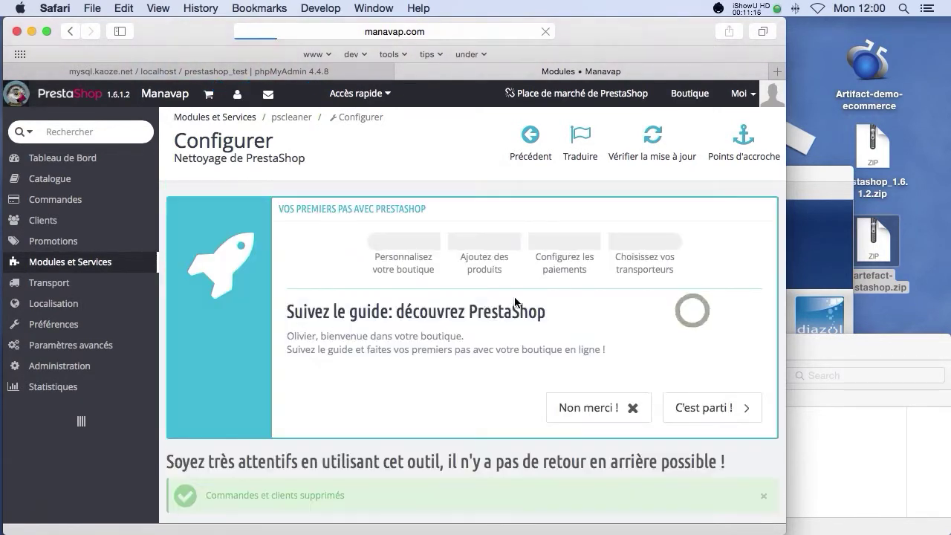
Step: Confirm Catalogue > Produits shows 'Aucun enregistrement trouvé', then bring Artifact's MANAVAP window forward
mouse_move(80, 173)
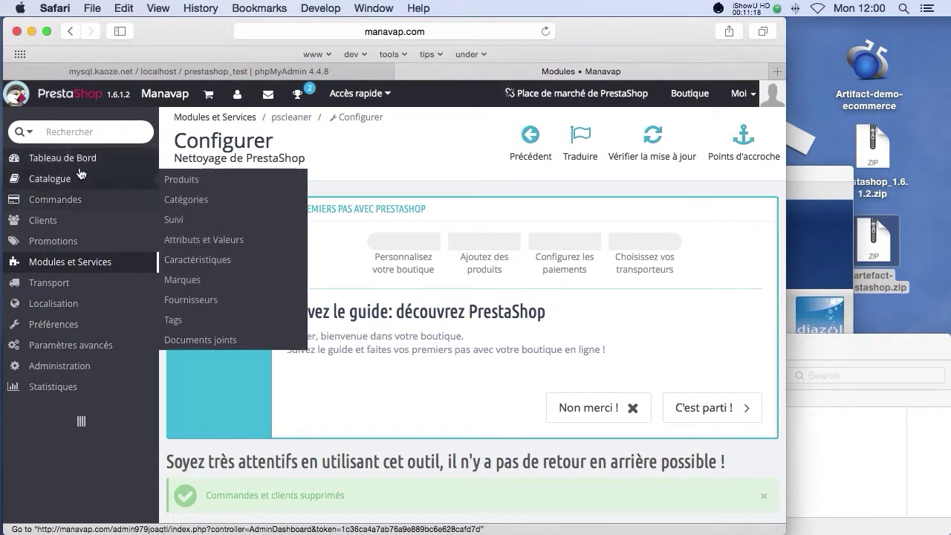
left_click(234, 180)
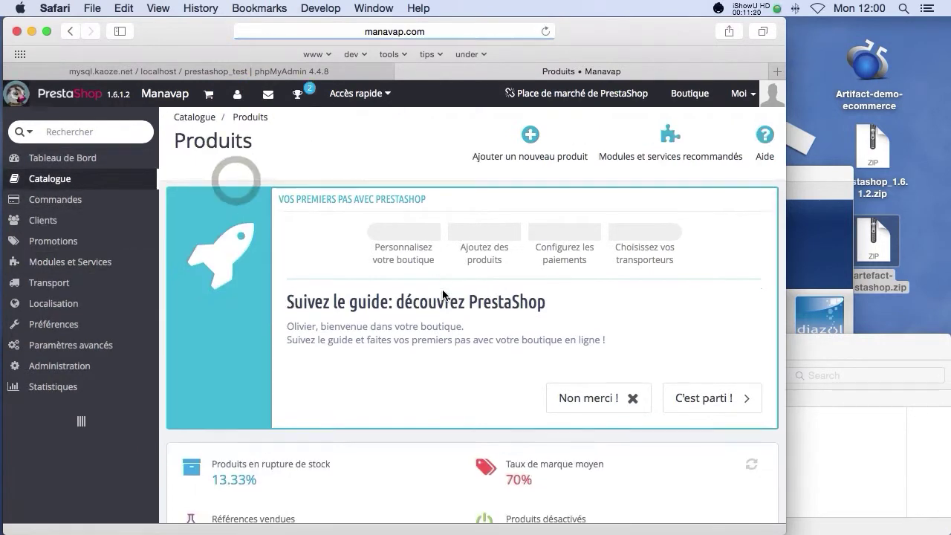
scroll(442, 294, "down", 10)
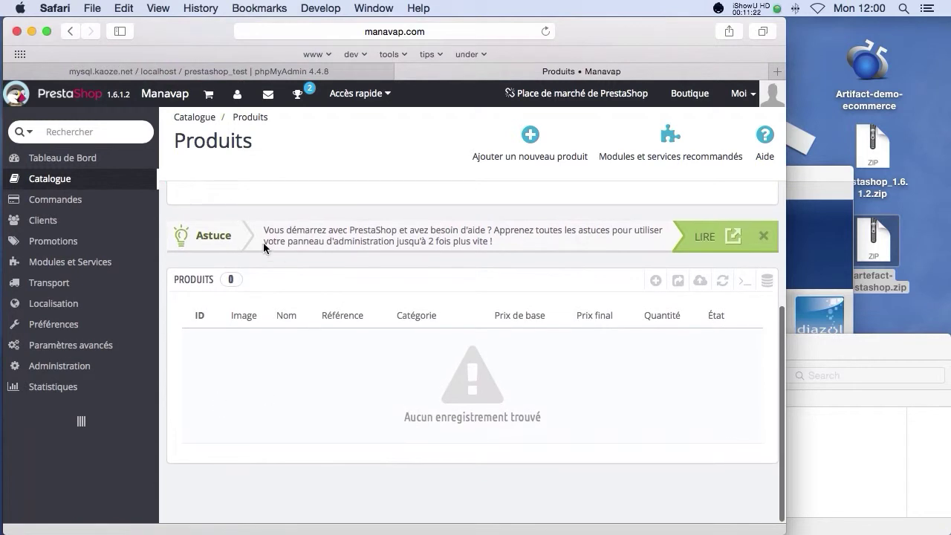
left_click(305, 390)
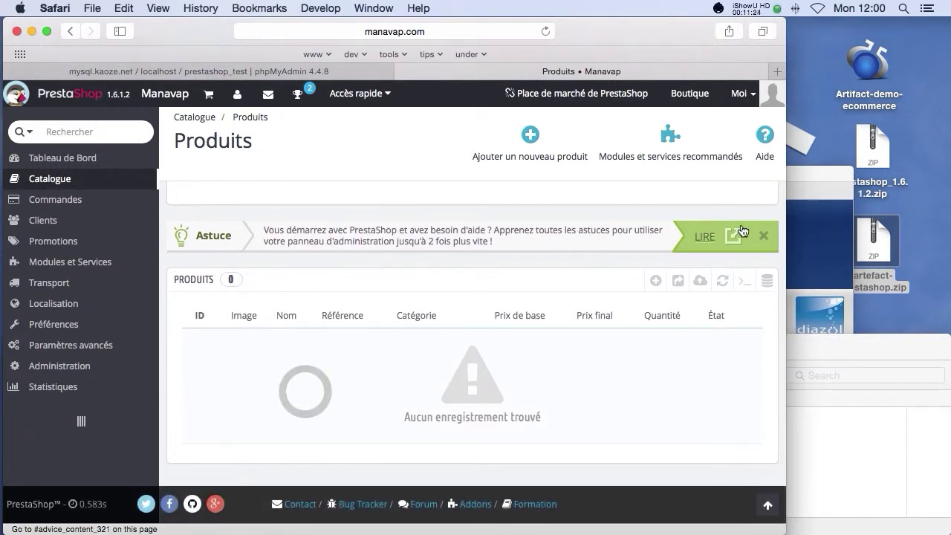
left_click(798, 225)
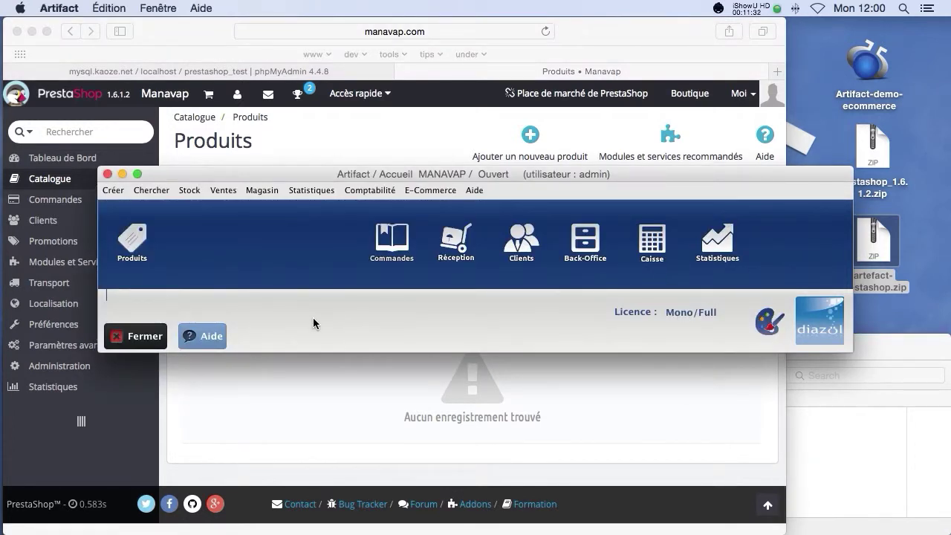
Step: Run Synchronisation vers le site with Produits, Arbre, Marques, TVAs and Tous les produits checked
left_click(427, 193)
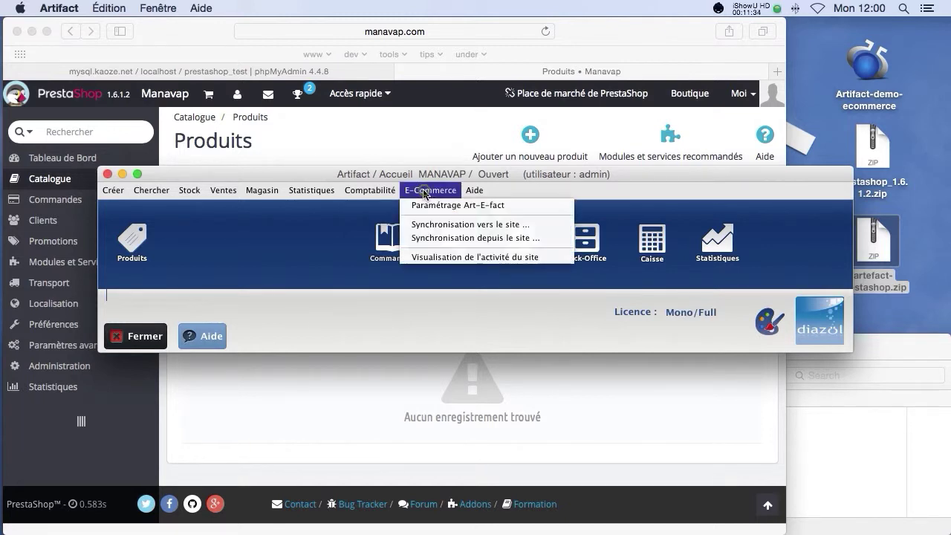
left_click(421, 223)
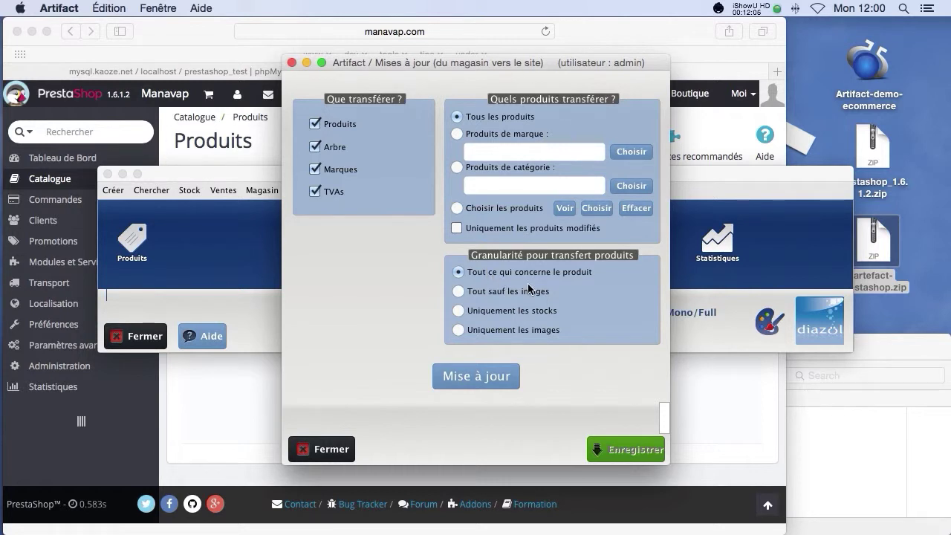
left_click(480, 272)
left_click(486, 378)
left_click_drag(390, 407, 313, 407)
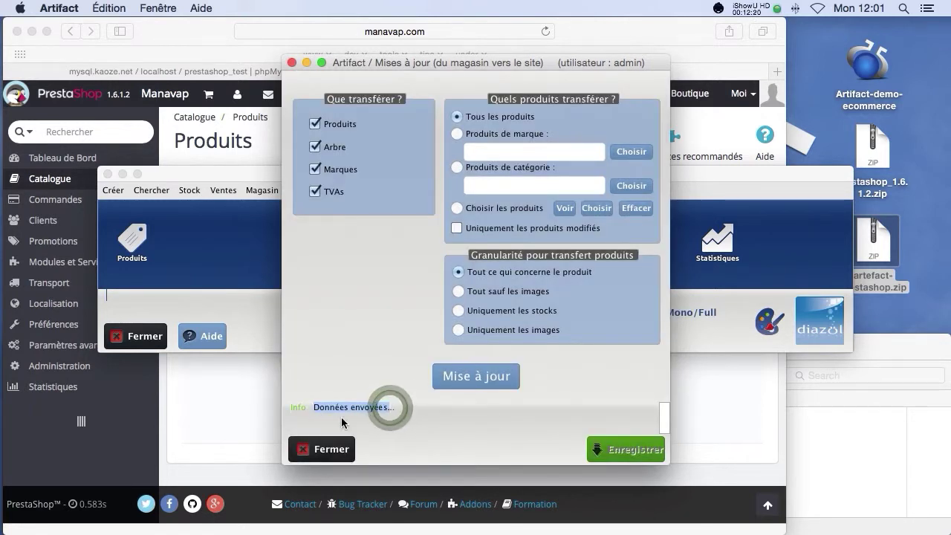
Step: In Finder, browse to manavap.com/web/arte-fact/inputs/files_xml to check the exported XML
left_click(817, 404)
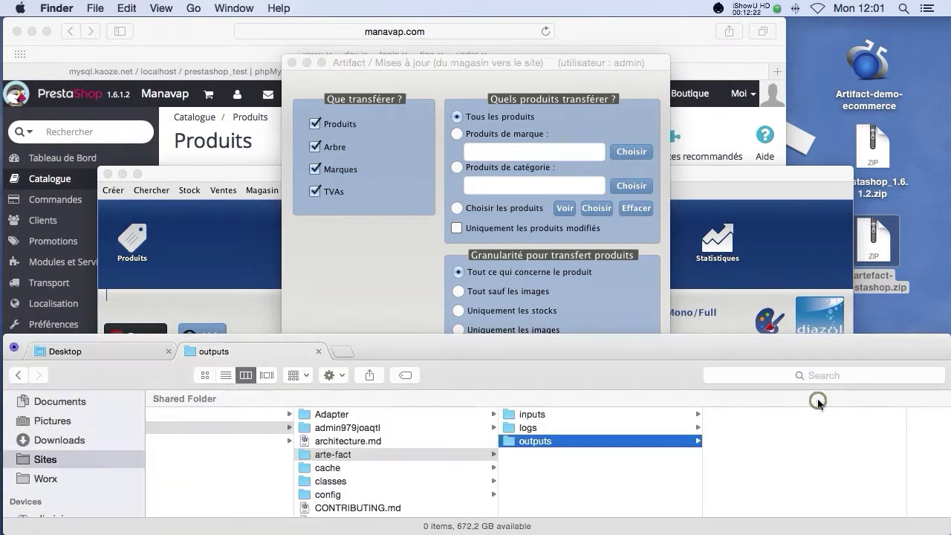
scroll(264, 451, "left", 3)
scroll(265, 449, "left", 5)
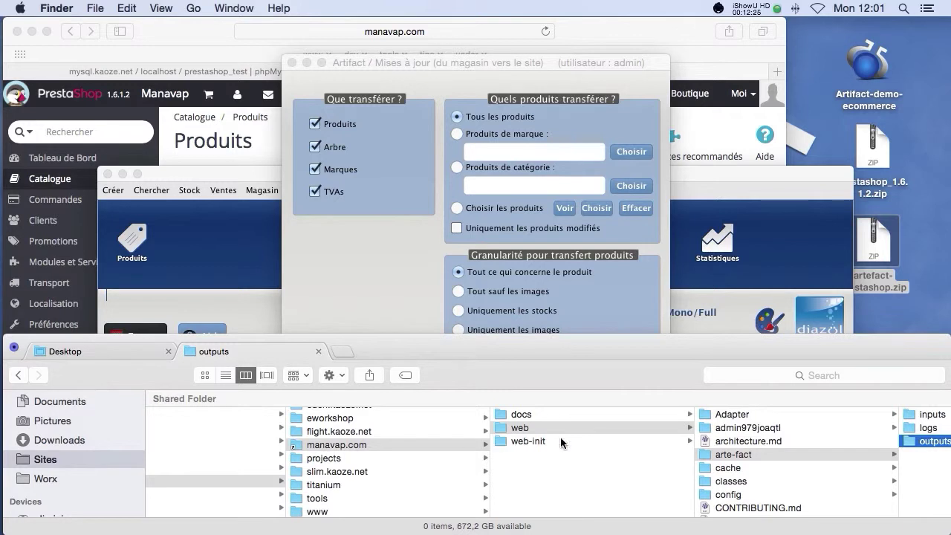
left_click(557, 428)
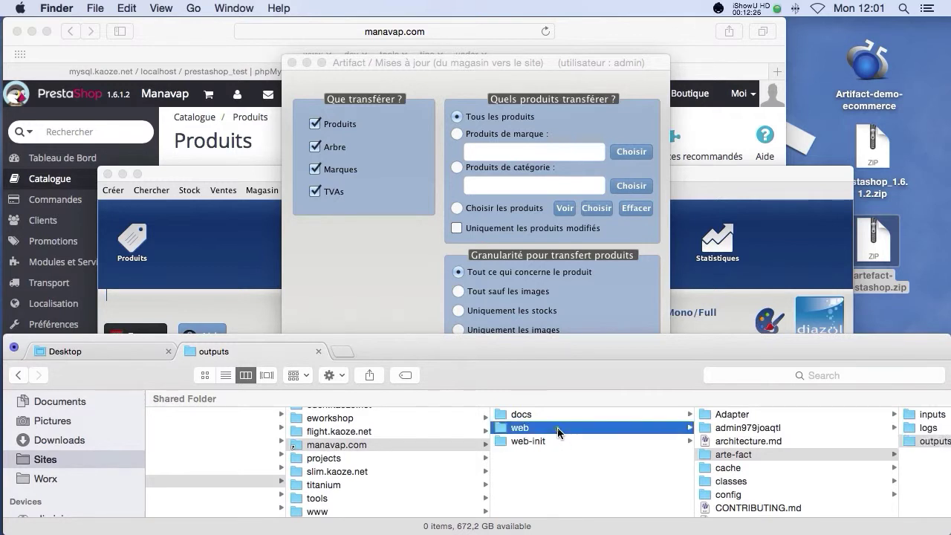
left_click(730, 453)
left_click(787, 414)
left_click(785, 415)
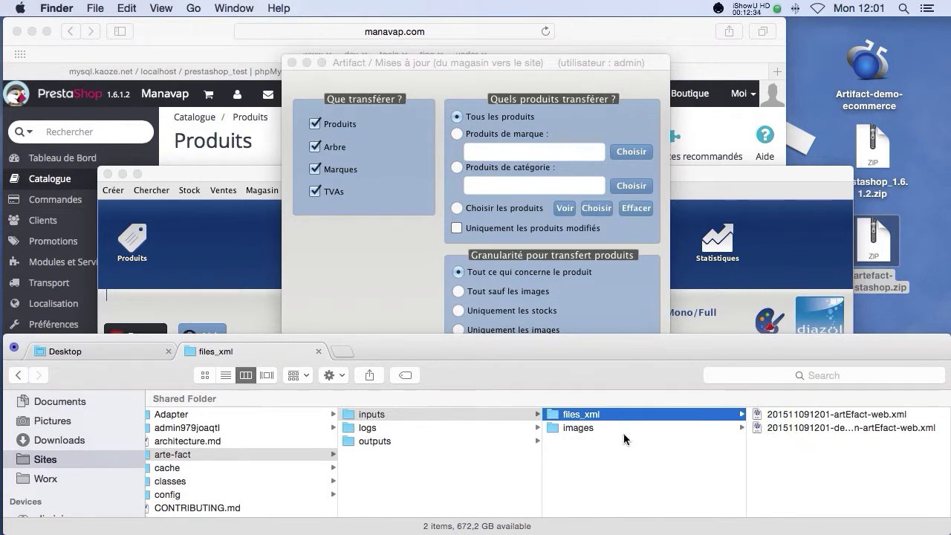
Step: Check the arbre, marques and produits image folders, then close Artifact's update dialog
left_click(622, 431)
left_click(778, 414)
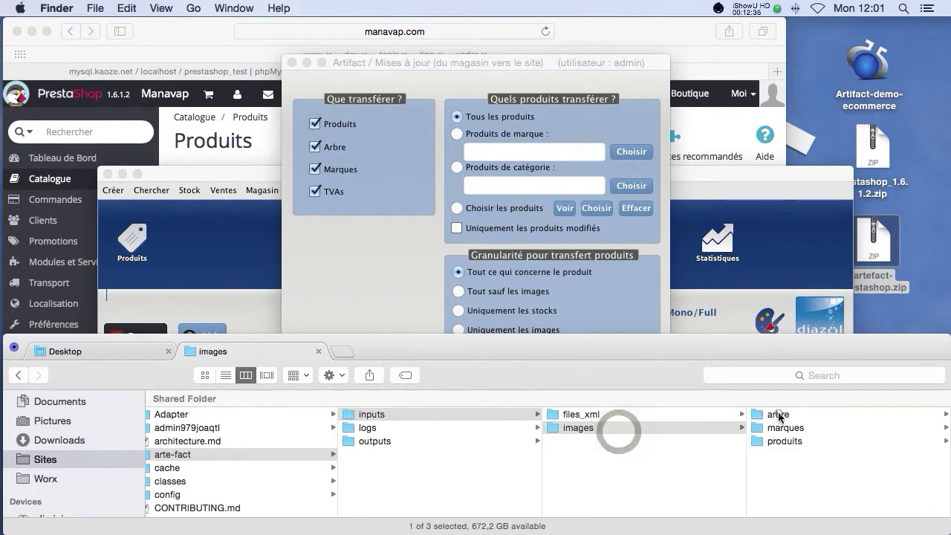
left_click(779, 414)
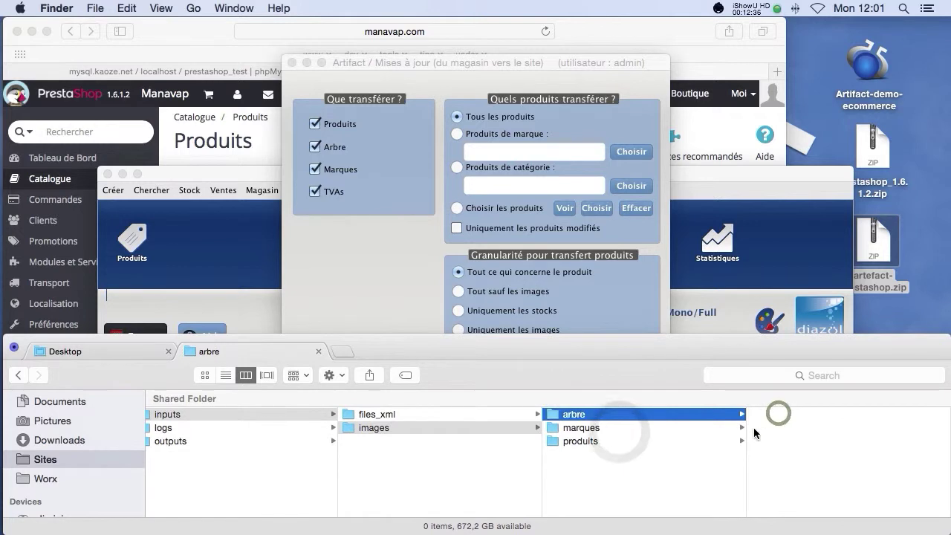
left_click(599, 426)
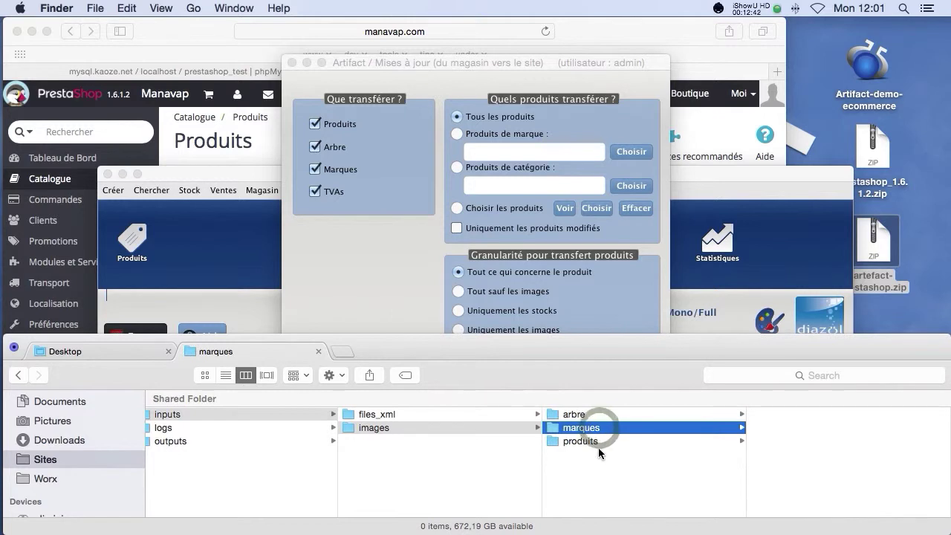
left_click(598, 442)
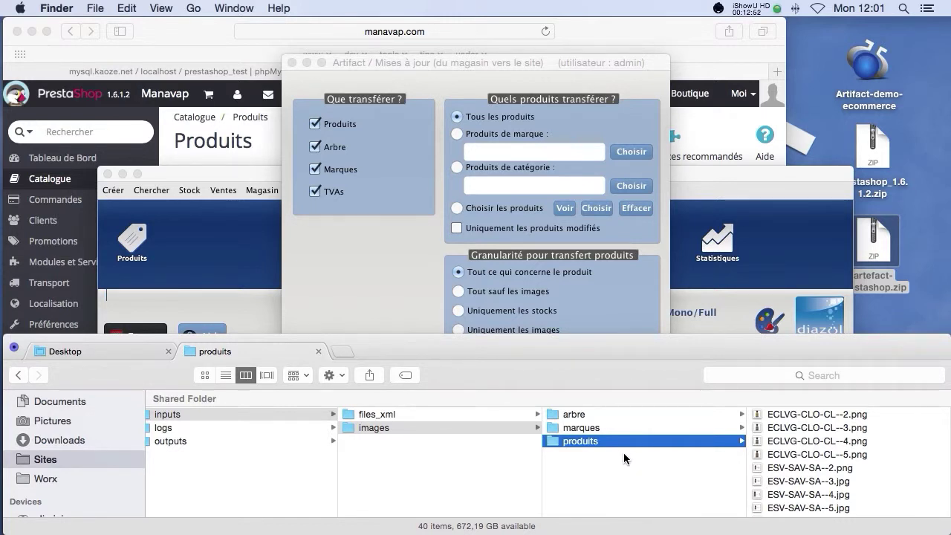
left_click(374, 260)
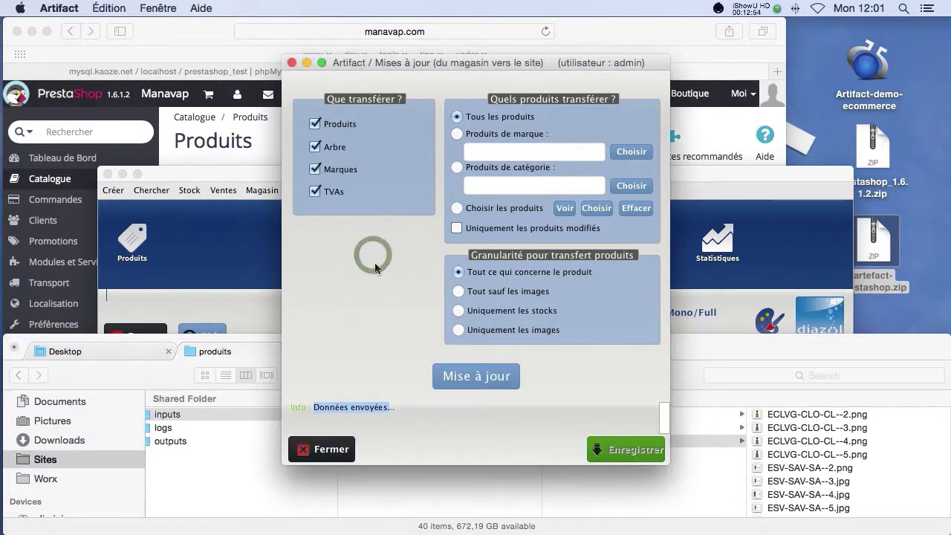
left_click(335, 448)
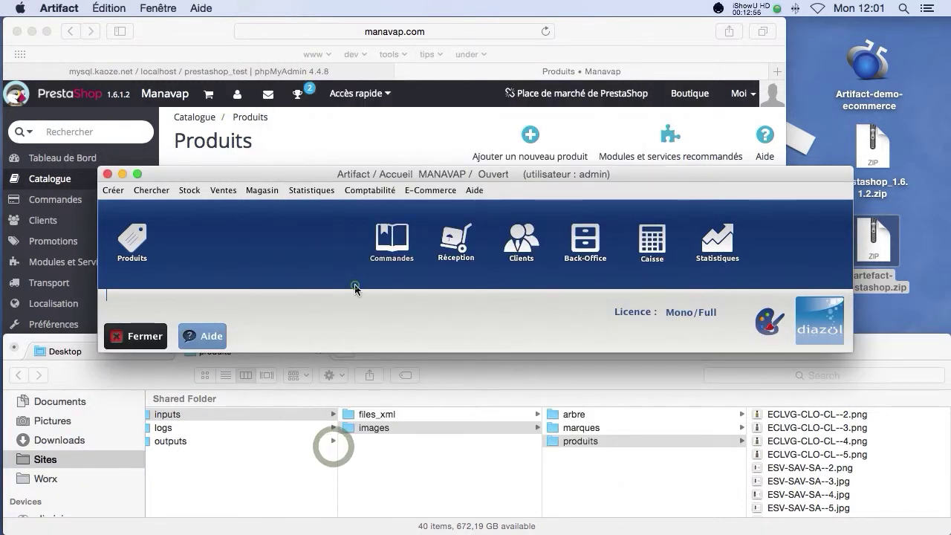
Step: Locate and select import.php in modules/artefact/import, then return to the back office browser
left_click(571, 392)
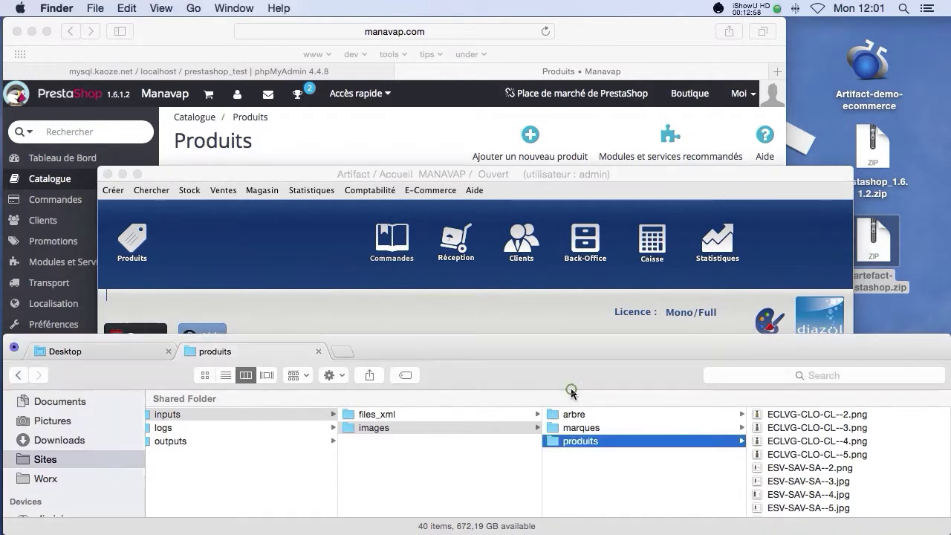
scroll(457, 413, "left", 2)
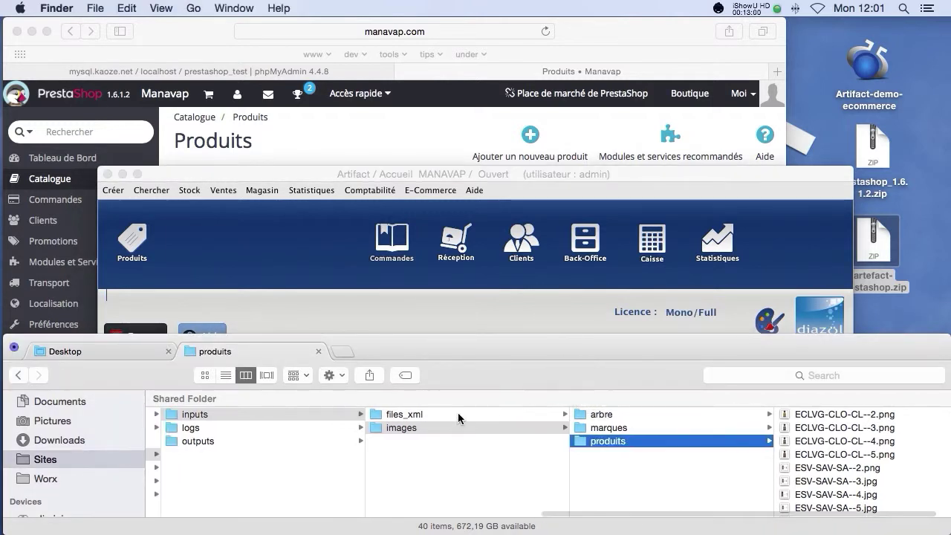
scroll(457, 413, "left", 10)
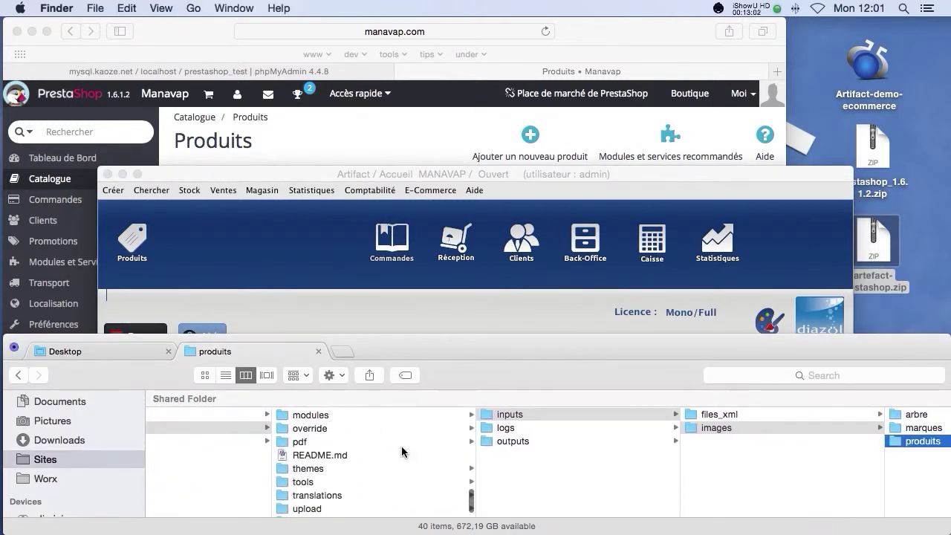
scroll(402, 451, "up", 1)
left_click(346, 427)
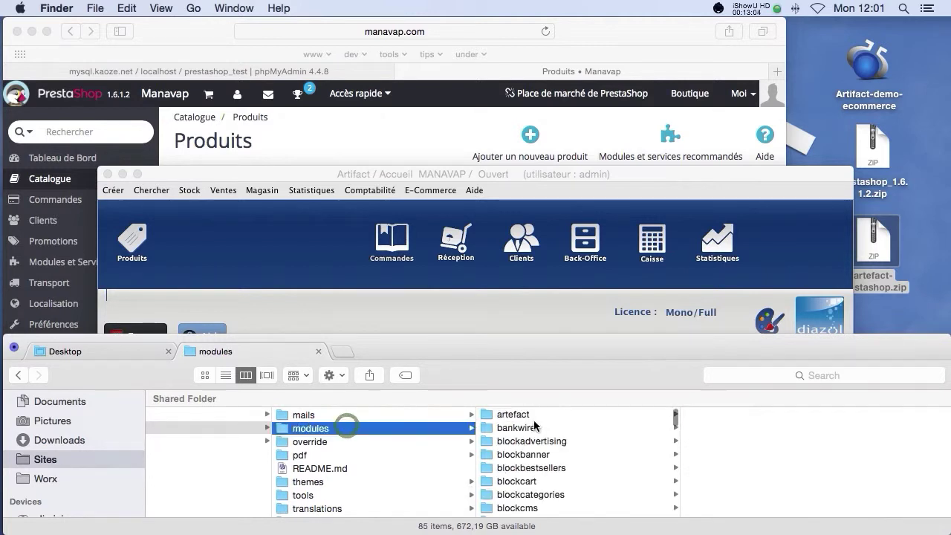
left_click(534, 414)
left_click(728, 482)
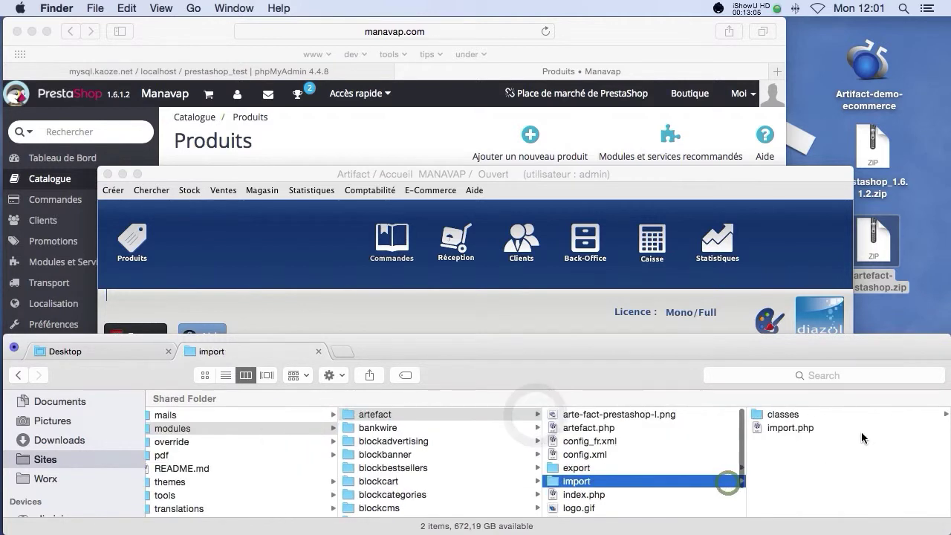
left_click(824, 428)
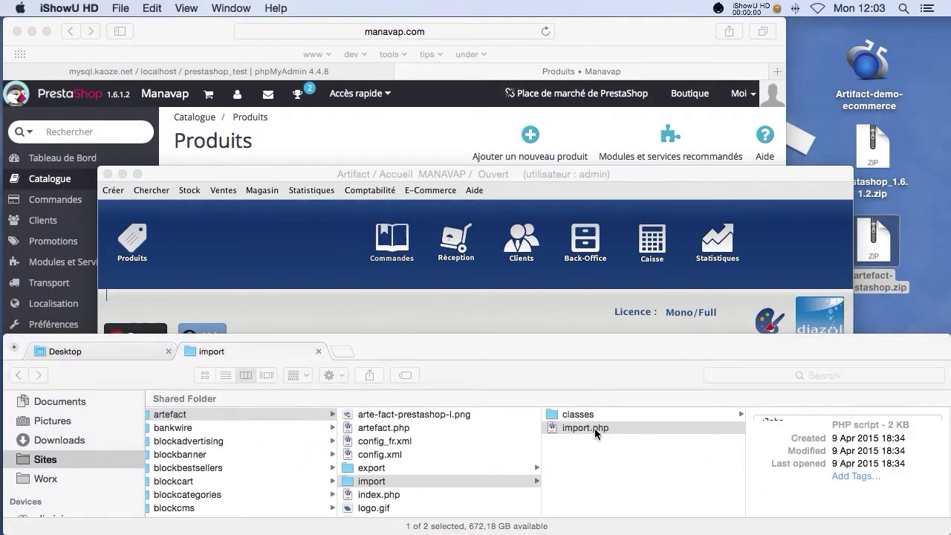
left_click(595, 428)
left_click(594, 428)
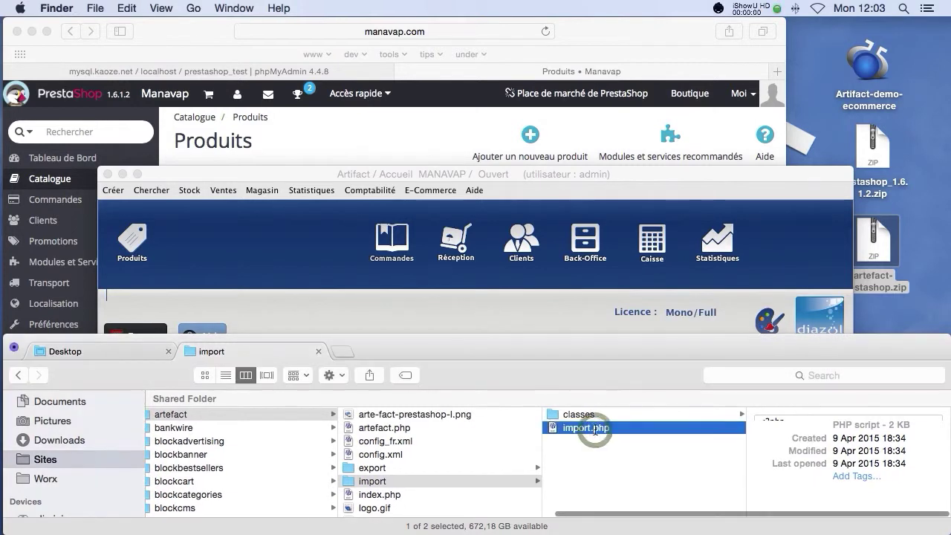
left_click(458, 138)
left_click(397, 31)
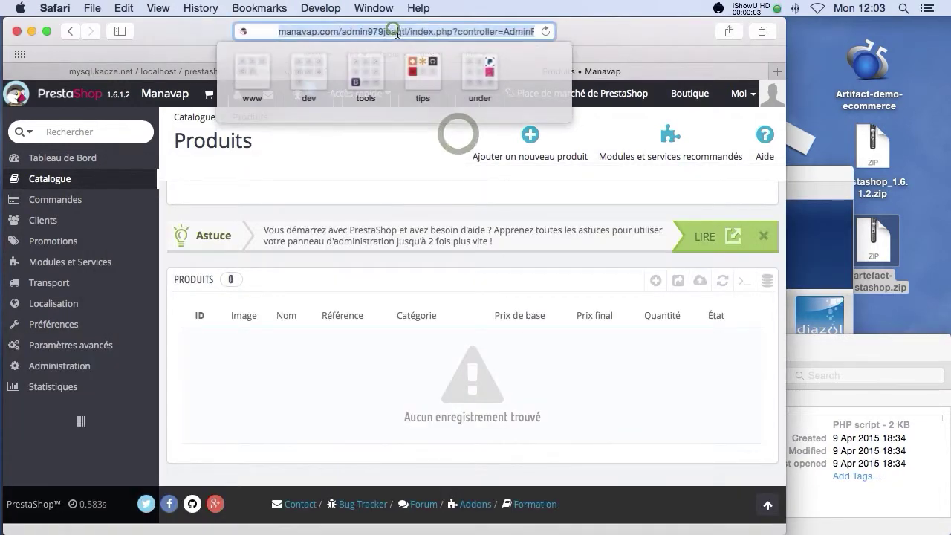
left_click(306, 34)
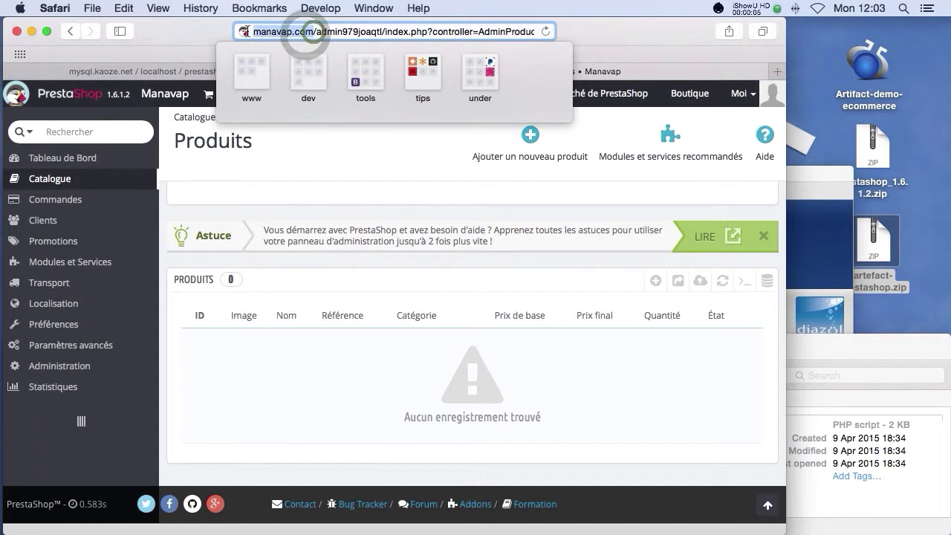
key("super+c")
left_click(500, 200)
key("super+t")
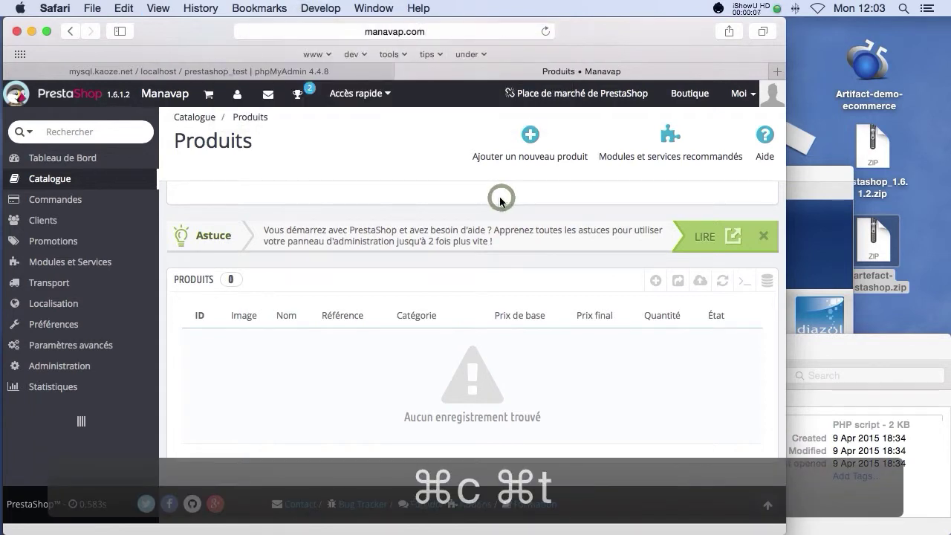
key("super+v")
type("/")
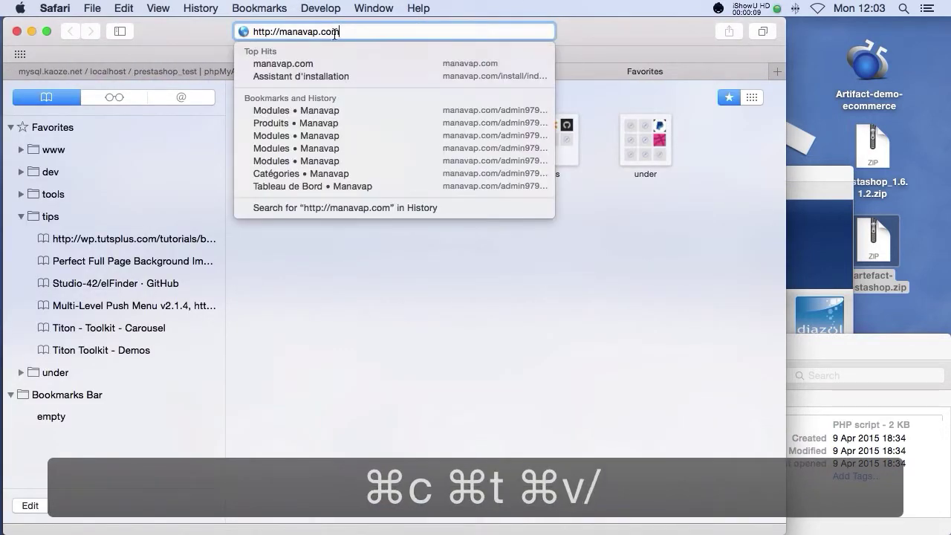
type("mod")
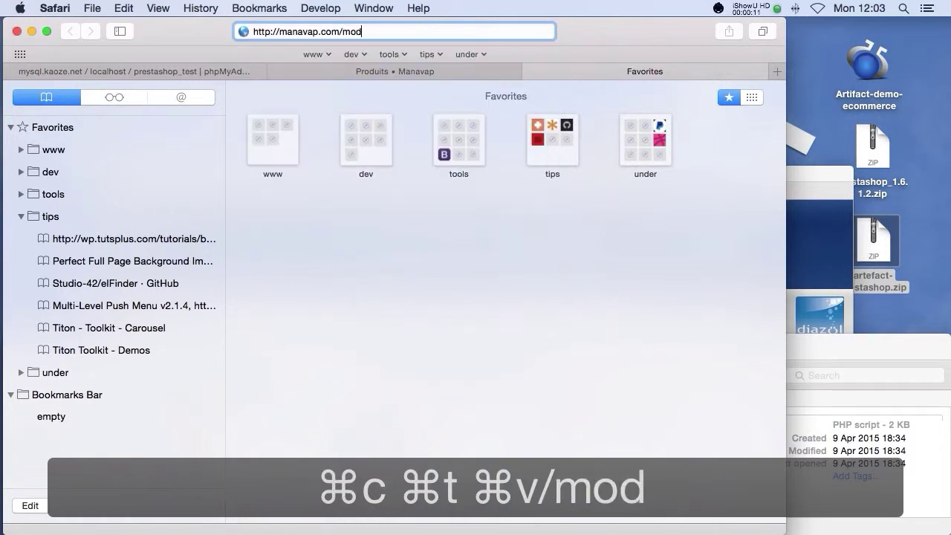
type("ules/")
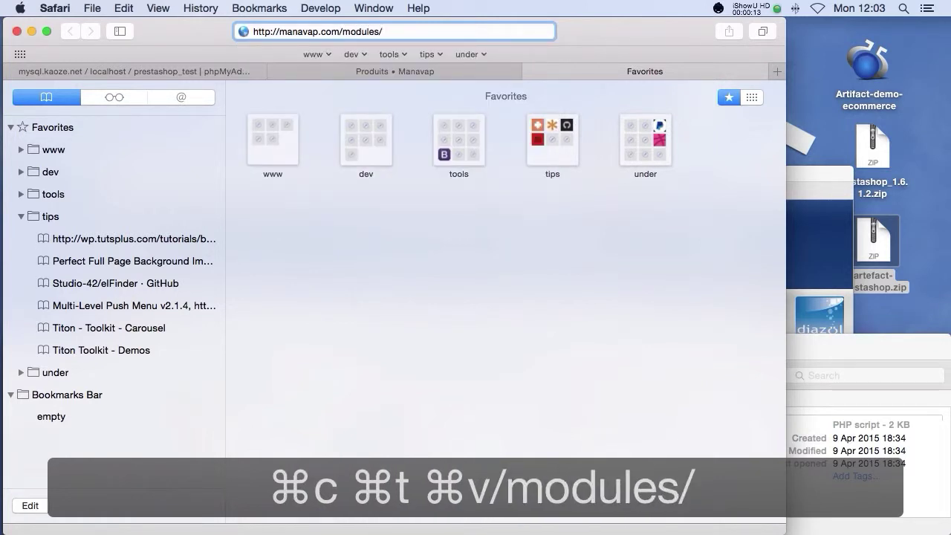
type("artefact")
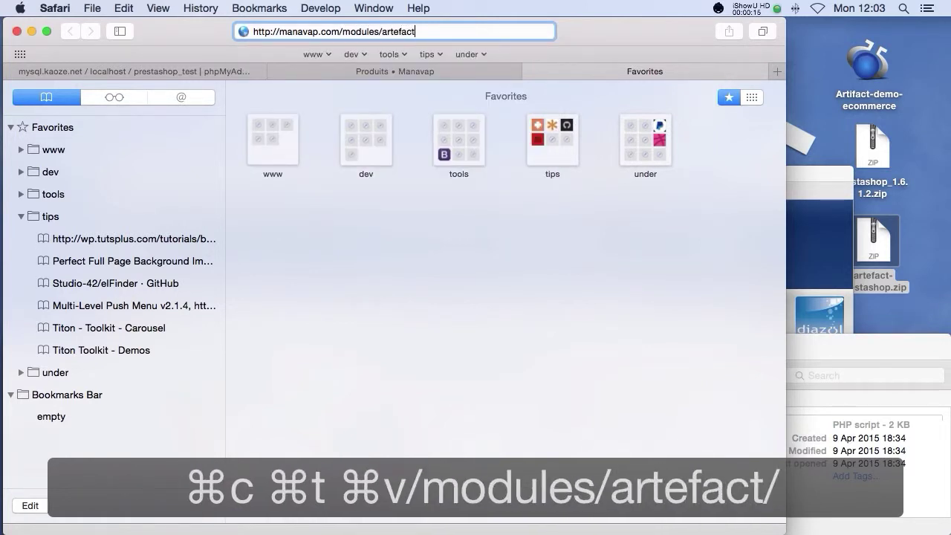
type("/import/")
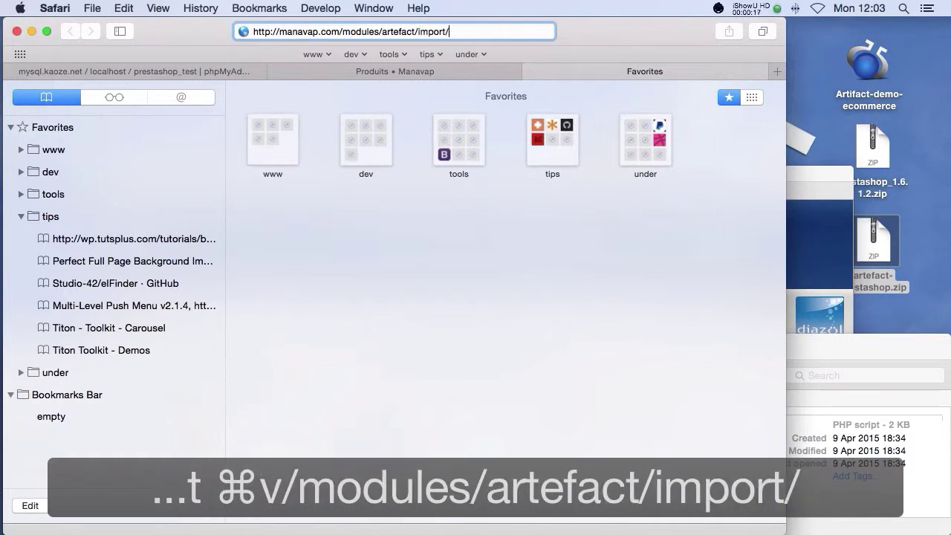
type("import.php")
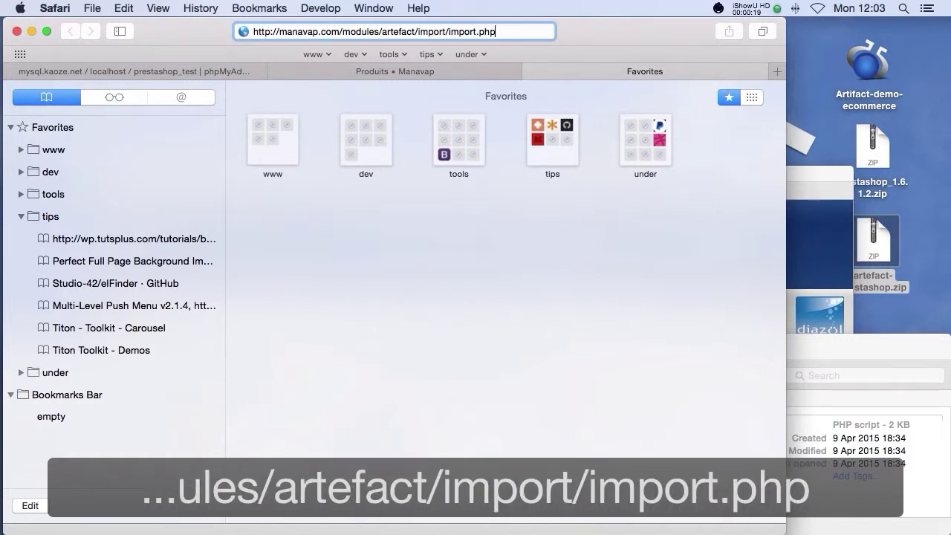
key("Return")
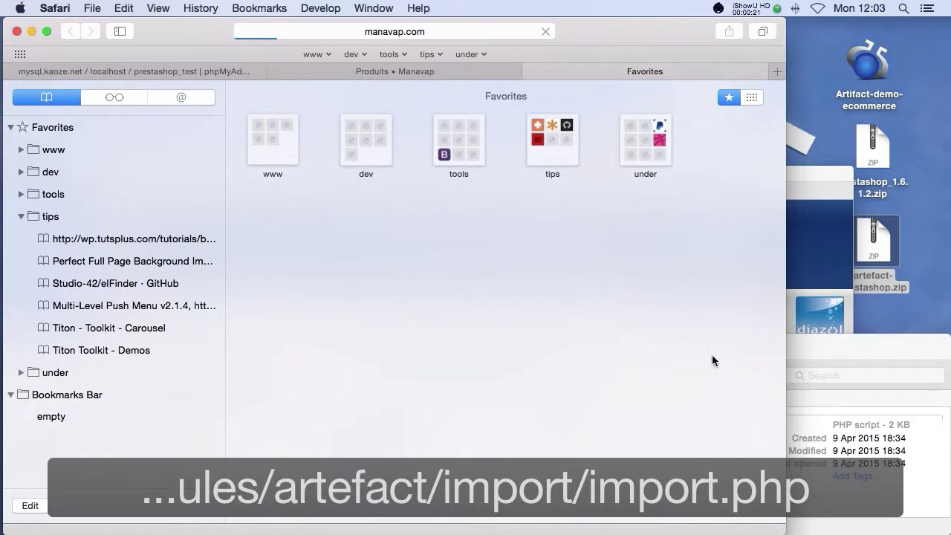
left_click(825, 365)
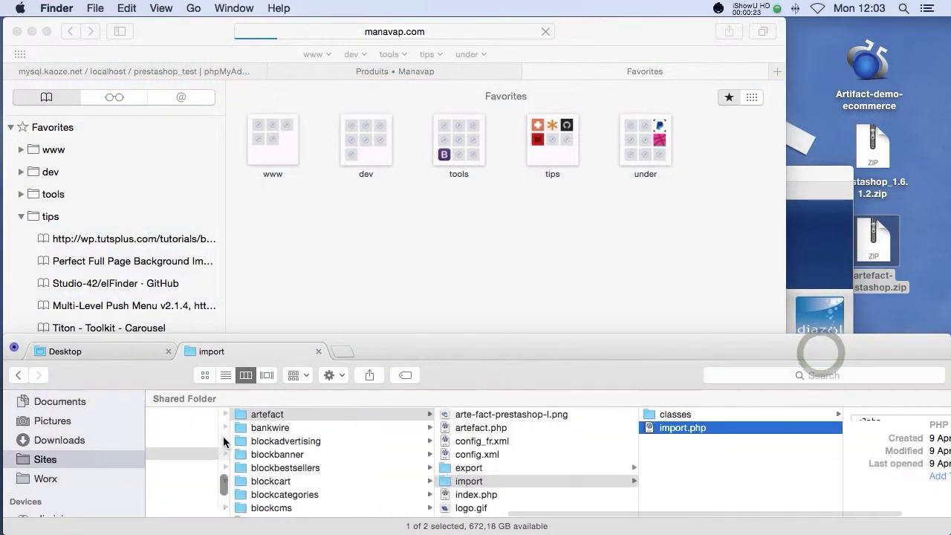
Step: Check arte-fact/inputs/images/produits in Finder, now emptied, then return to the Produits • Manavap tab
scroll(231, 434, "left", 5)
scroll(282, 443, "up", 5)
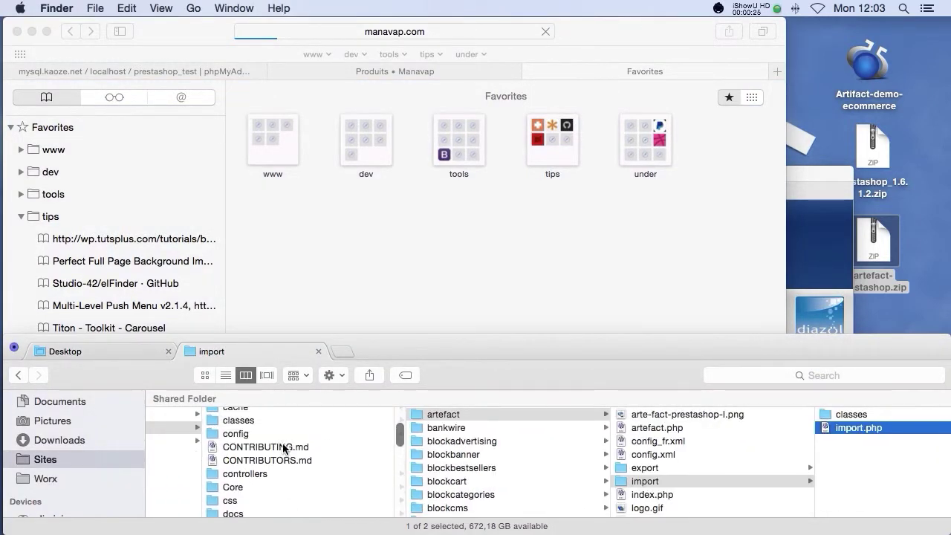
left_click(249, 455)
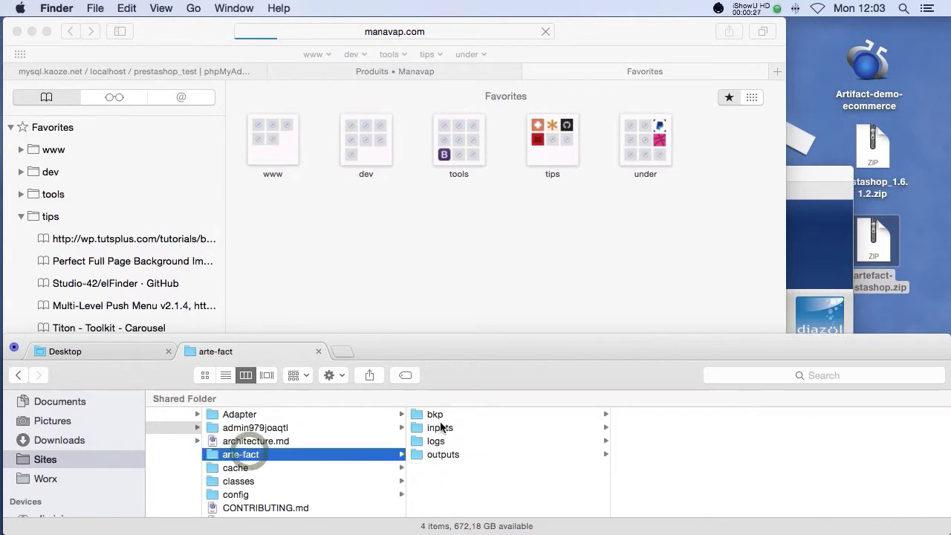
left_click(441, 427)
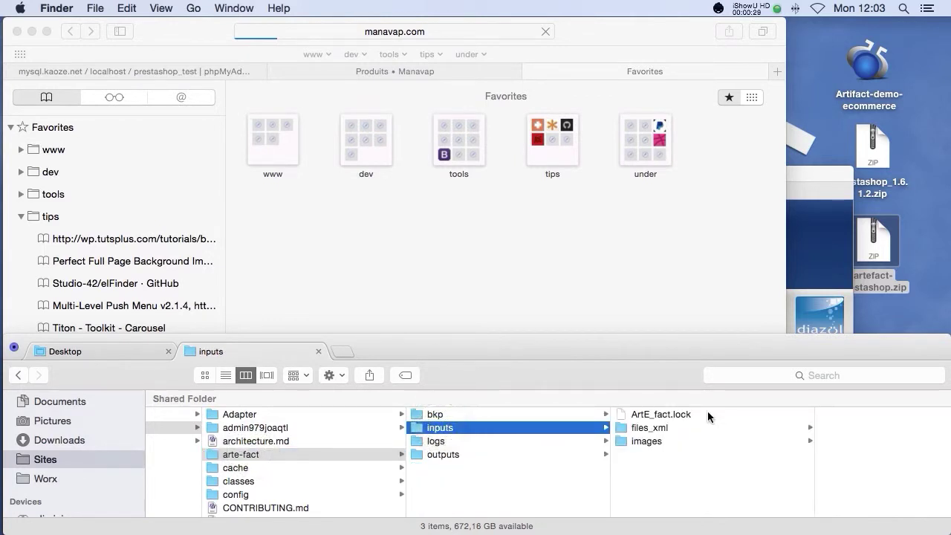
left_click(658, 428)
left_click(650, 441)
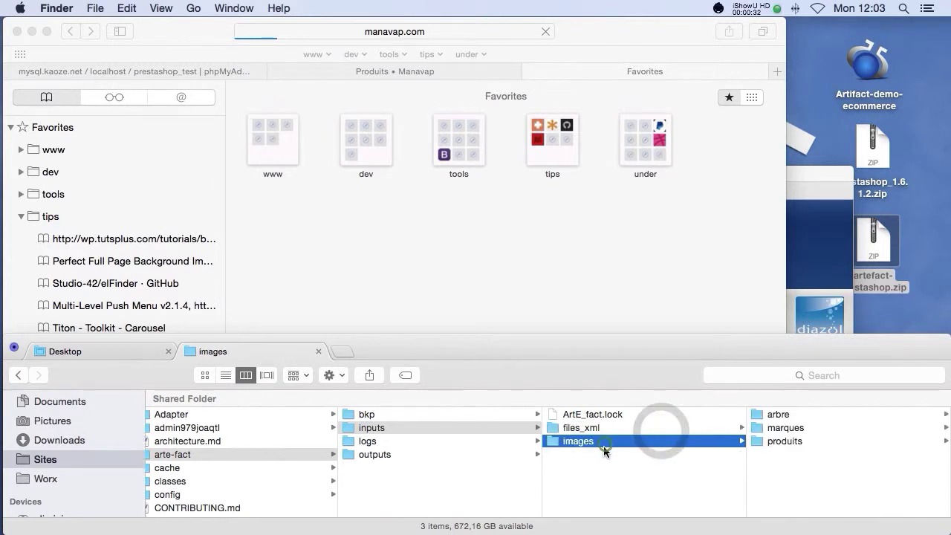
left_click(769, 441)
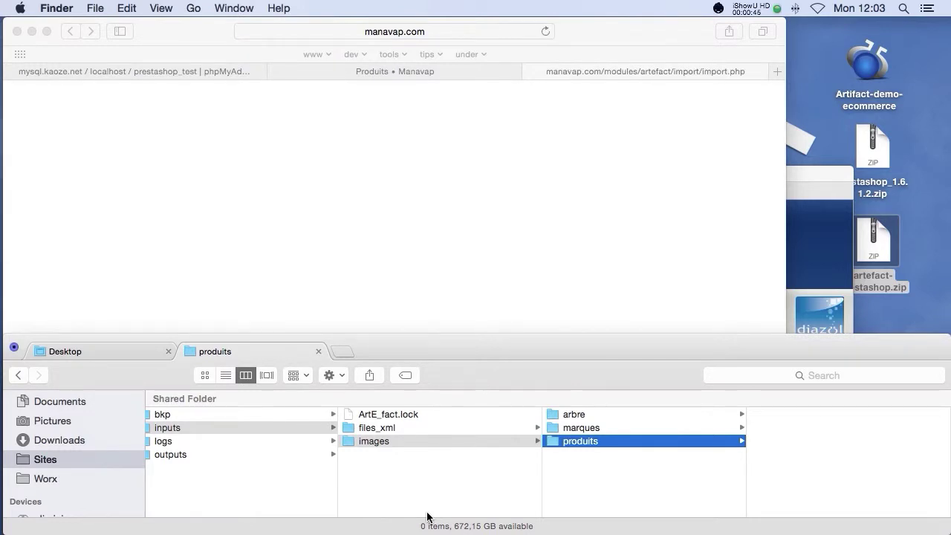
scroll(429, 509, "left", 5)
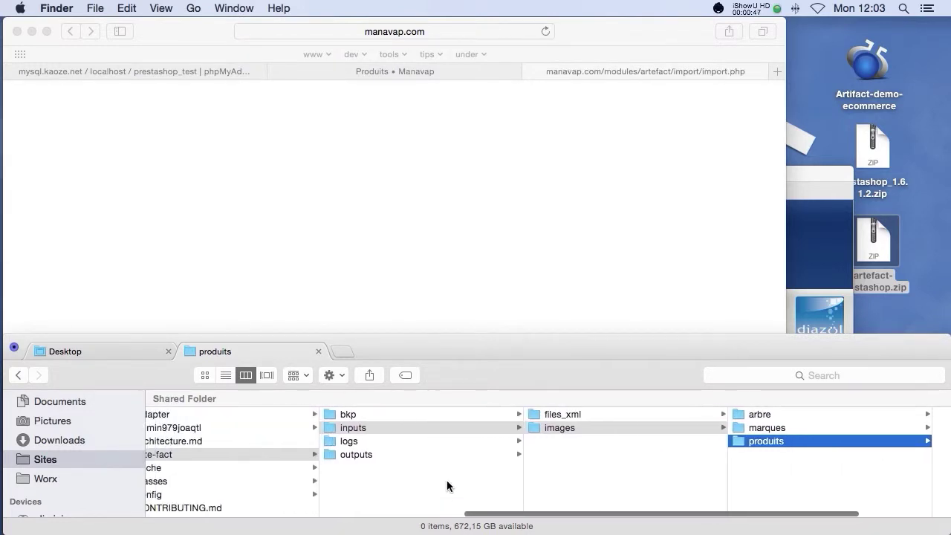
left_click(448, 215)
left_click(379, 68)
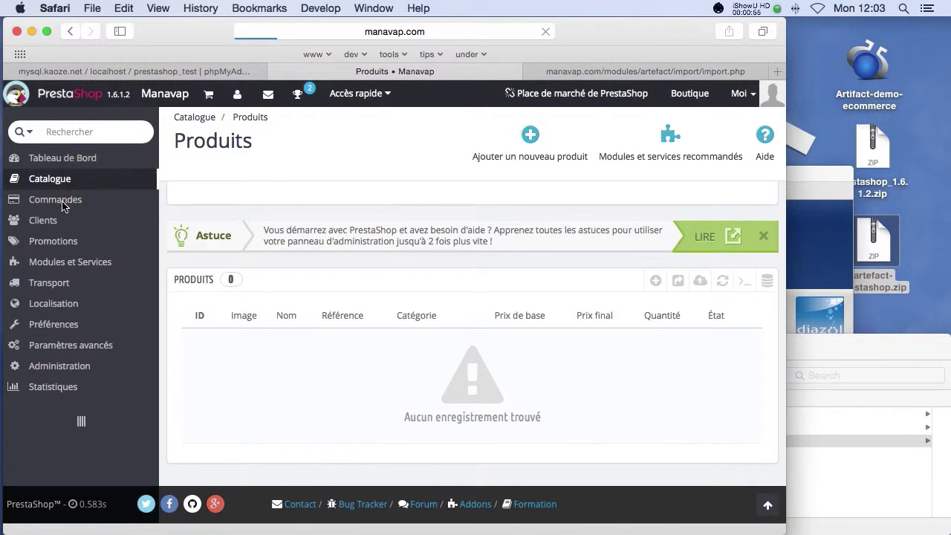
Step: Reload Produits to see 329 products, then open Catégories listing the 5 imported categories
mouse_move(64, 189)
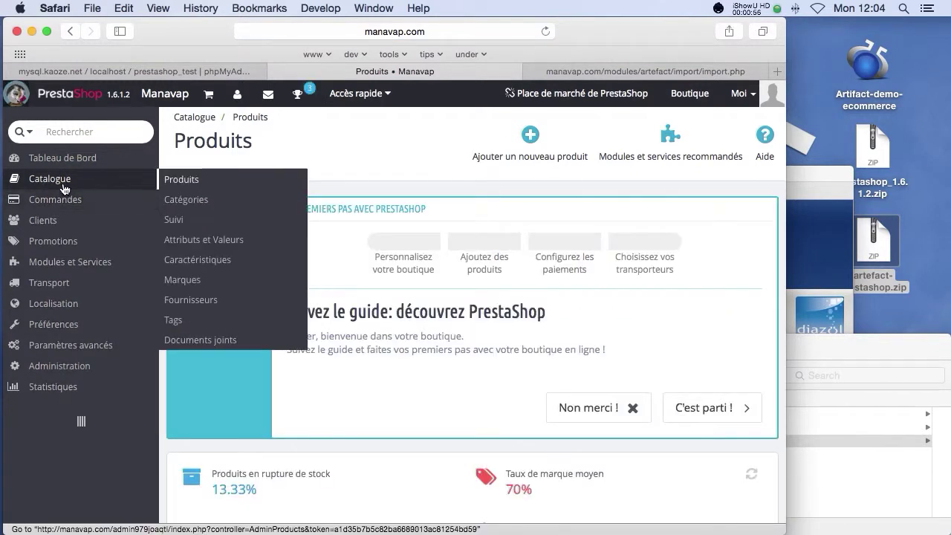
left_click(193, 183)
scroll(385, 299, "down", 10)
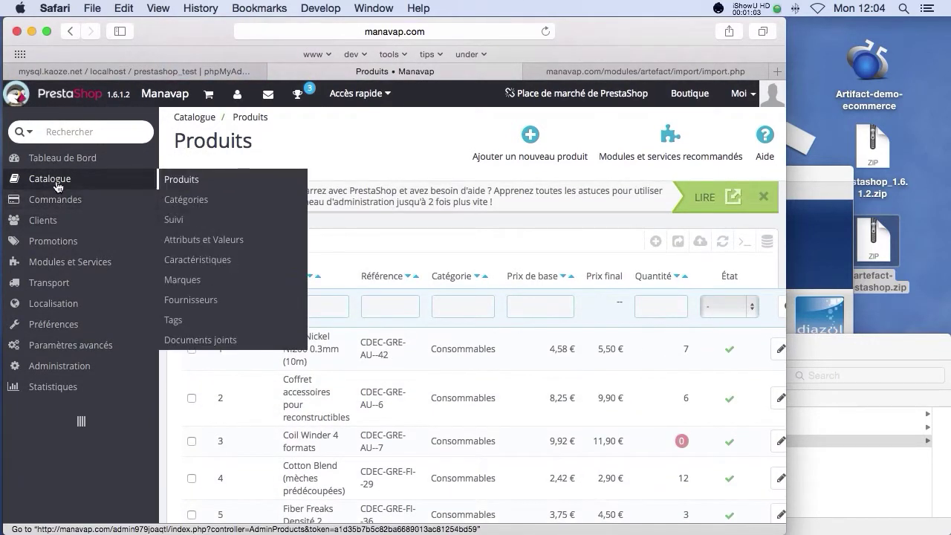
left_click(196, 198)
scroll(458, 300, "down", 12)
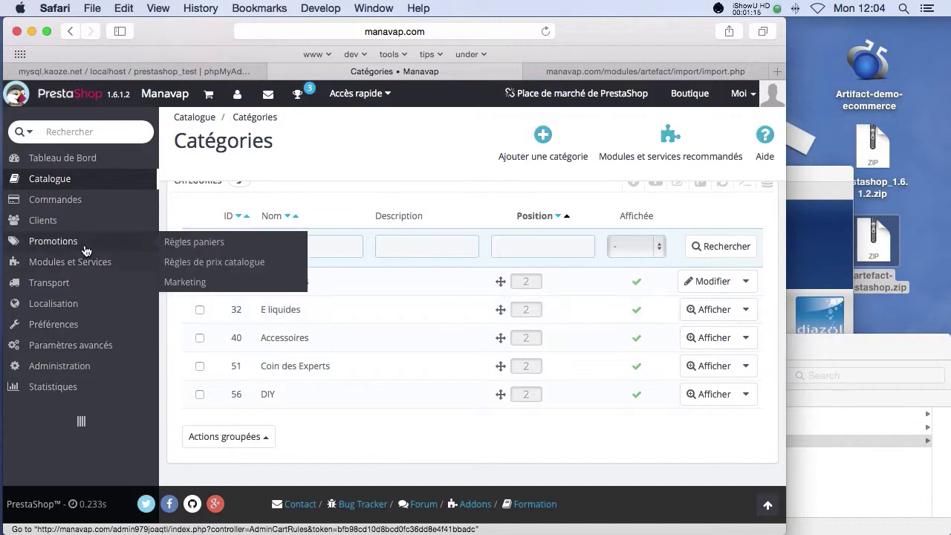
Step: In Modules et Services, search 'menu' and open Menu Haut horizontal's configuration
mouse_move(82, 261)
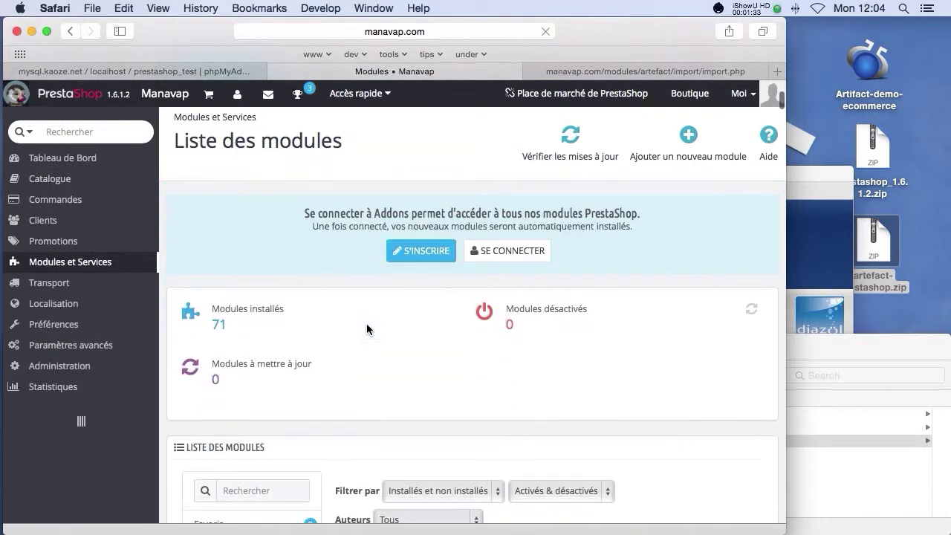
scroll(366, 323, "down", 3)
left_click(255, 305)
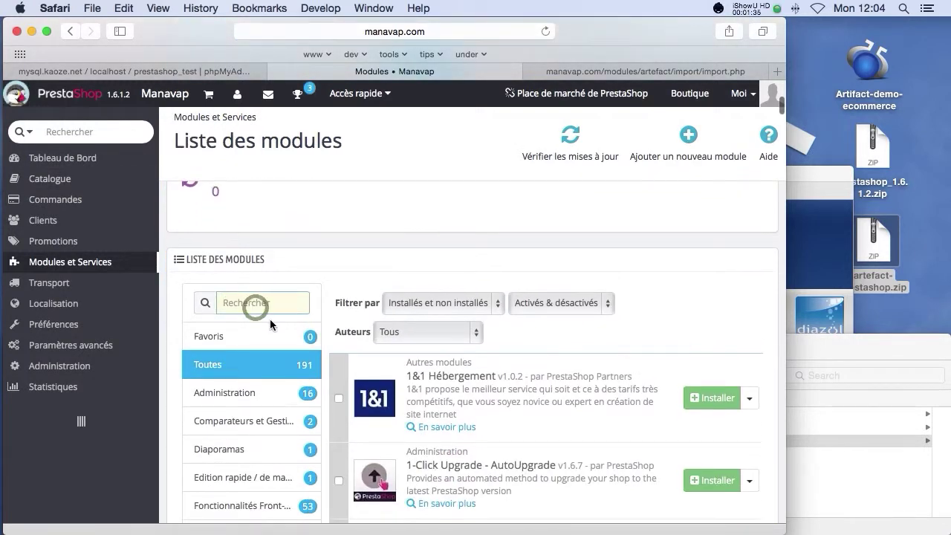
type("menu")
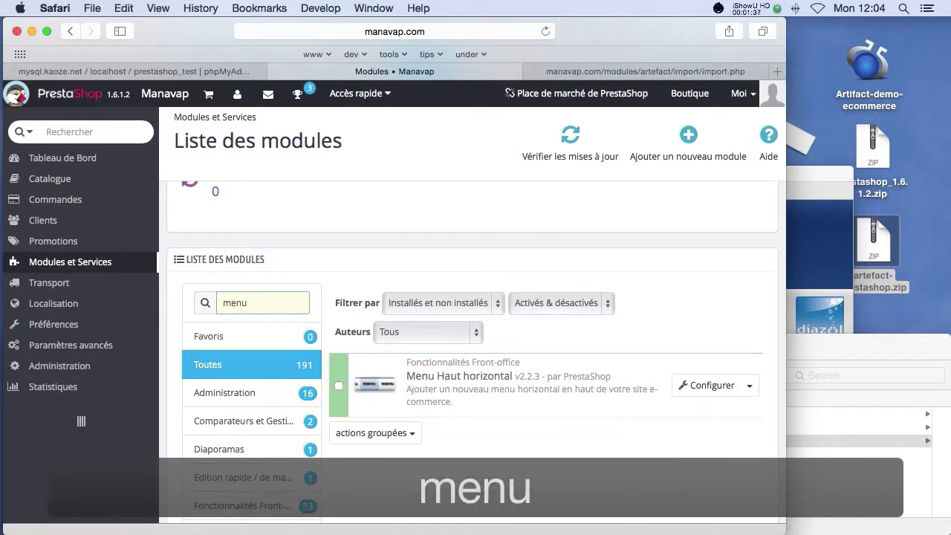
left_click(704, 385)
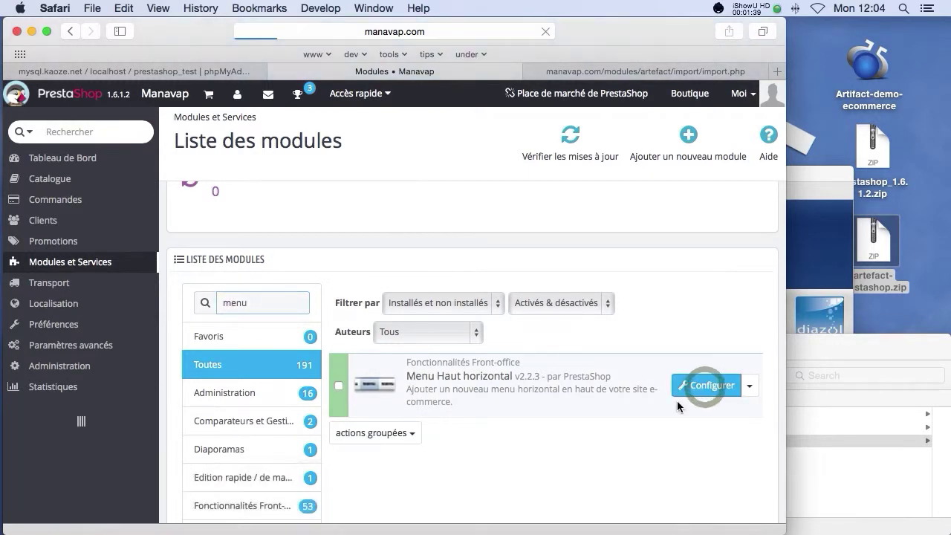
Step: Add the E-cigarettes and E liquides categories to the top menu's selected elements
scroll(494, 372, "down", 10)
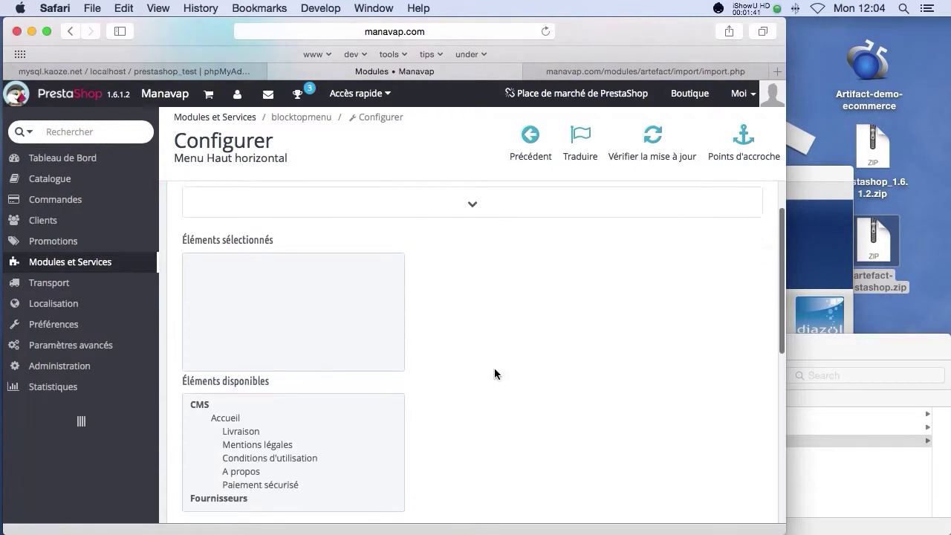
scroll(417, 383, "down", 1)
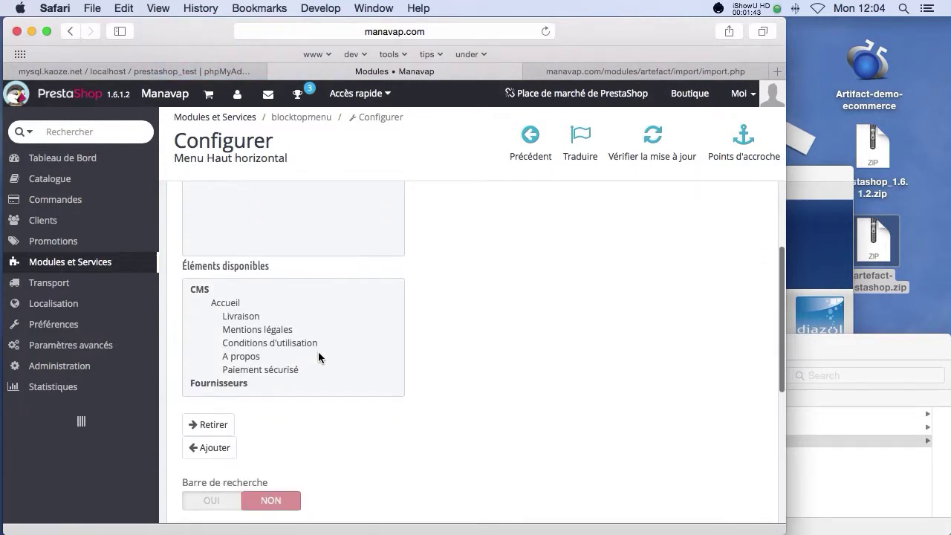
scroll(318, 357, "down", 1)
scroll(318, 357, "up", 1)
scroll(318, 352, "down", 5)
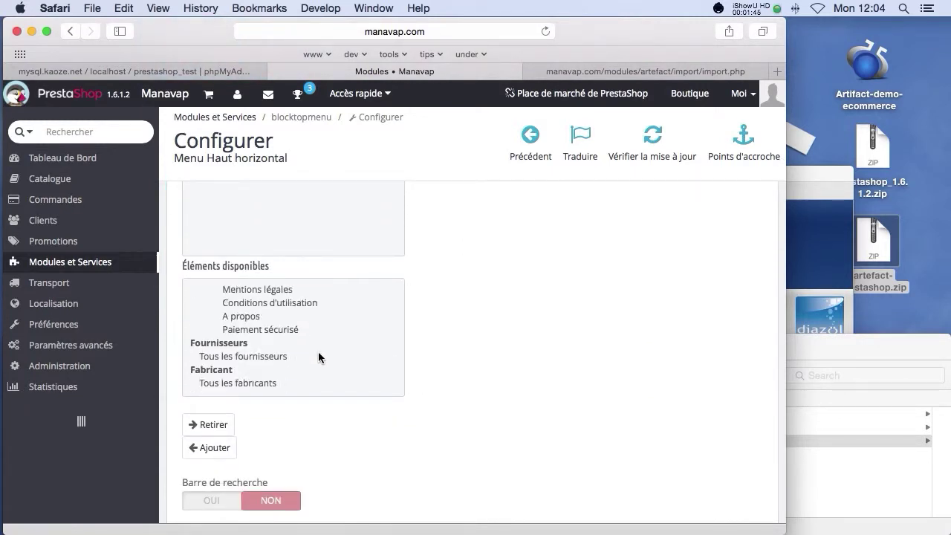
scroll(318, 352, "down", 5)
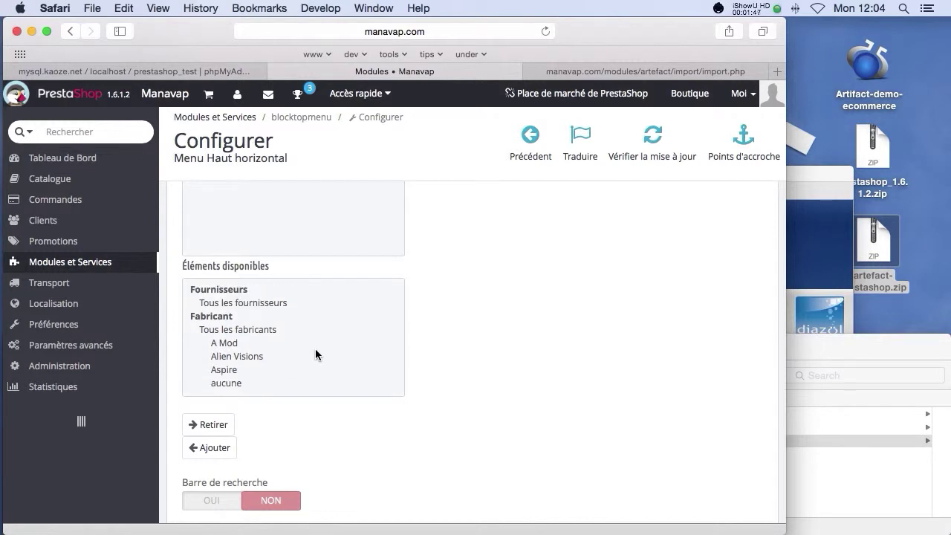
scroll(315, 350, "down", 7)
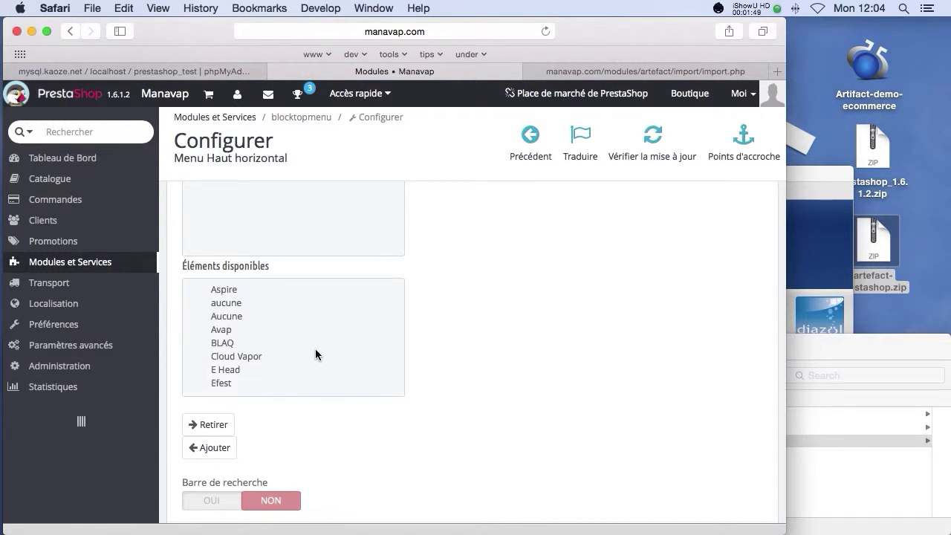
scroll(315, 350, "down", 12)
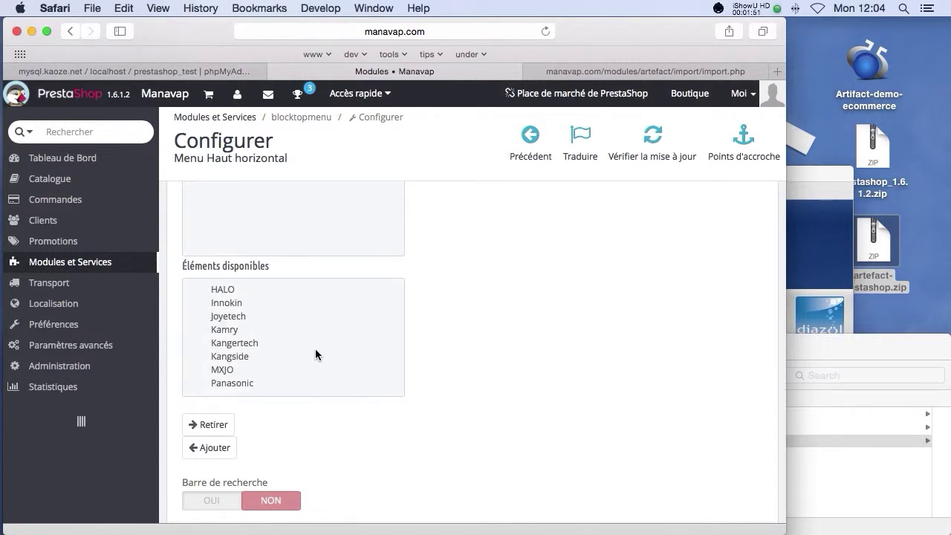
scroll(315, 348, "down", 17)
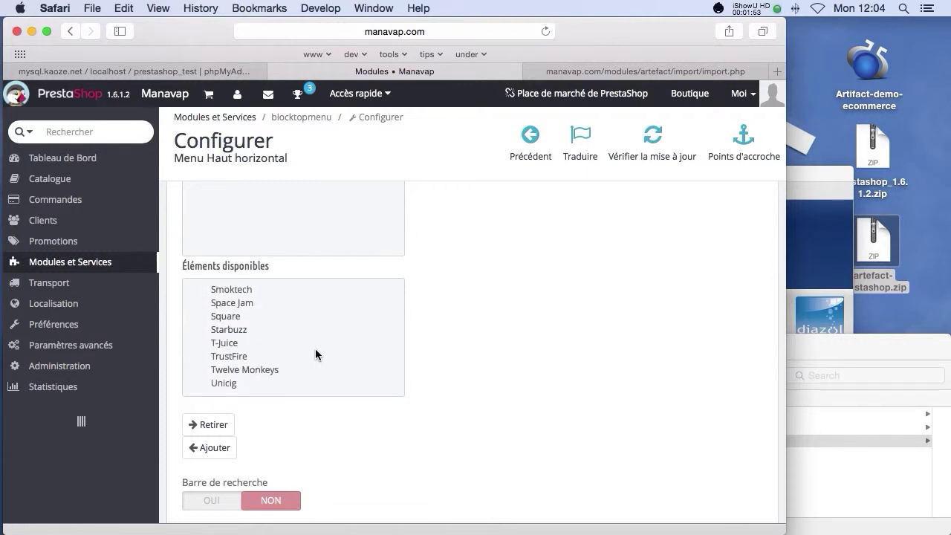
scroll(315, 348, "down", 6)
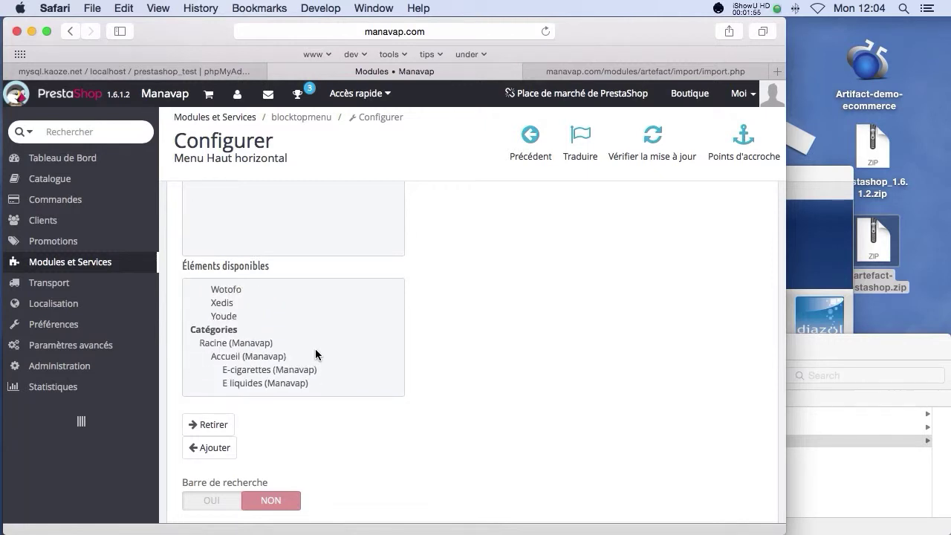
left_click(251, 370)
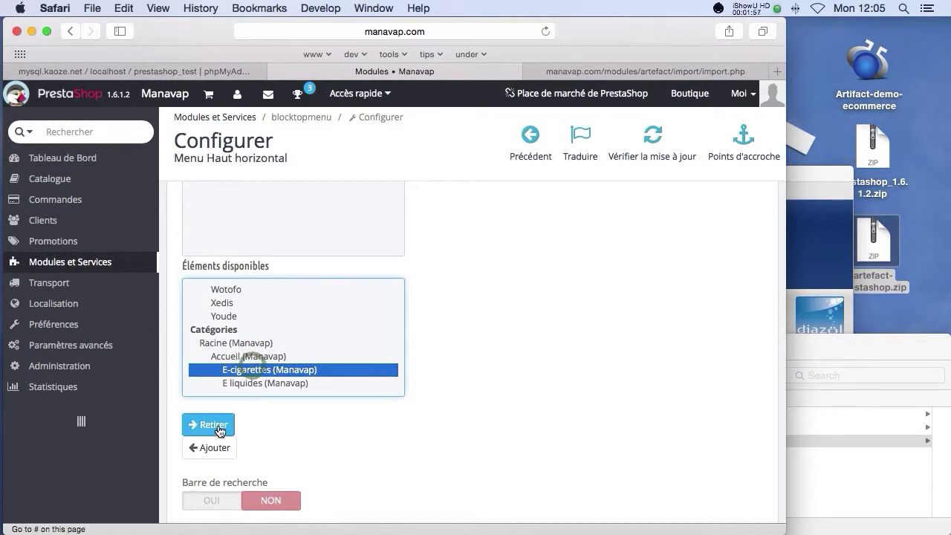
left_click(210, 447)
scroll(290, 384, "down", 3)
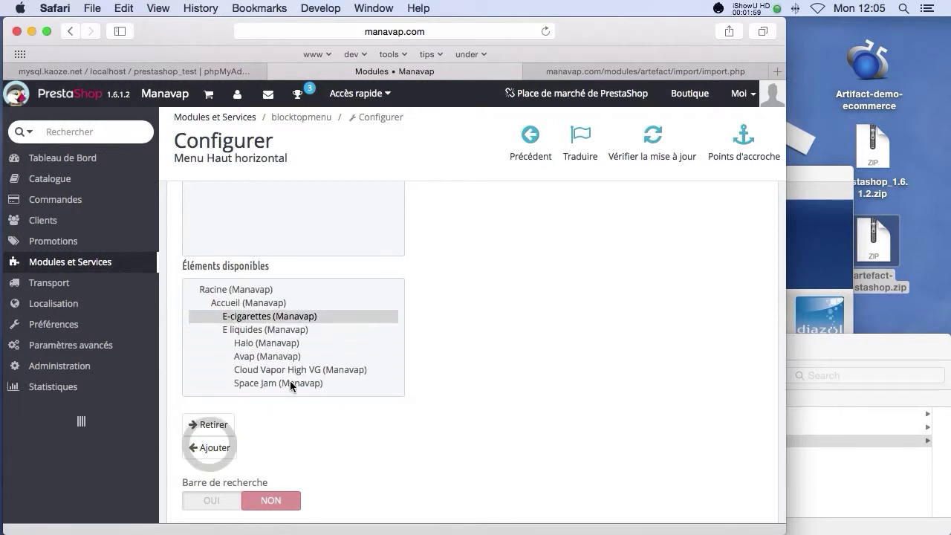
left_click(246, 329)
left_click(208, 447)
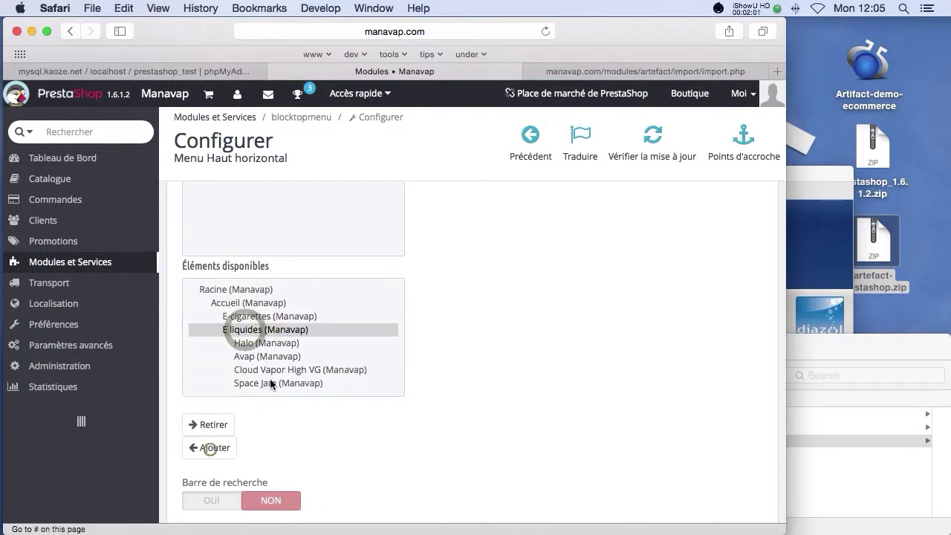
Step: Add Accessoires, Coin des Experts and DIY to the top menu, then save it
scroll(279, 361, "down", 3)
scroll(280, 364, "down", 5)
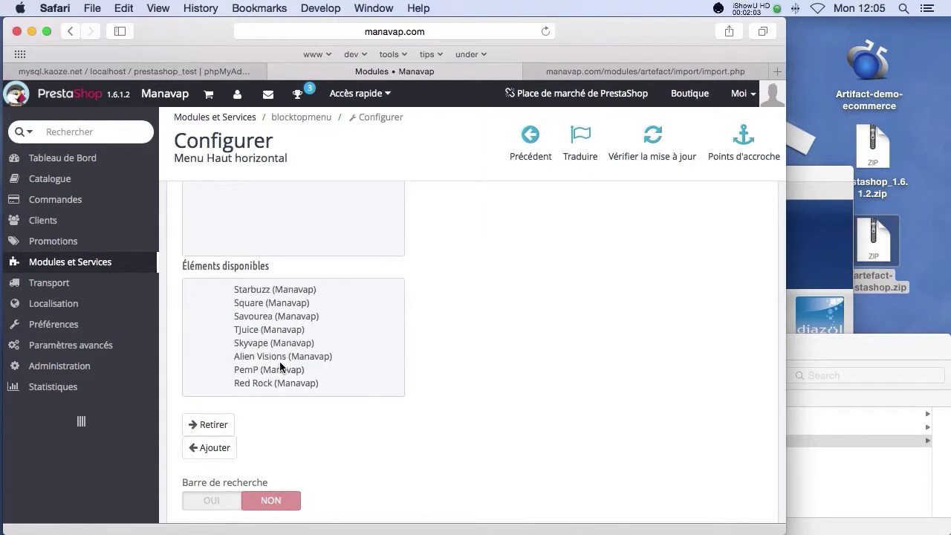
scroll(280, 362, "down", 3)
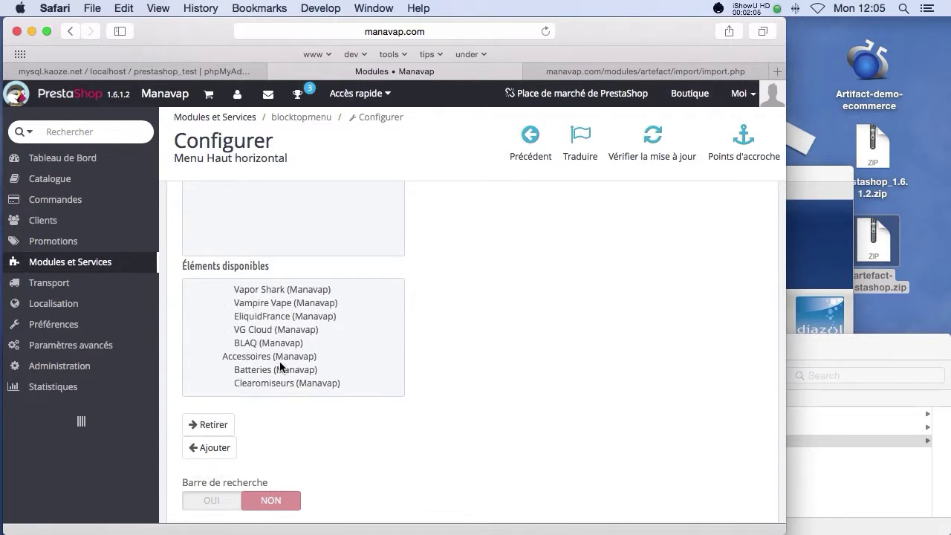
left_click(279, 360)
left_click(208, 449)
scroll(272, 368, "down", 5)
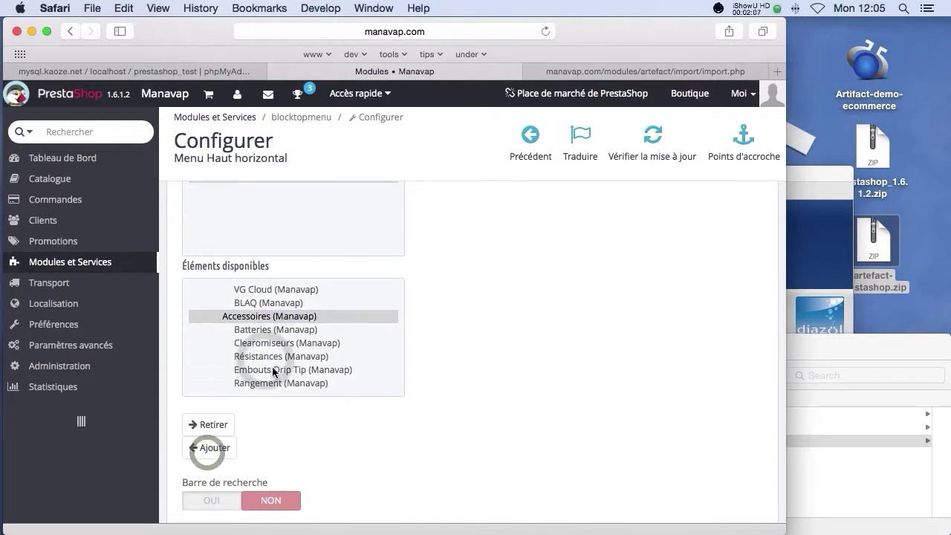
left_click(270, 366)
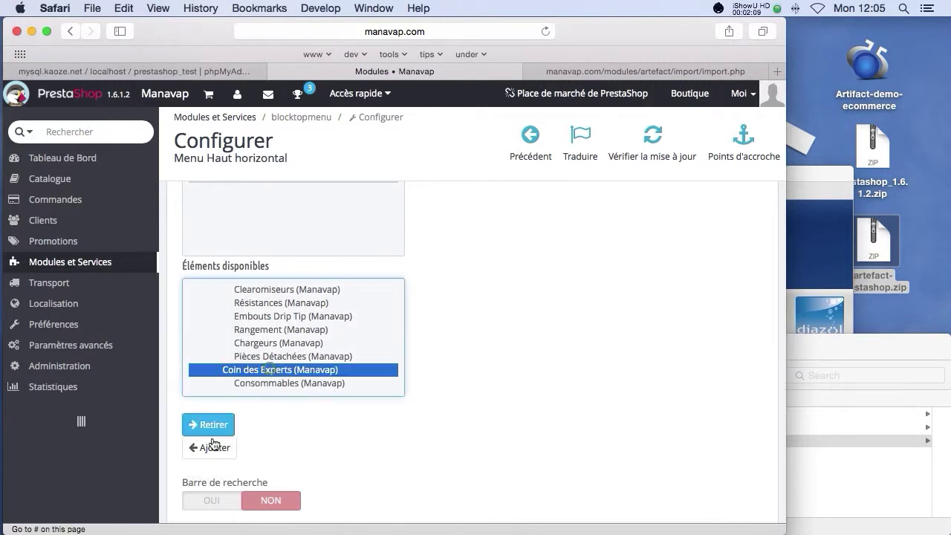
left_click(210, 448)
scroll(267, 384, "down", 8)
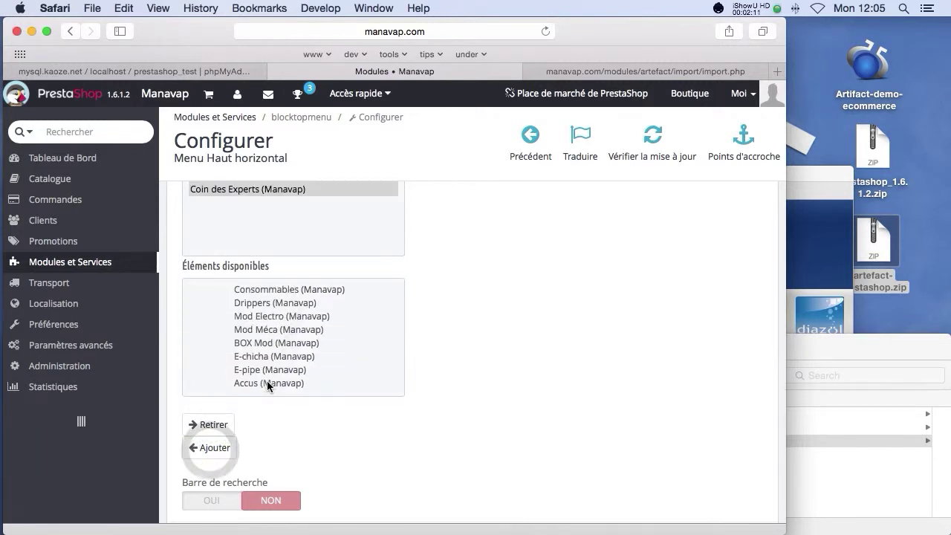
scroll(261, 364, "down", 1)
left_click(249, 318)
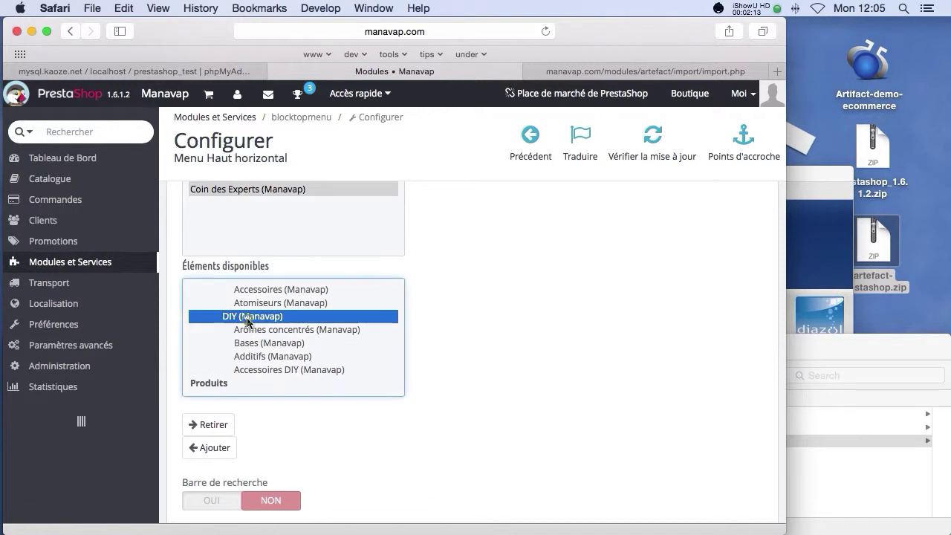
left_click(208, 448)
scroll(443, 445, "down", 2)
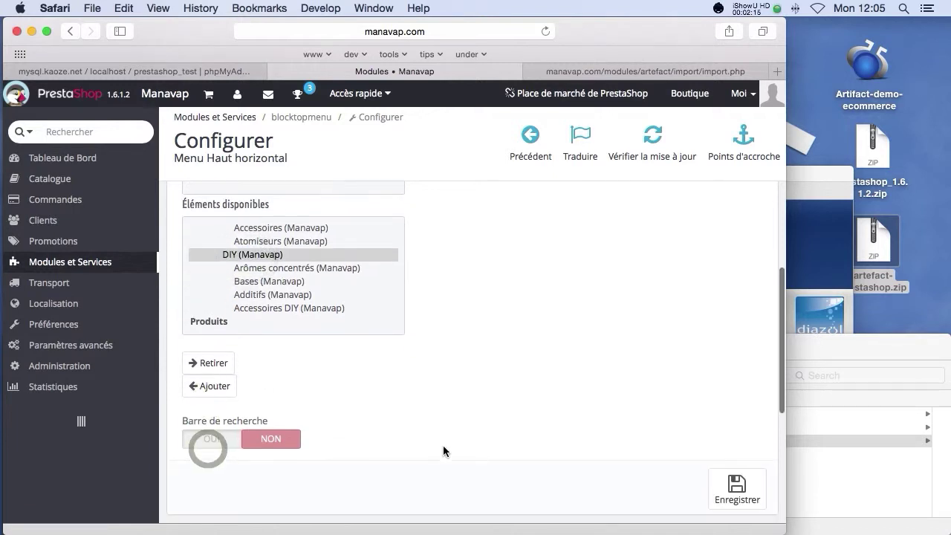
left_click(736, 488)
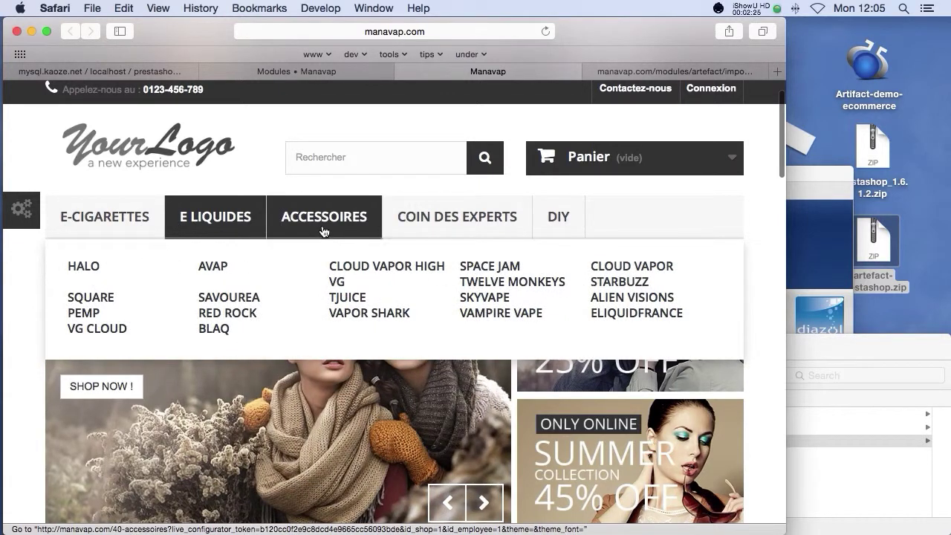
Step: Browse the storefront's five-category top menu and home page, heading for E LIQUIDES > Cloud Vapor High VG
mouse_move(321, 220)
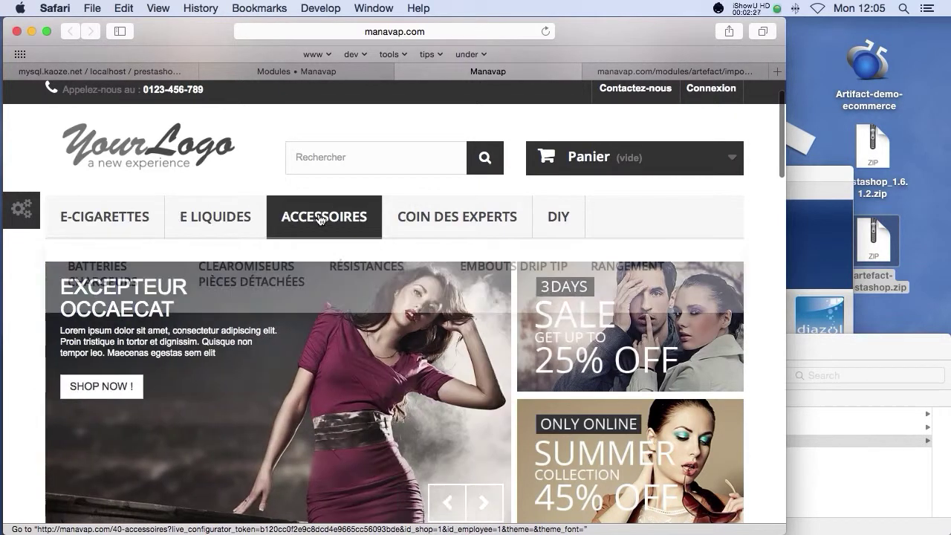
mouse_move(438, 219)
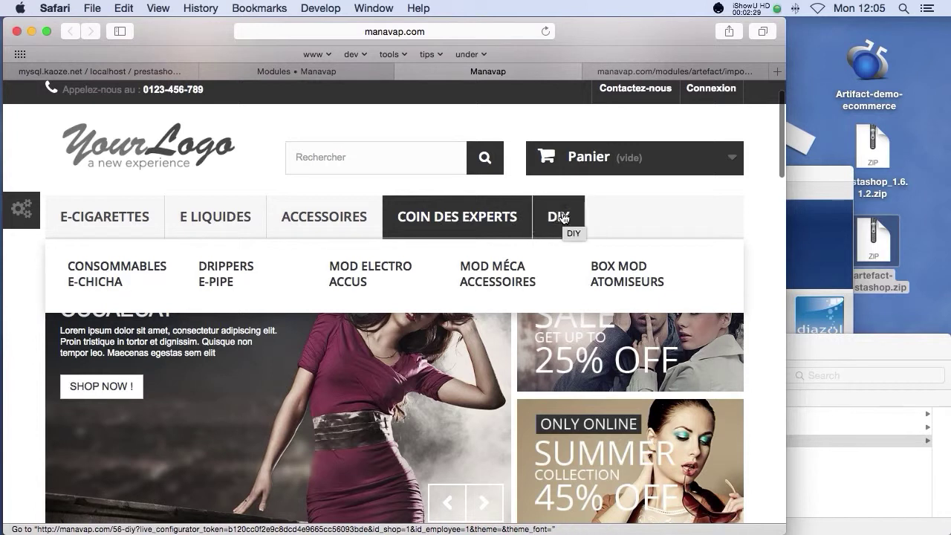
scroll(505, 234, "down", 10)
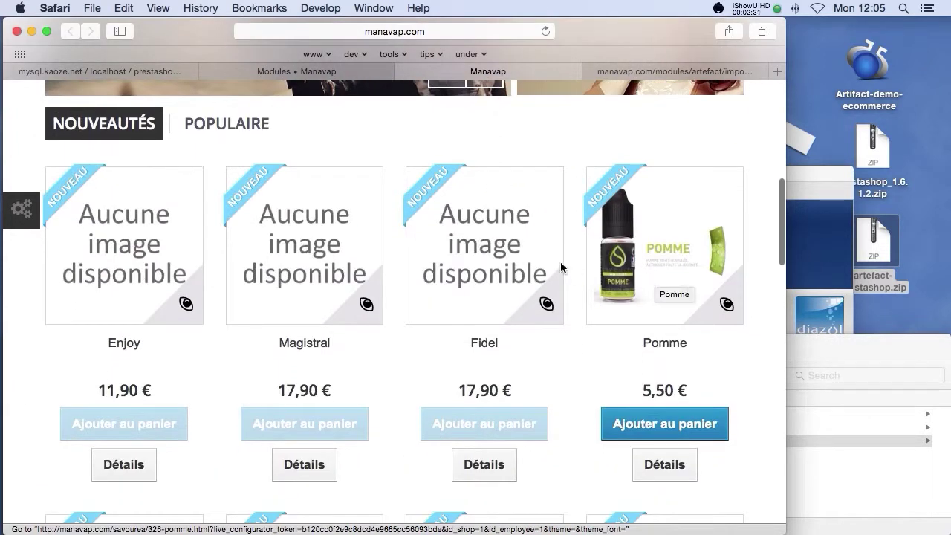
scroll(617, 275, "down", 5)
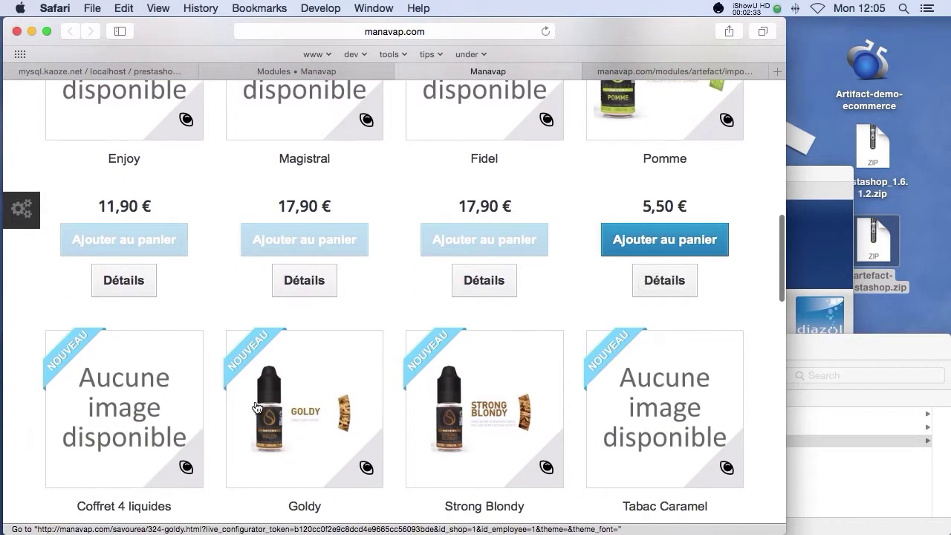
scroll(255, 386, "down", 4)
scroll(255, 347, "up", 20)
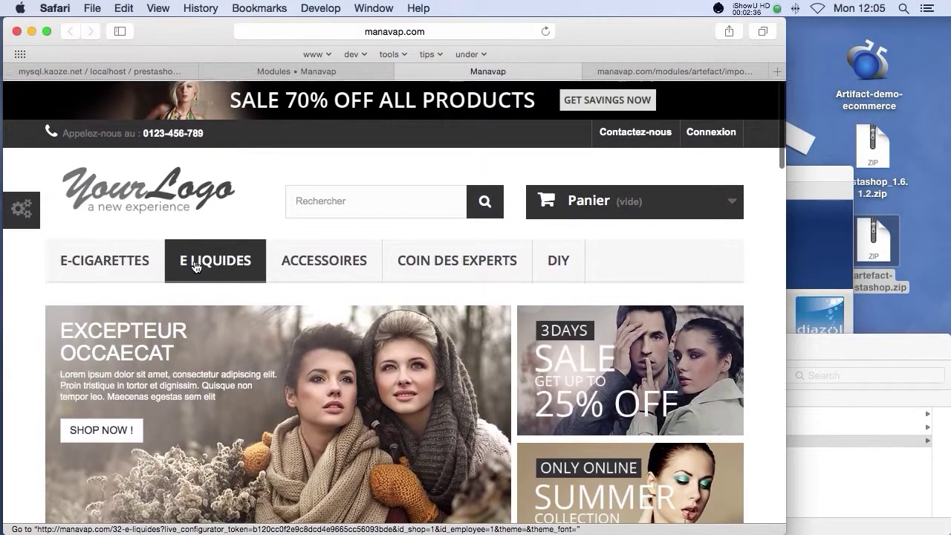
mouse_move(200, 266)
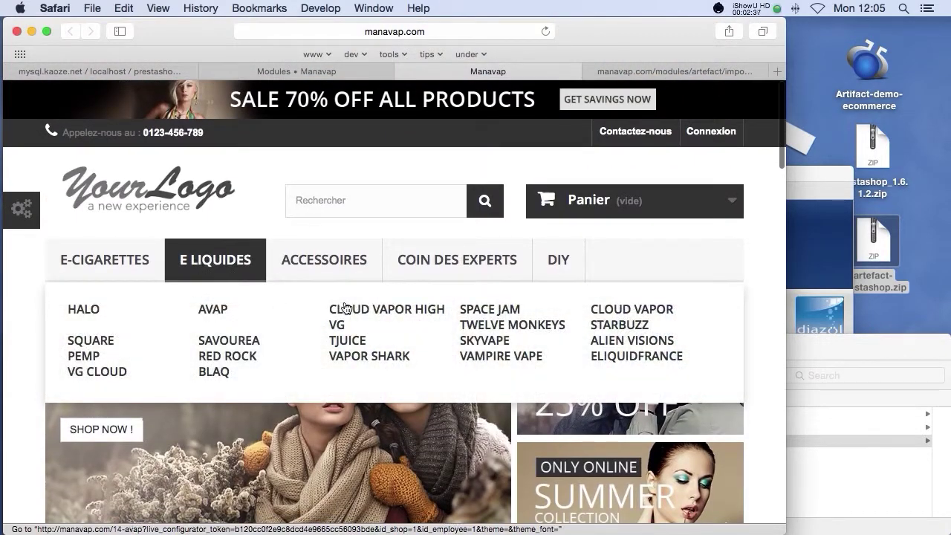
scroll(401, 349, "down", 8)
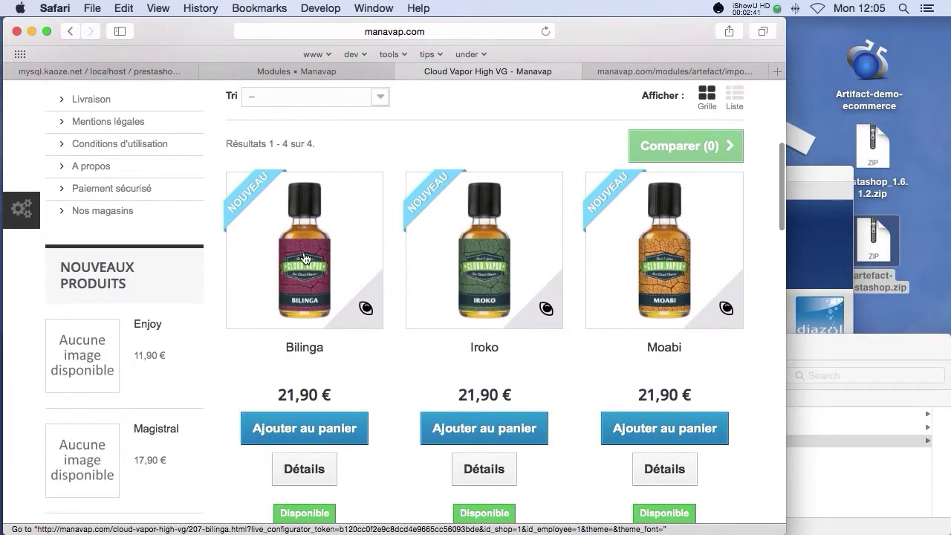
Step: Browse the Bilinga product page showing its 21,90 € TTC price
scroll(487, 372, "down", 3)
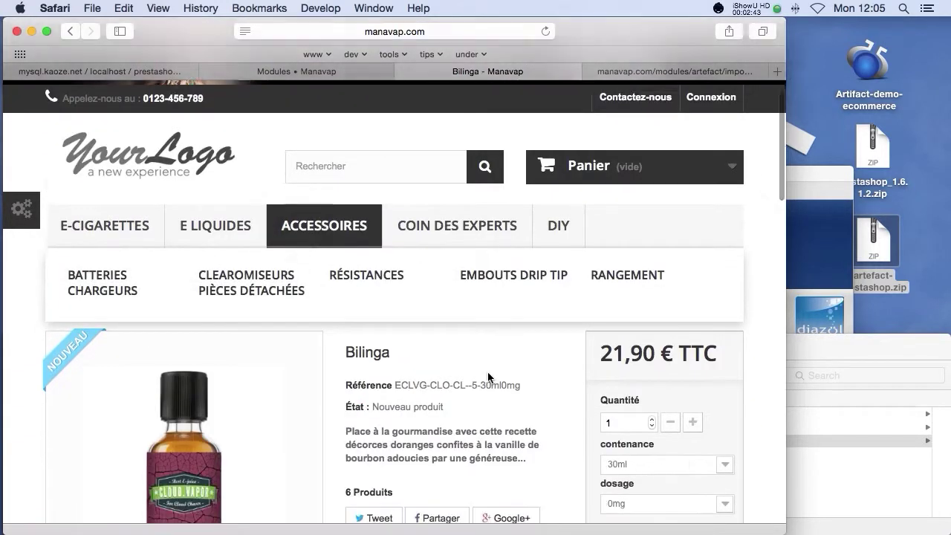
left_click_drag(344, 333, 530, 361)
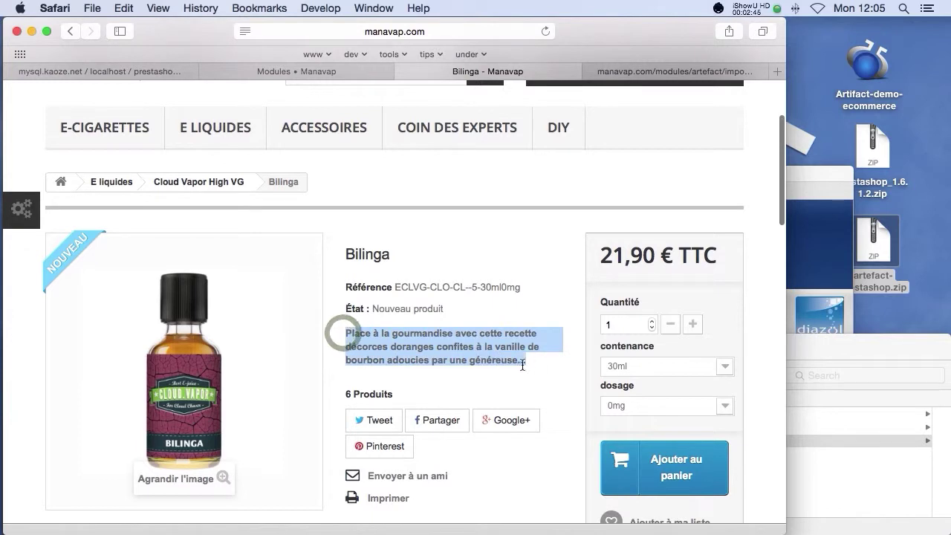
scroll(520, 369, "down", 5)
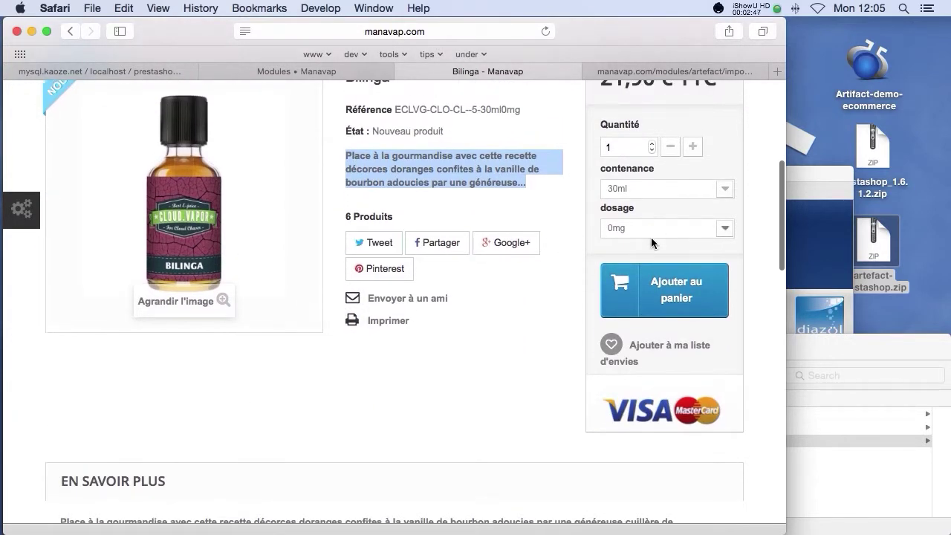
scroll(698, 192, "up", 1)
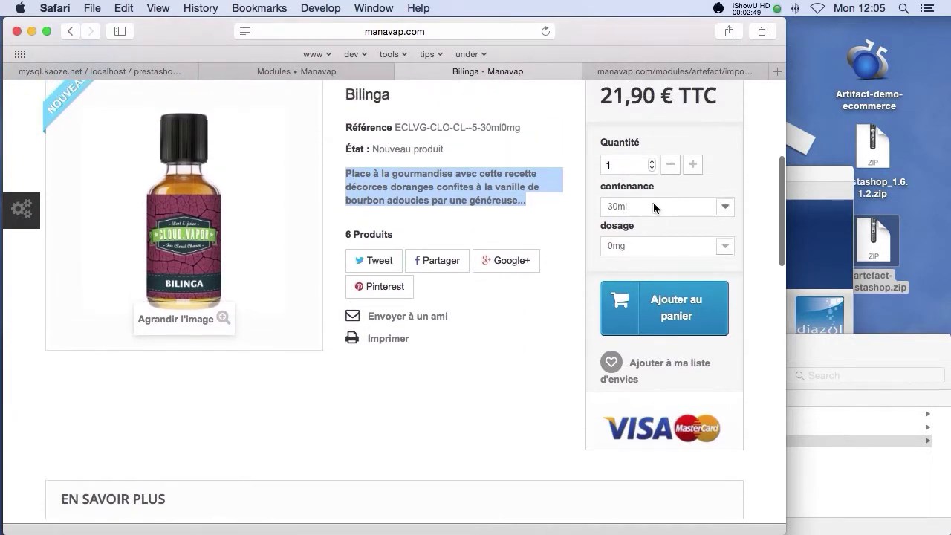
Step: Check the contenance sizes, keeping 30ml, and review the dosage strengths without changing them
left_click(654, 205)
left_click(654, 204)
left_click(674, 248)
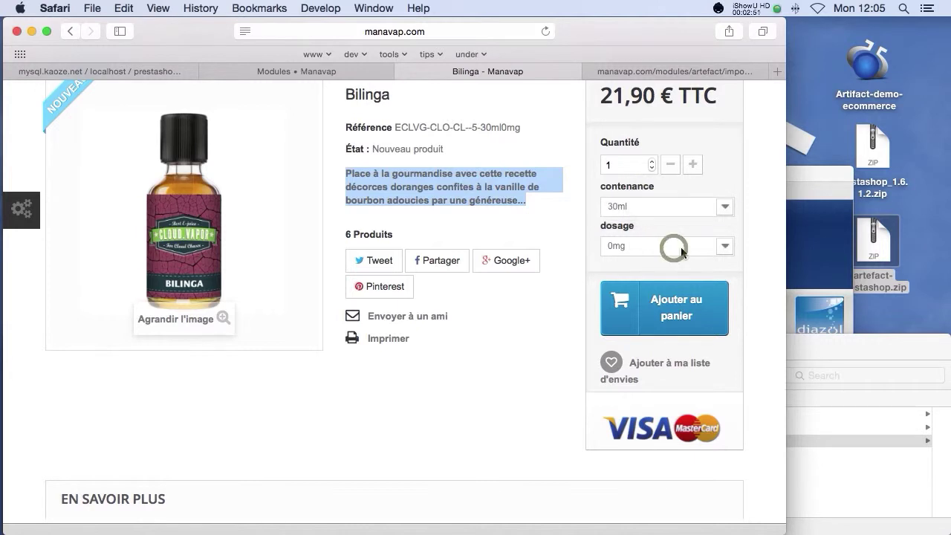
left_click(722, 250)
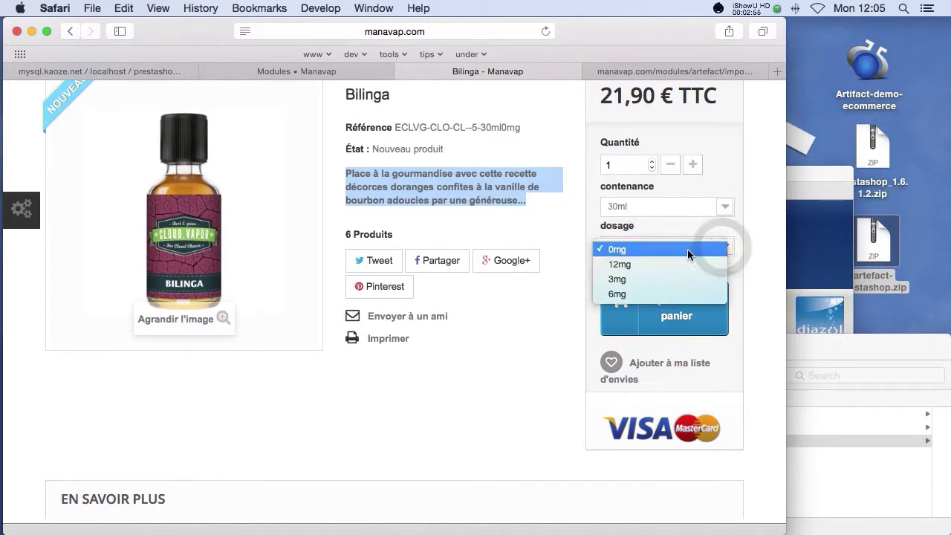
left_click(504, 355)
Step: Read the Bilinga description, then bring Artifact's MANAVAP window back in front
scroll(474, 385, "down", 10)
scroll(477, 384, "down", 5)
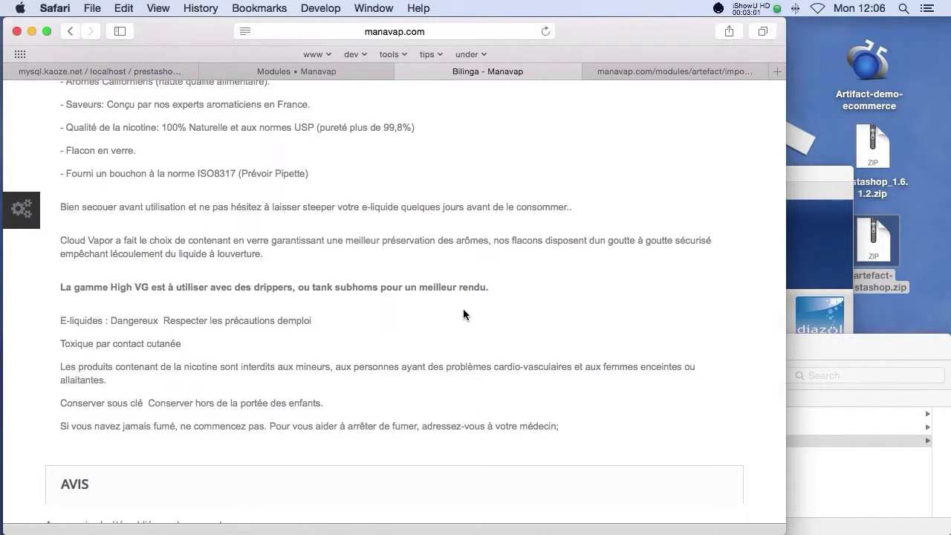
scroll(520, 289, "up", 15)
mouse_move(490, 286)
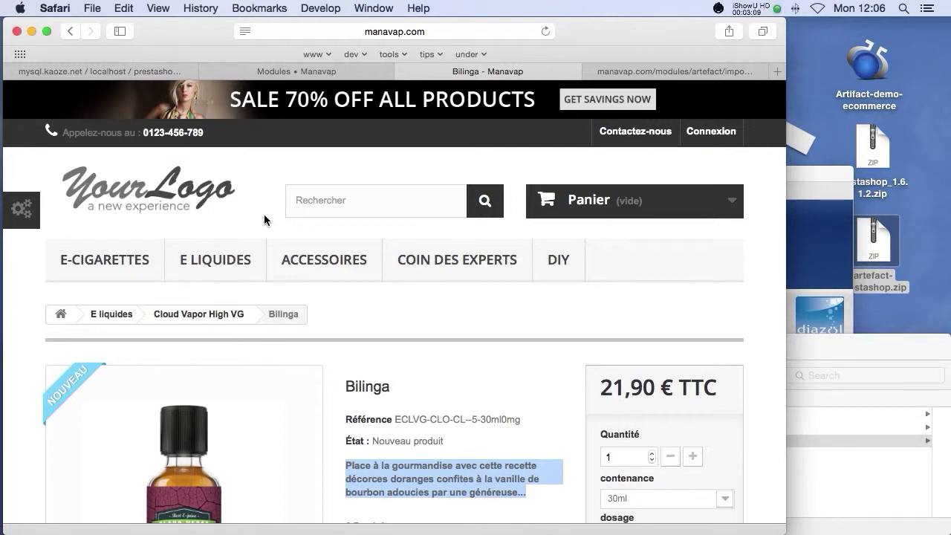
left_click(811, 191)
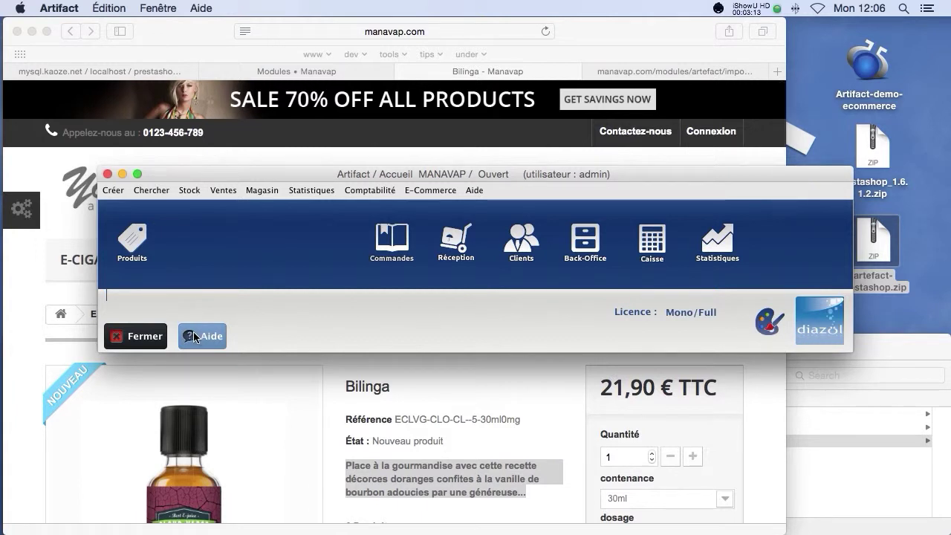
key("super+Tab")
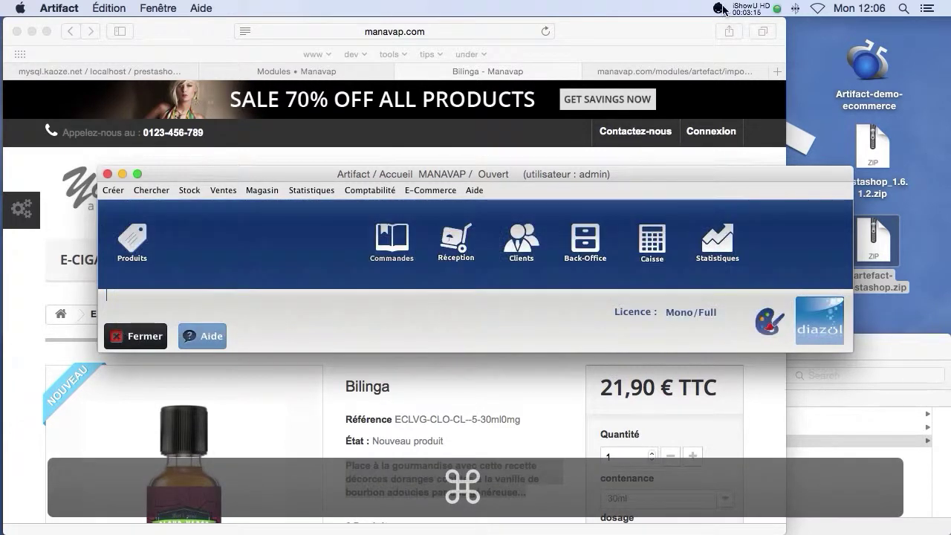